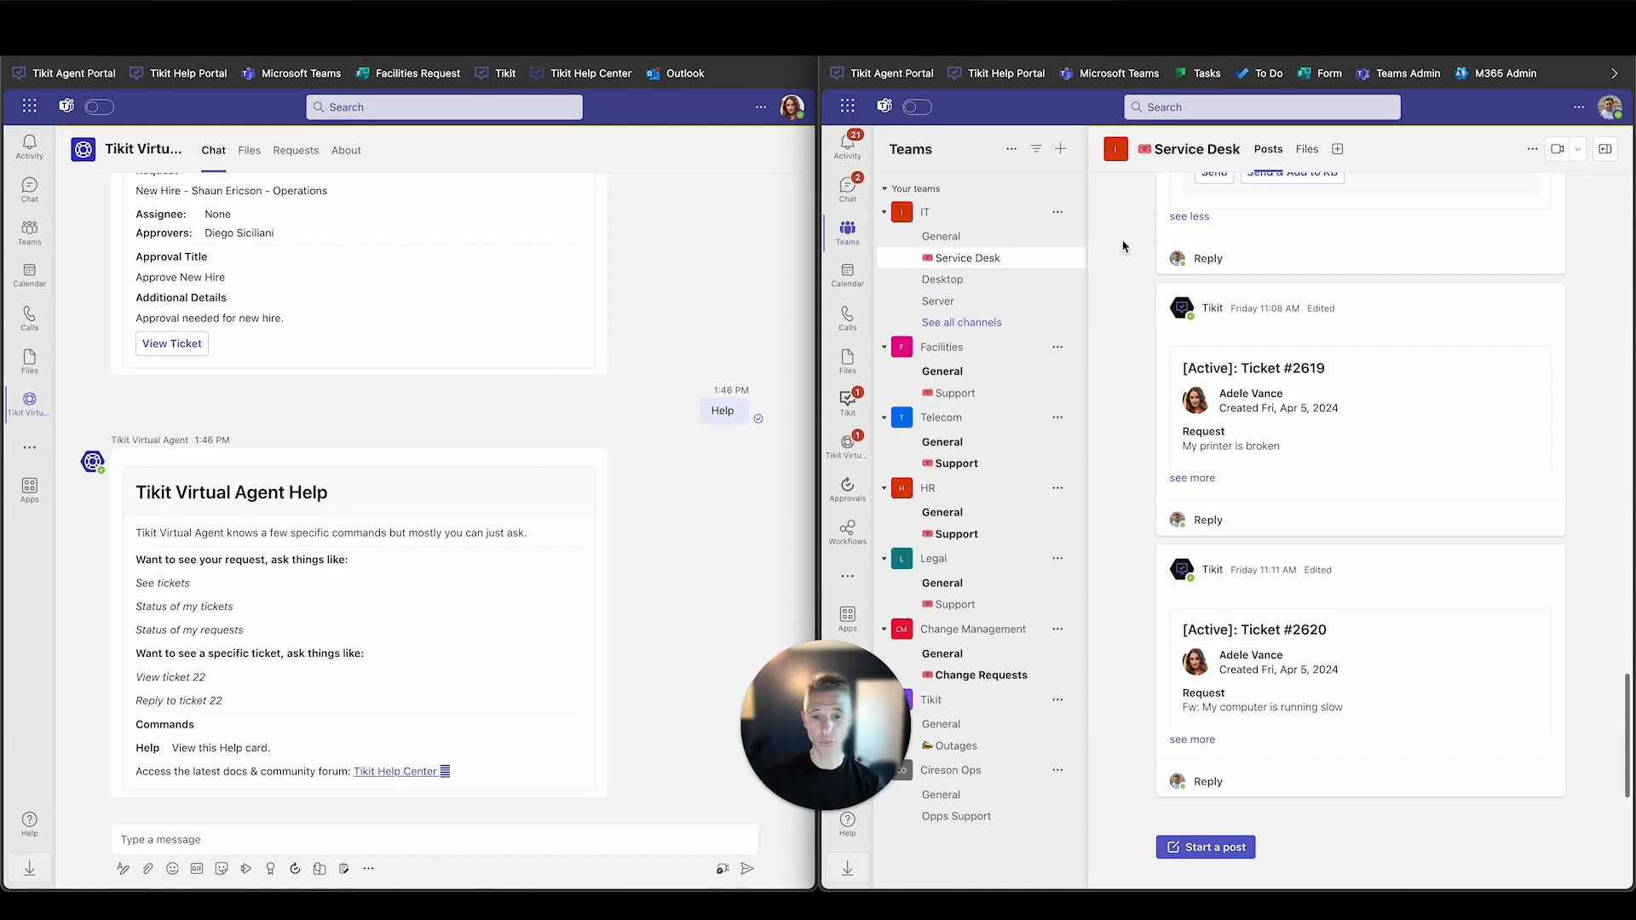
left_click(764, 222)
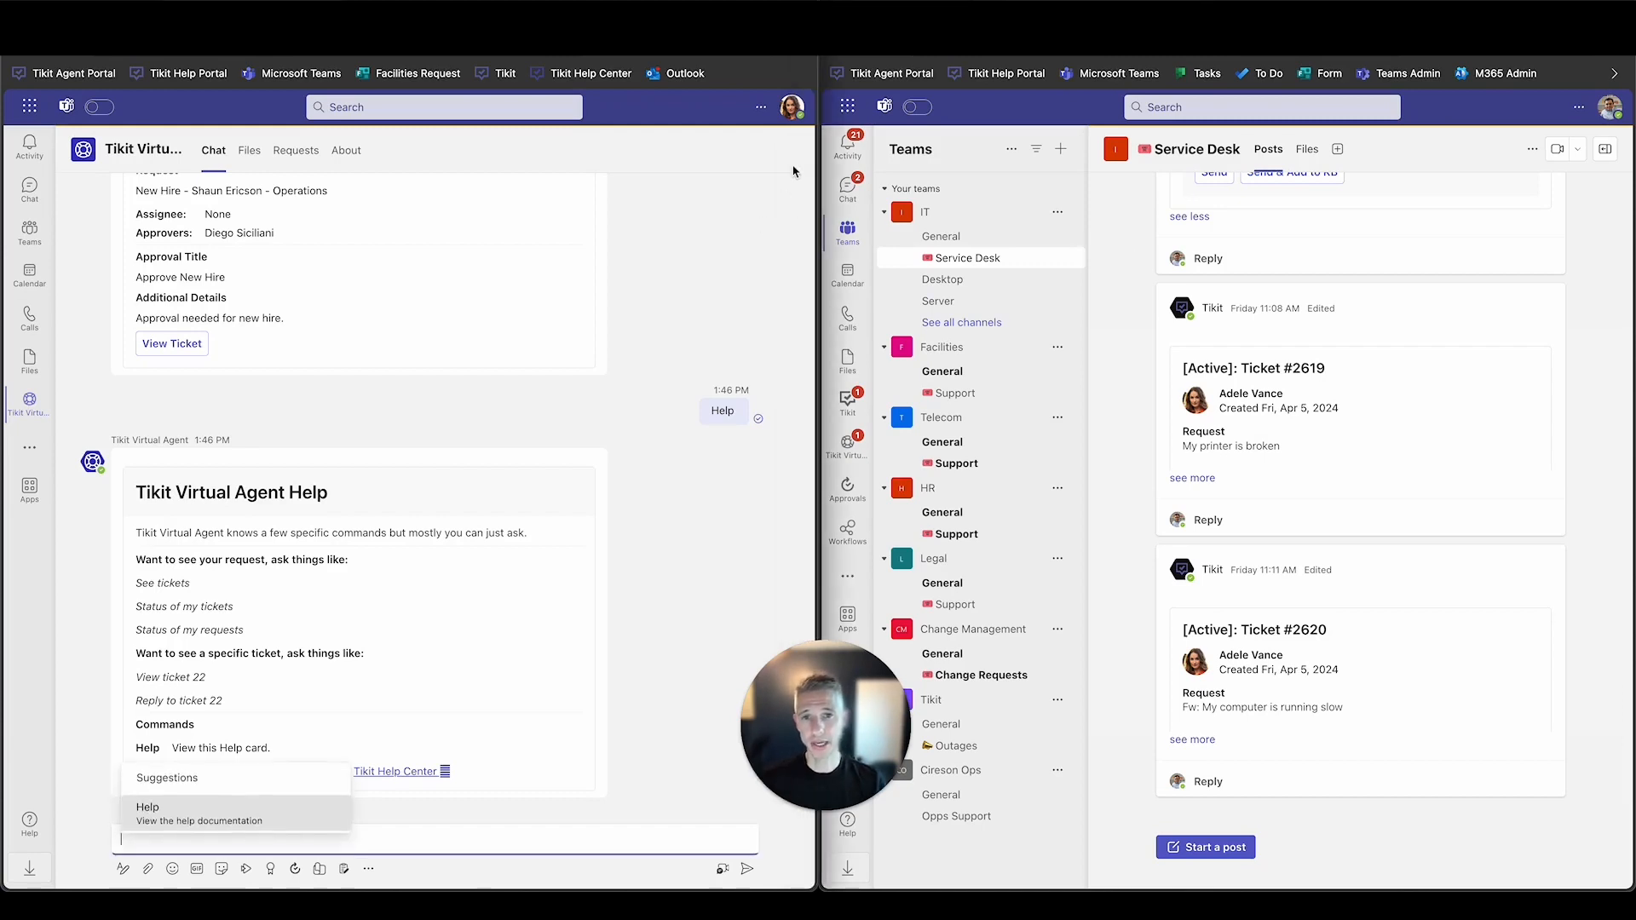
left_click(802, 108)
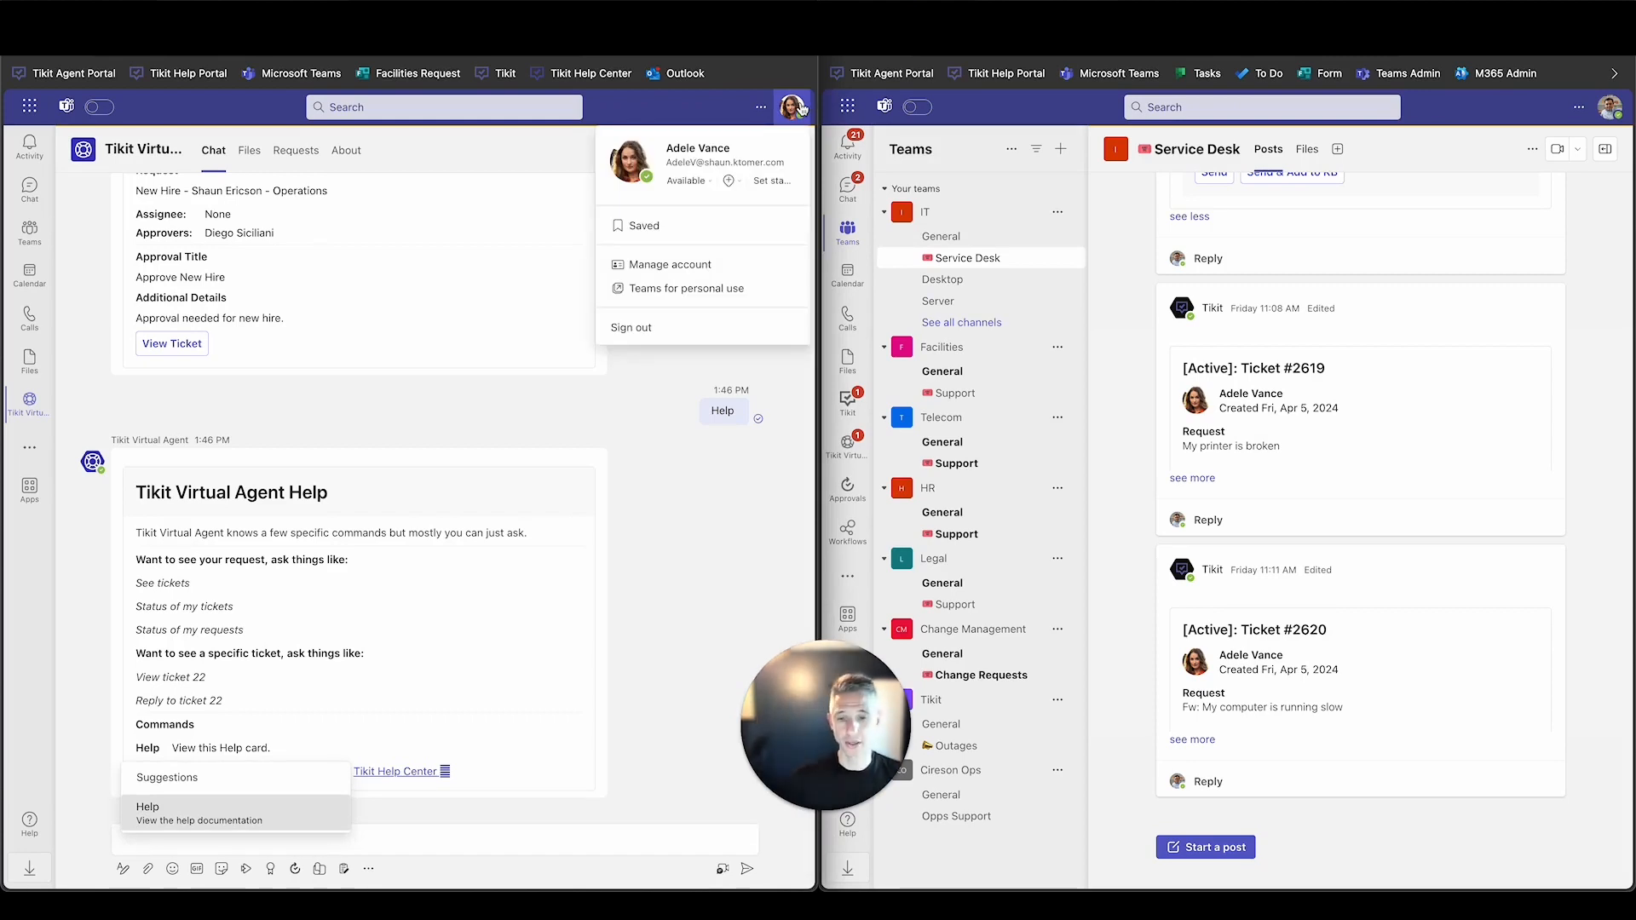
left_click(802, 108)
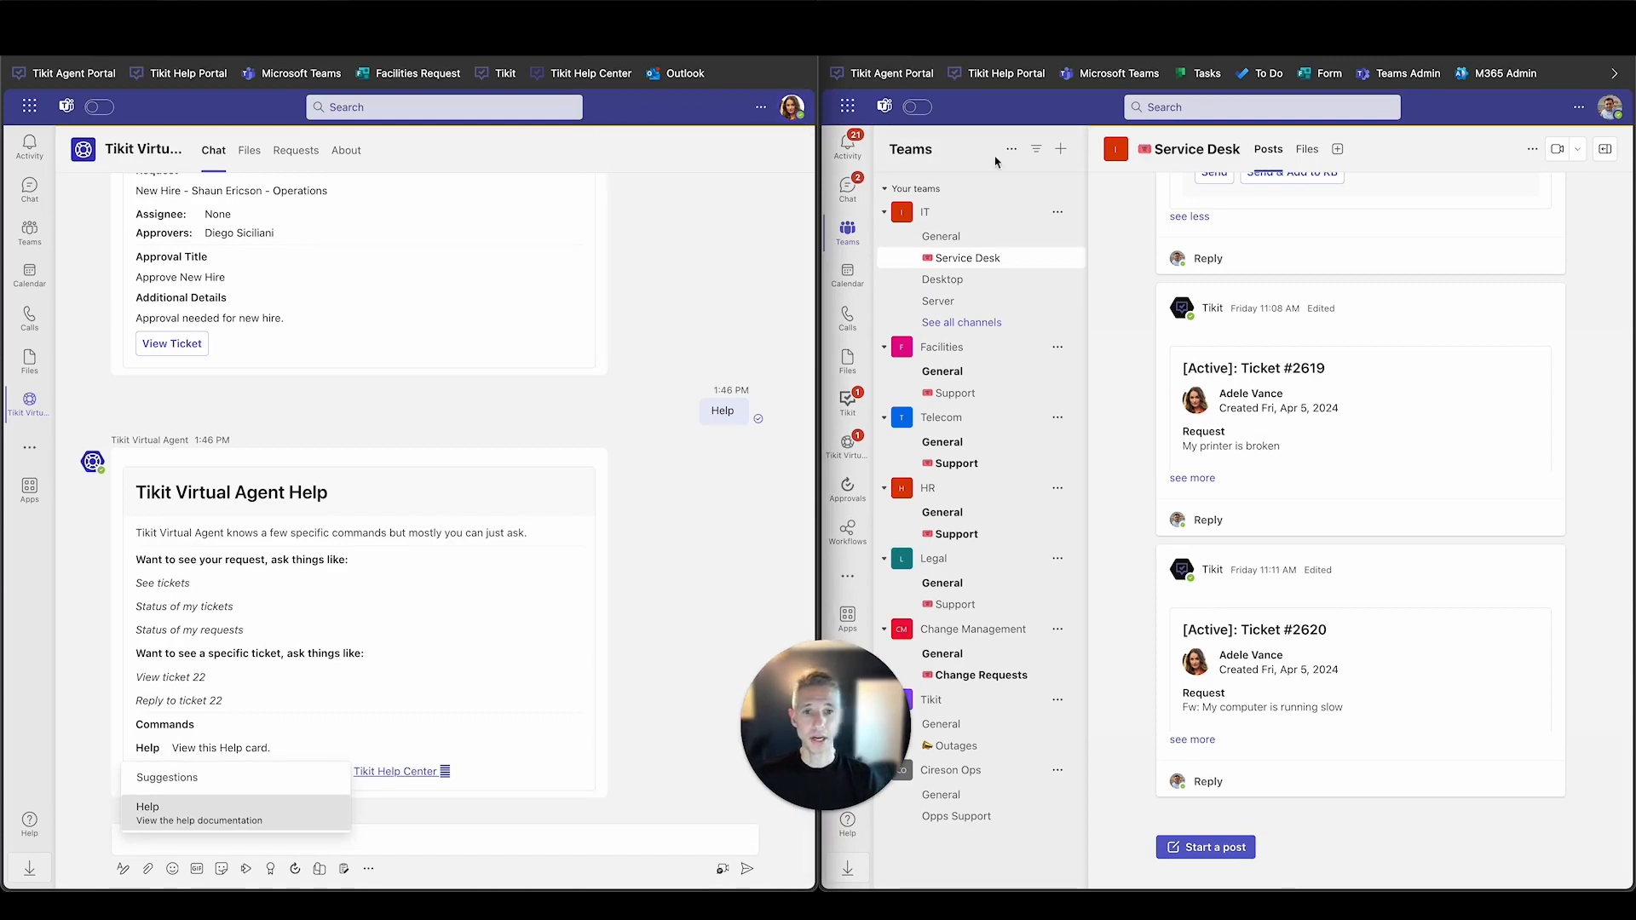
left_click(1608, 109)
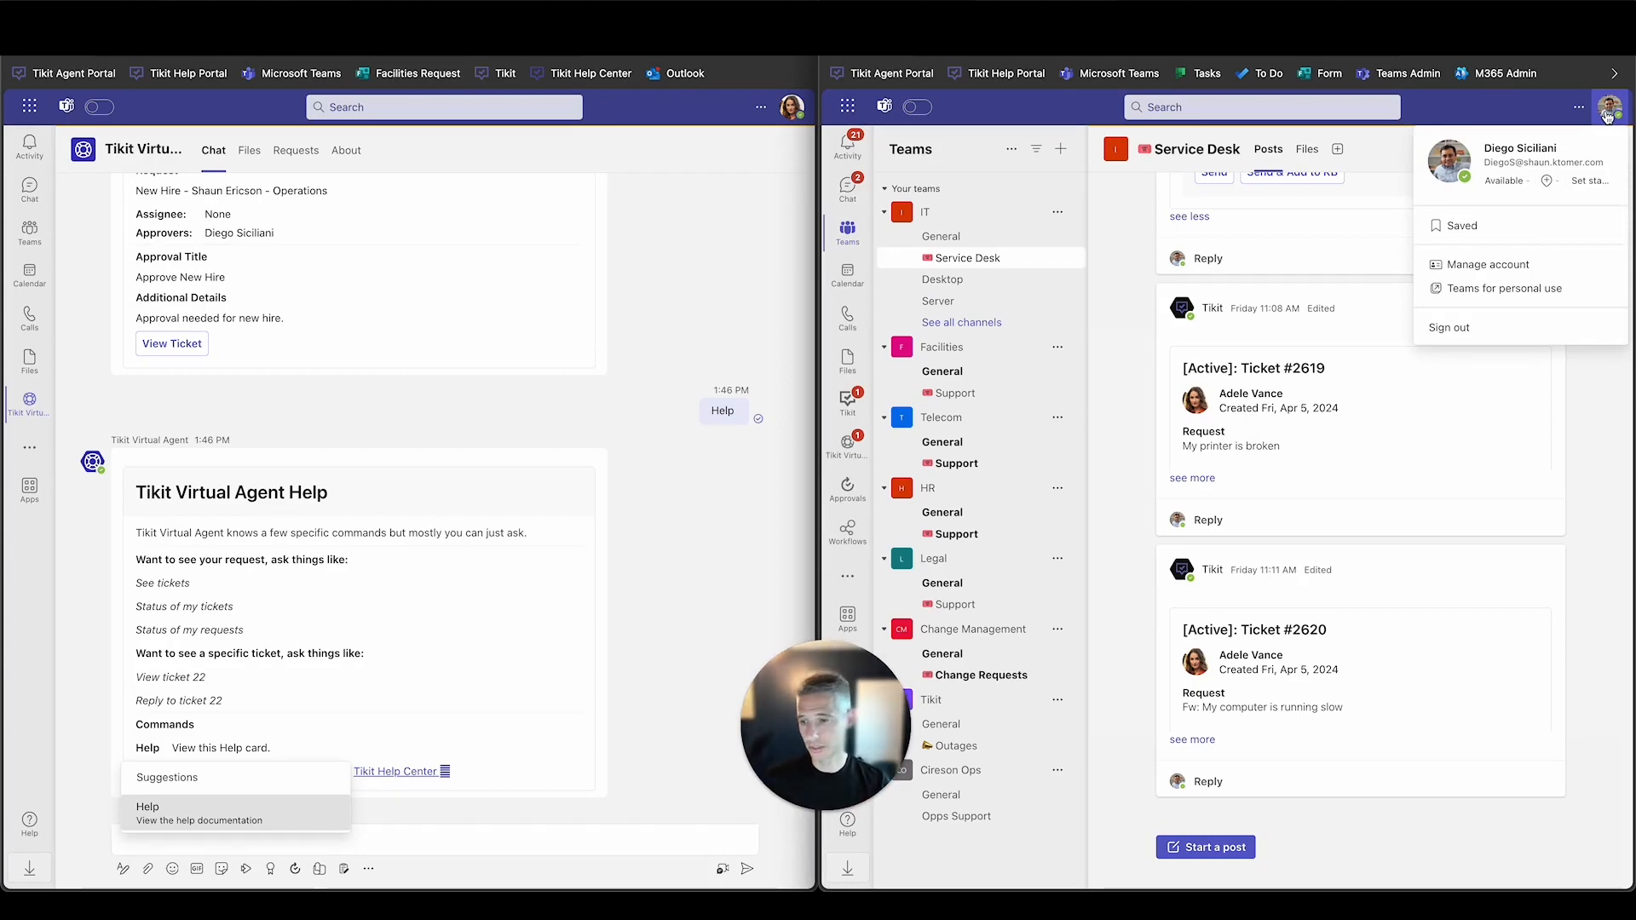
left_click(1608, 117)
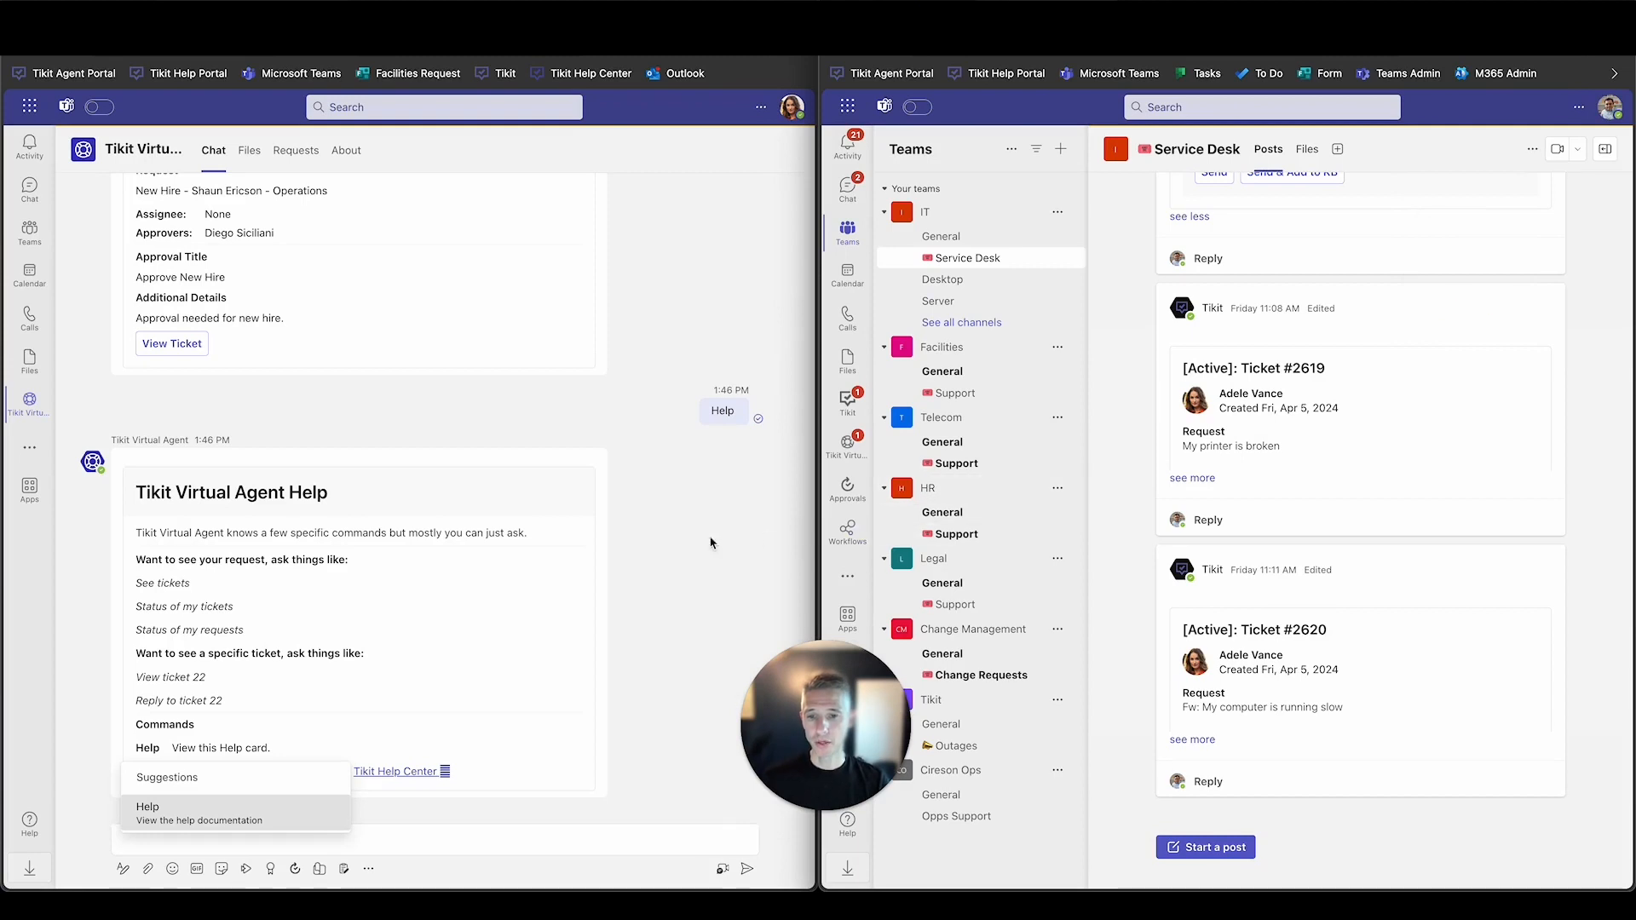
left_click(524, 838)
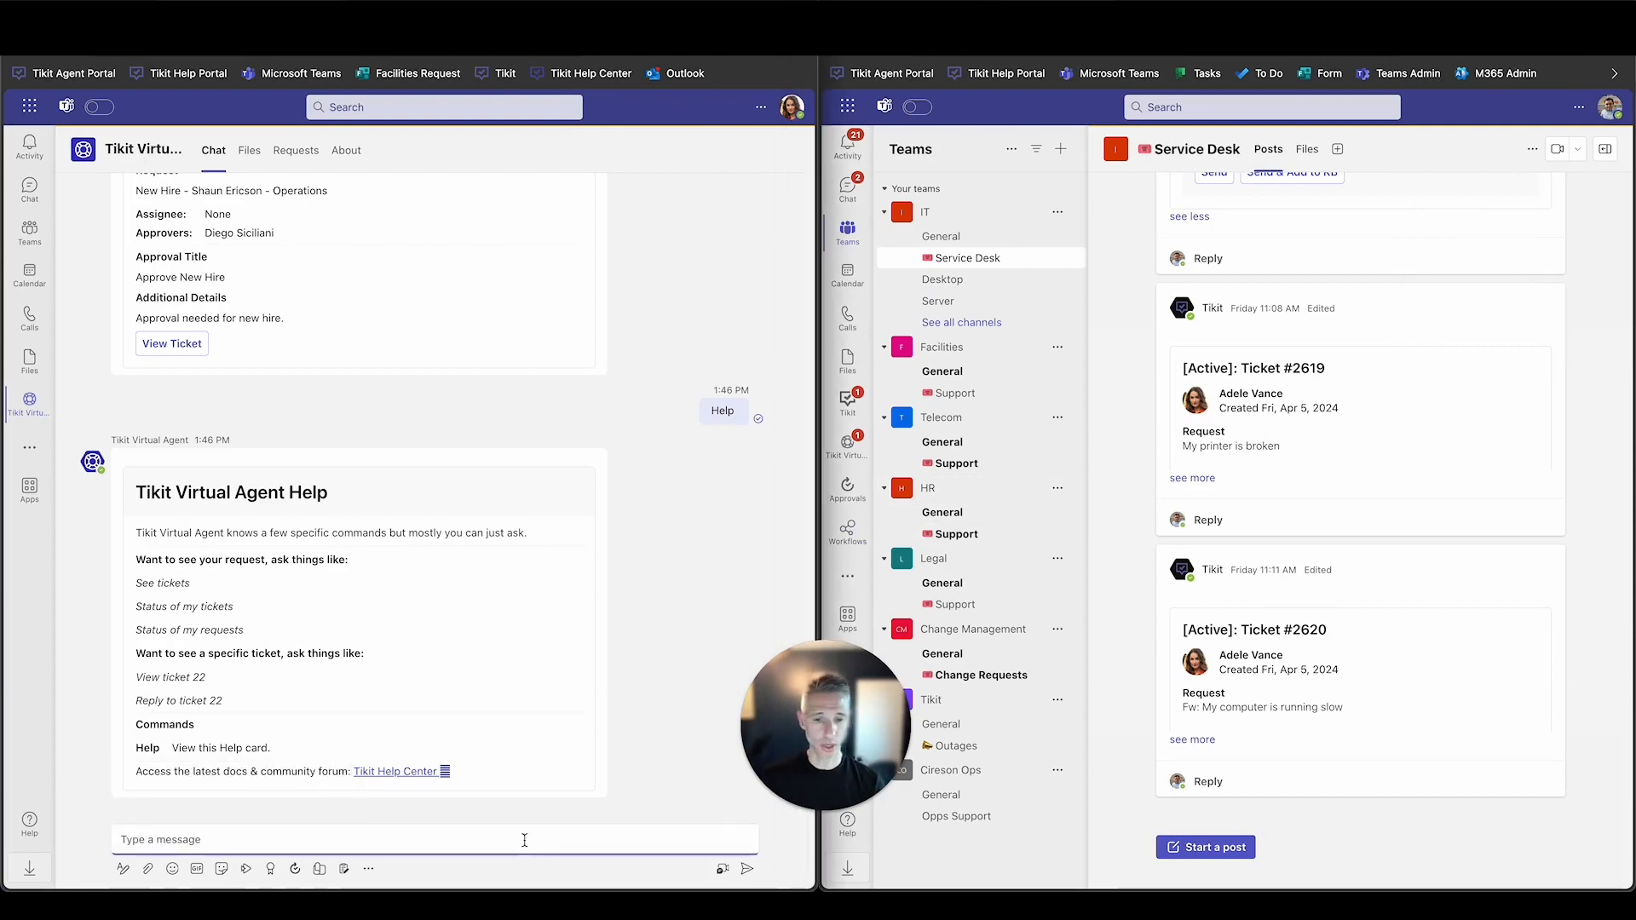
Ask the Tikit Virtual Agent 'i need to onboard an employee' and enter the new hire's first name, last name and job title 'Demo Guy'.
type("i need to onboard an employee")
key("Return")
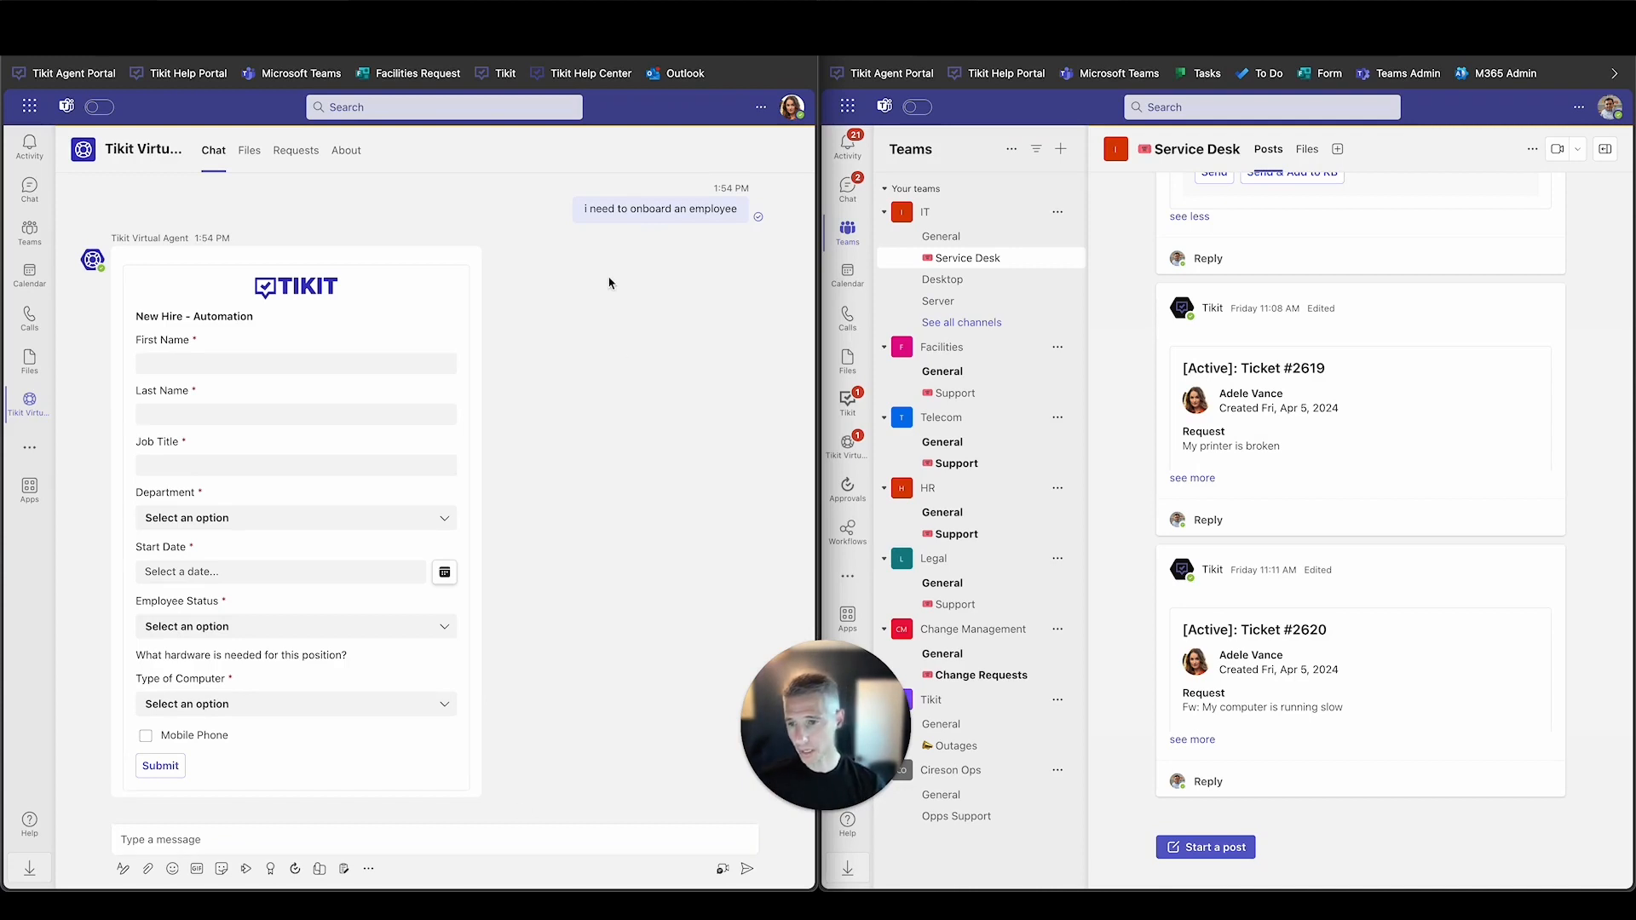
left_click(218, 361)
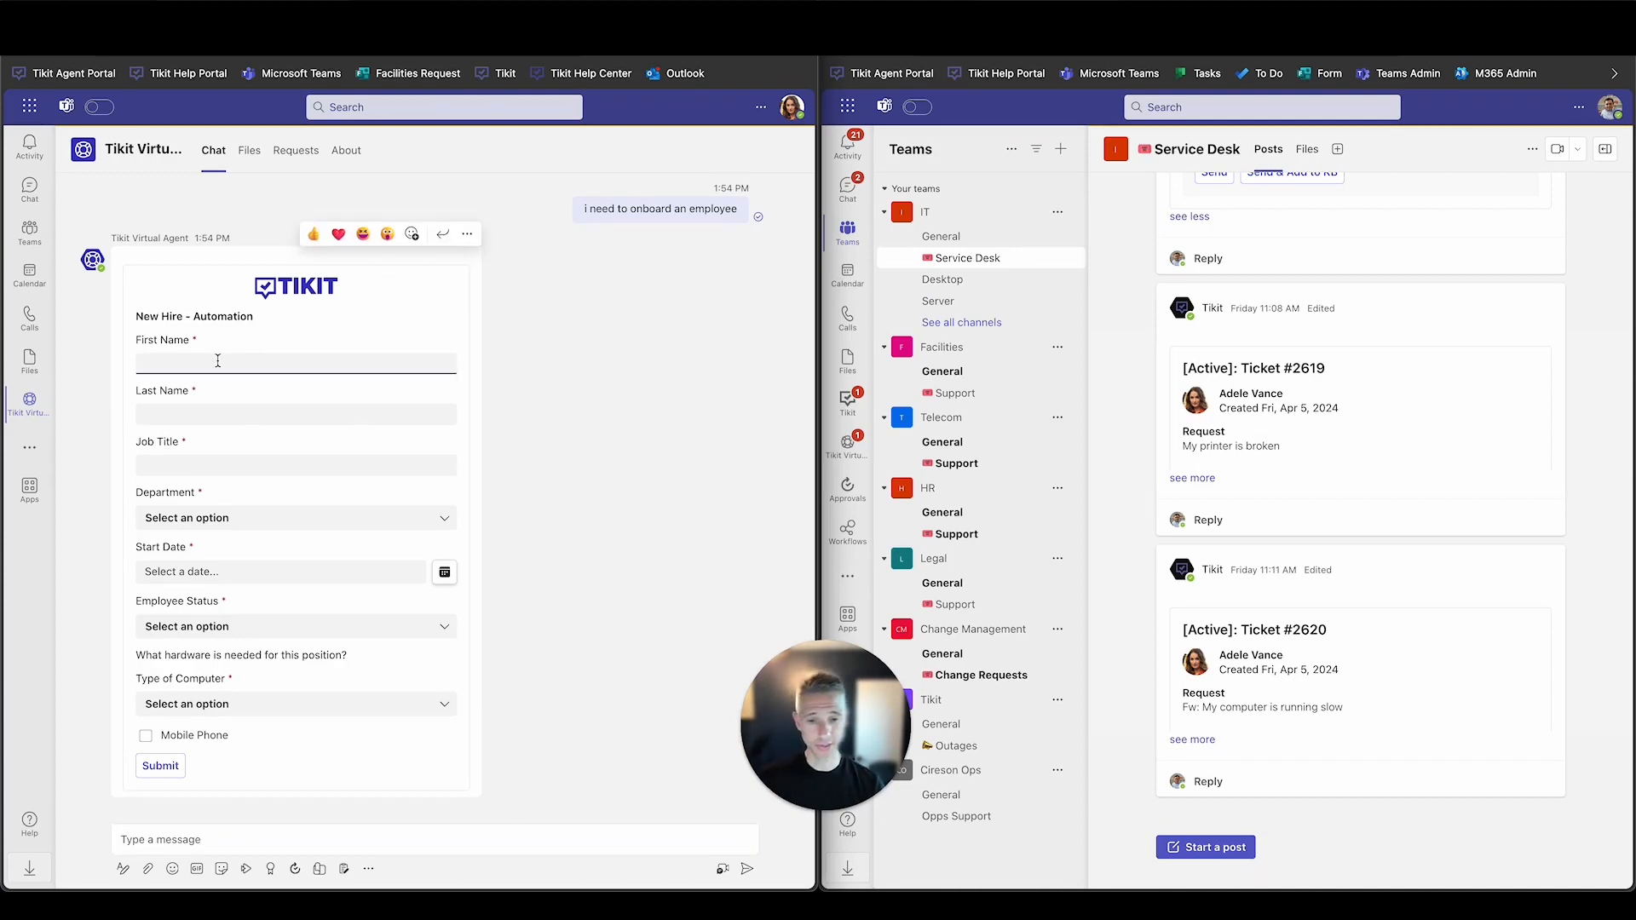
key("Tab")
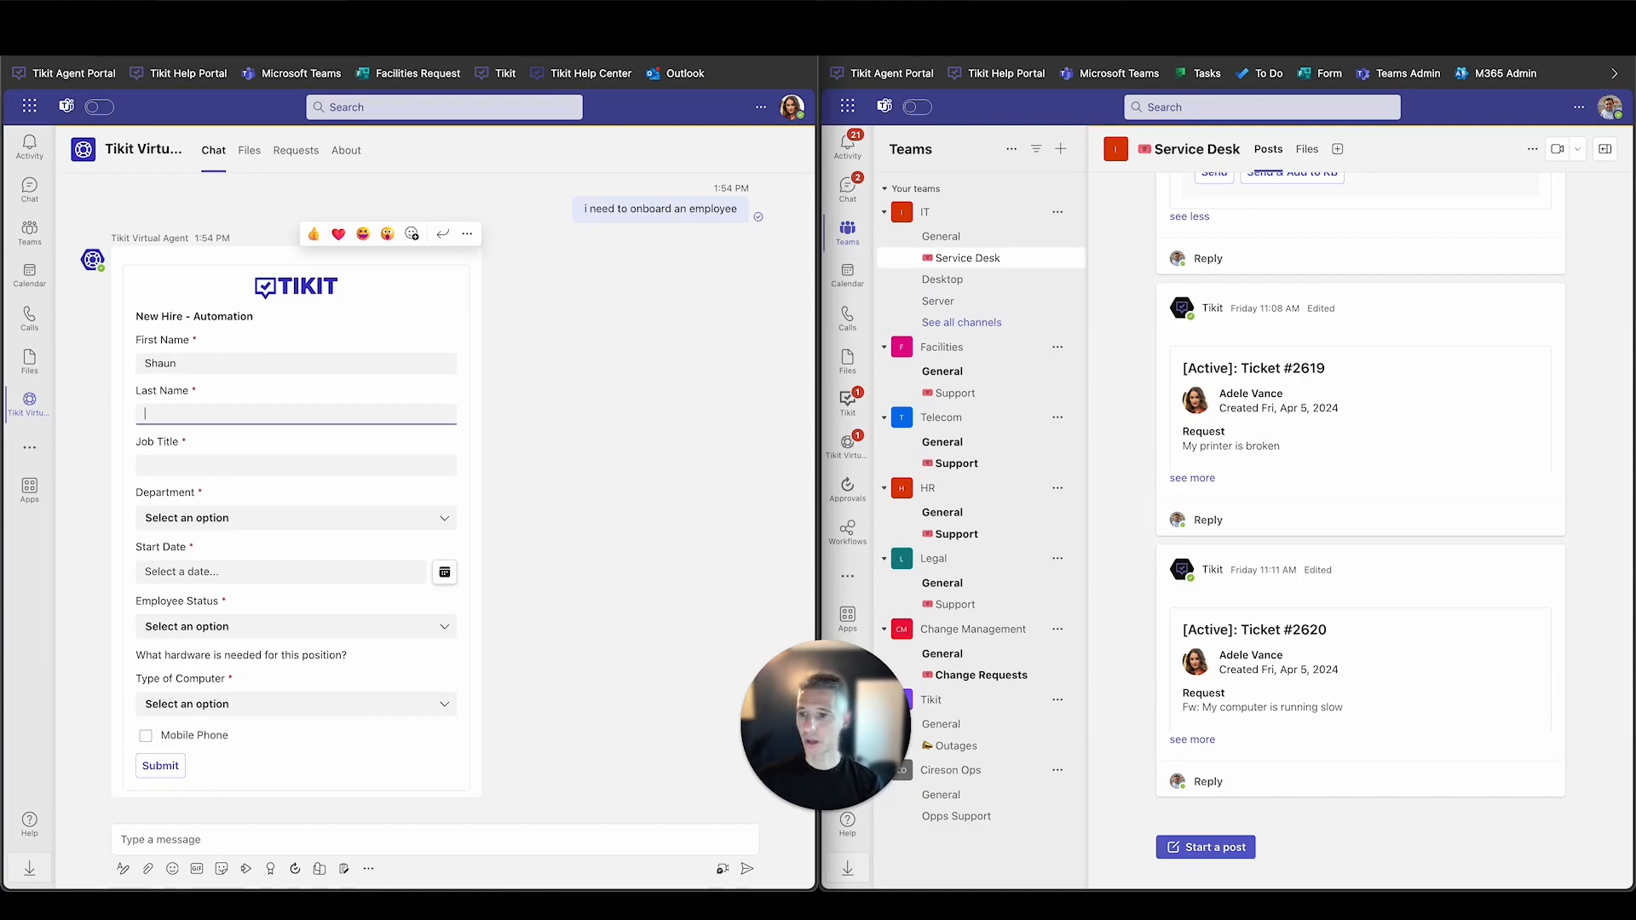
key("Tab")
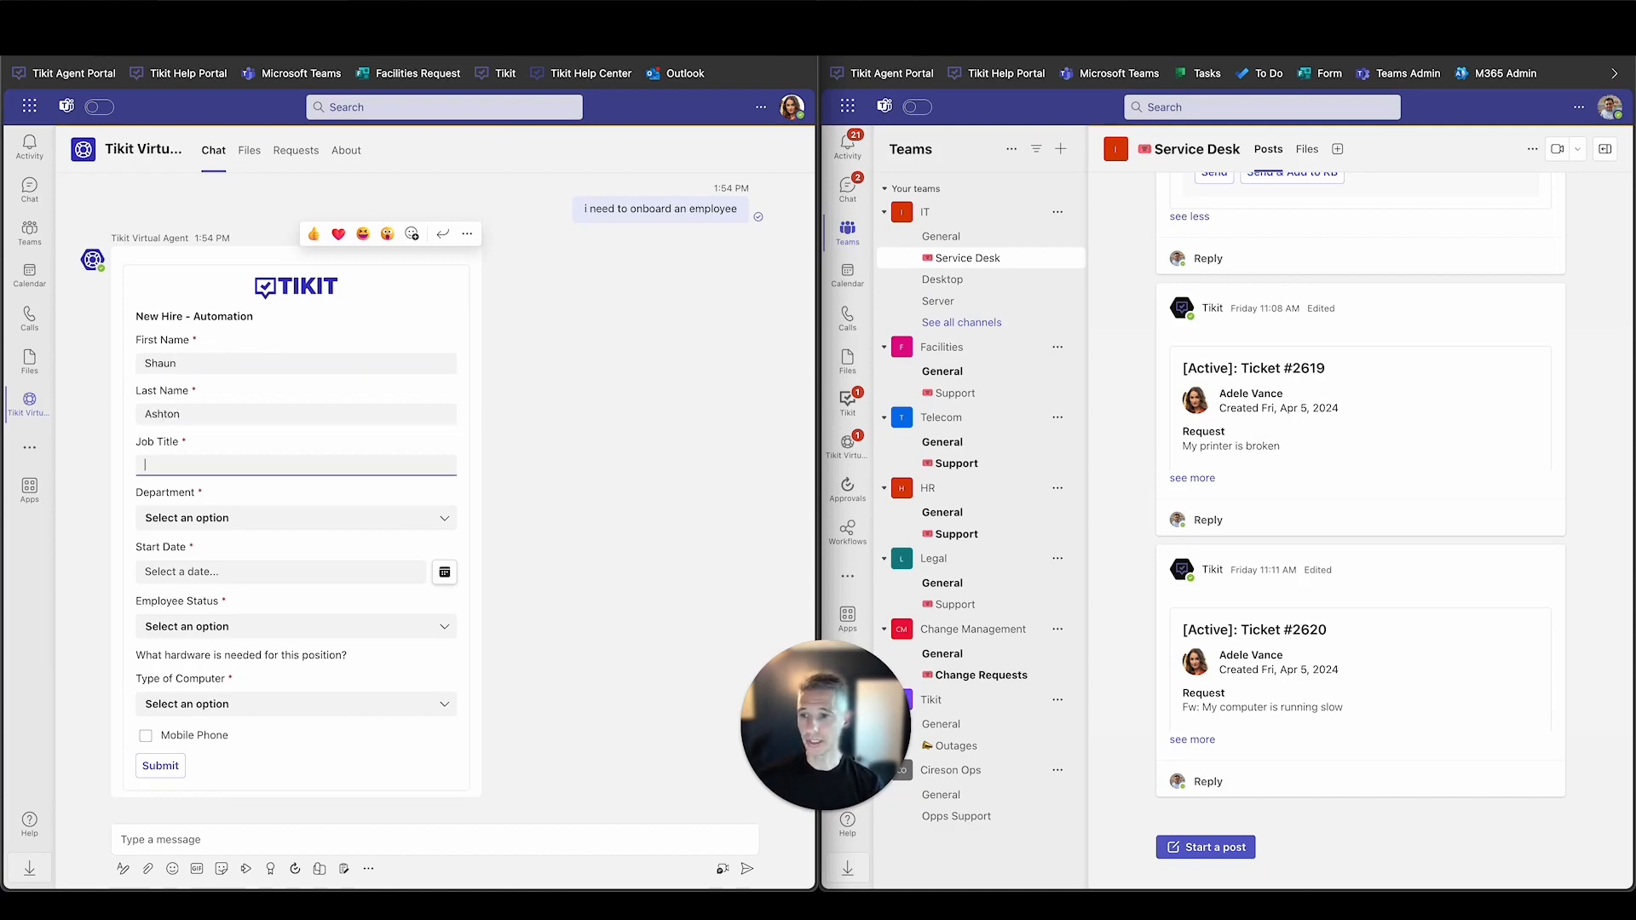
type("Demo Guy")
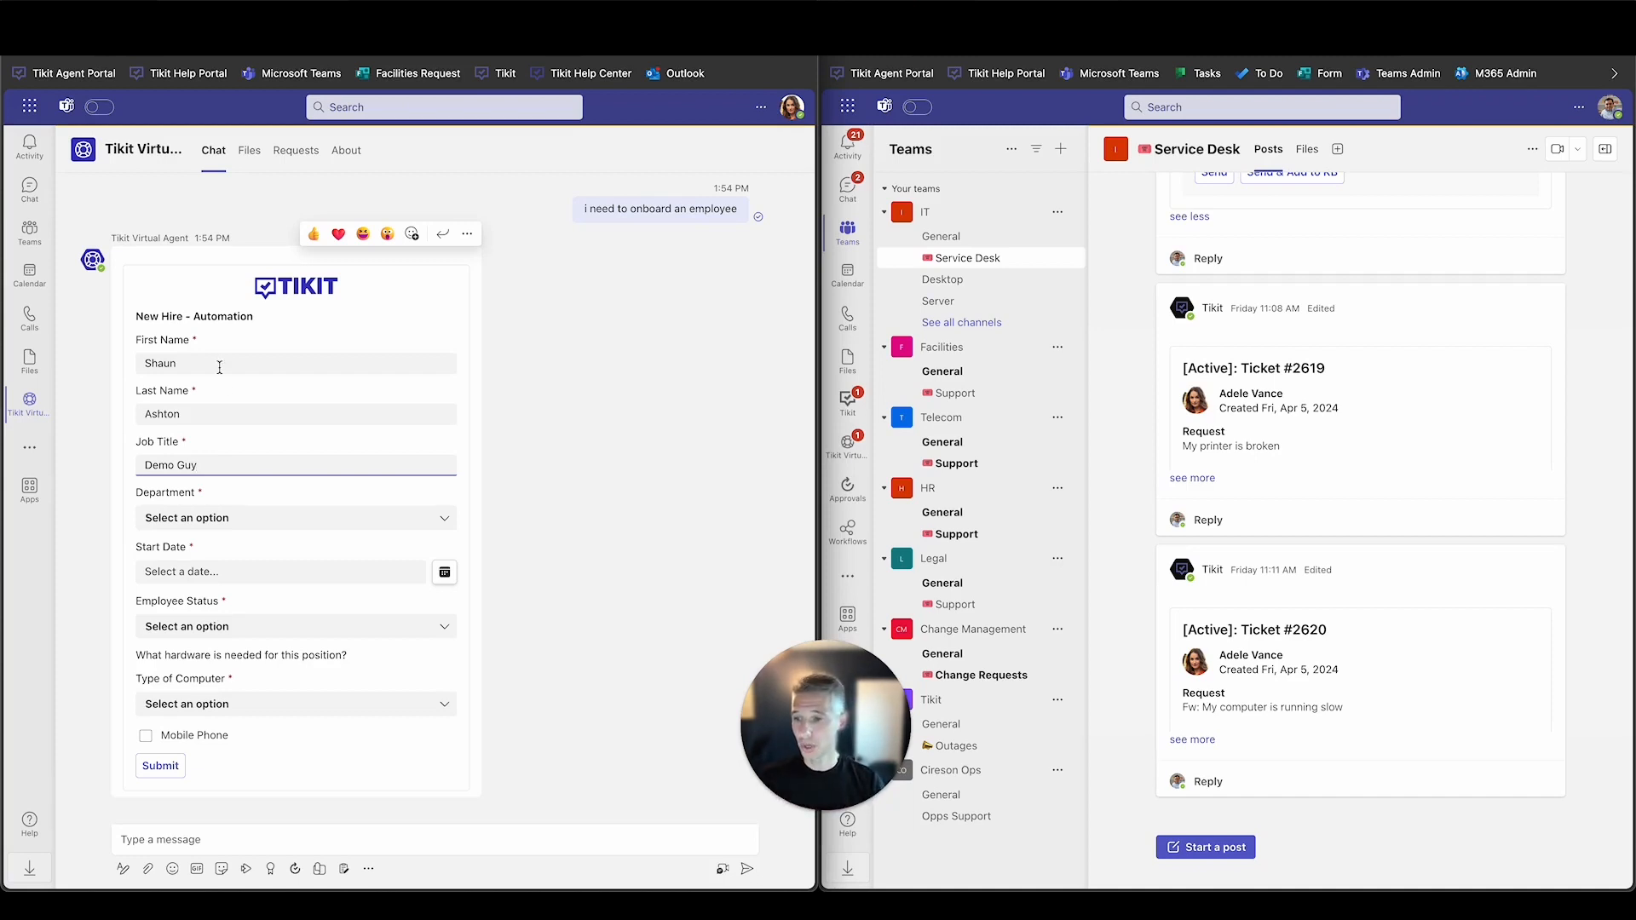
Set department to Operations, start date to April 9, 2024, and employee status to New Hire.
left_click(256, 521)
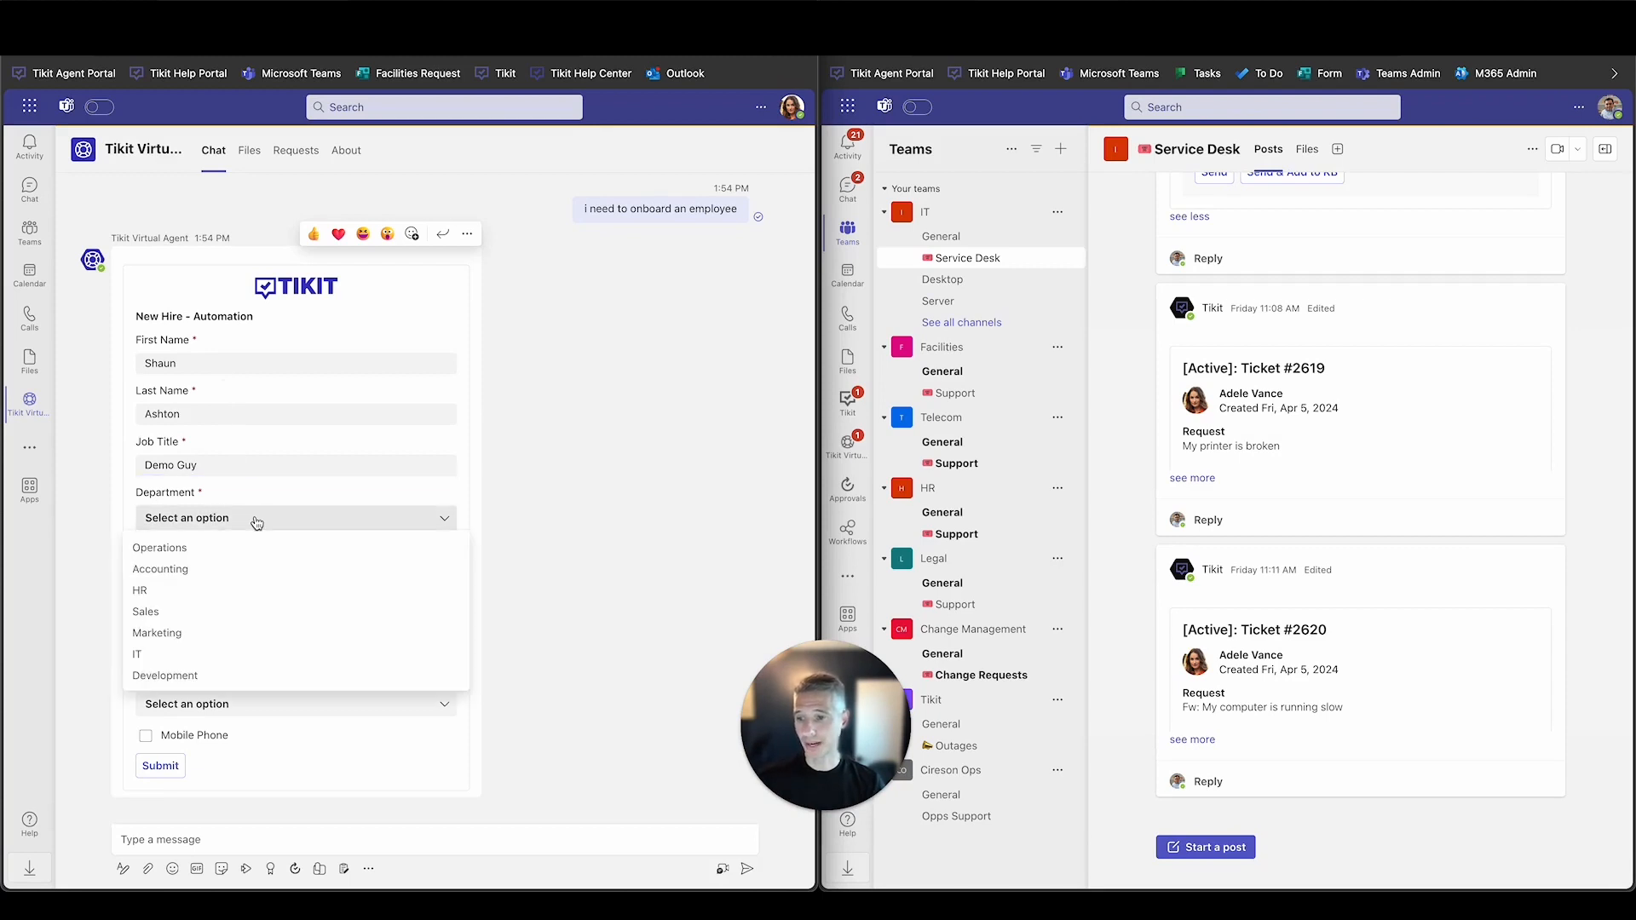
left_click(265, 548)
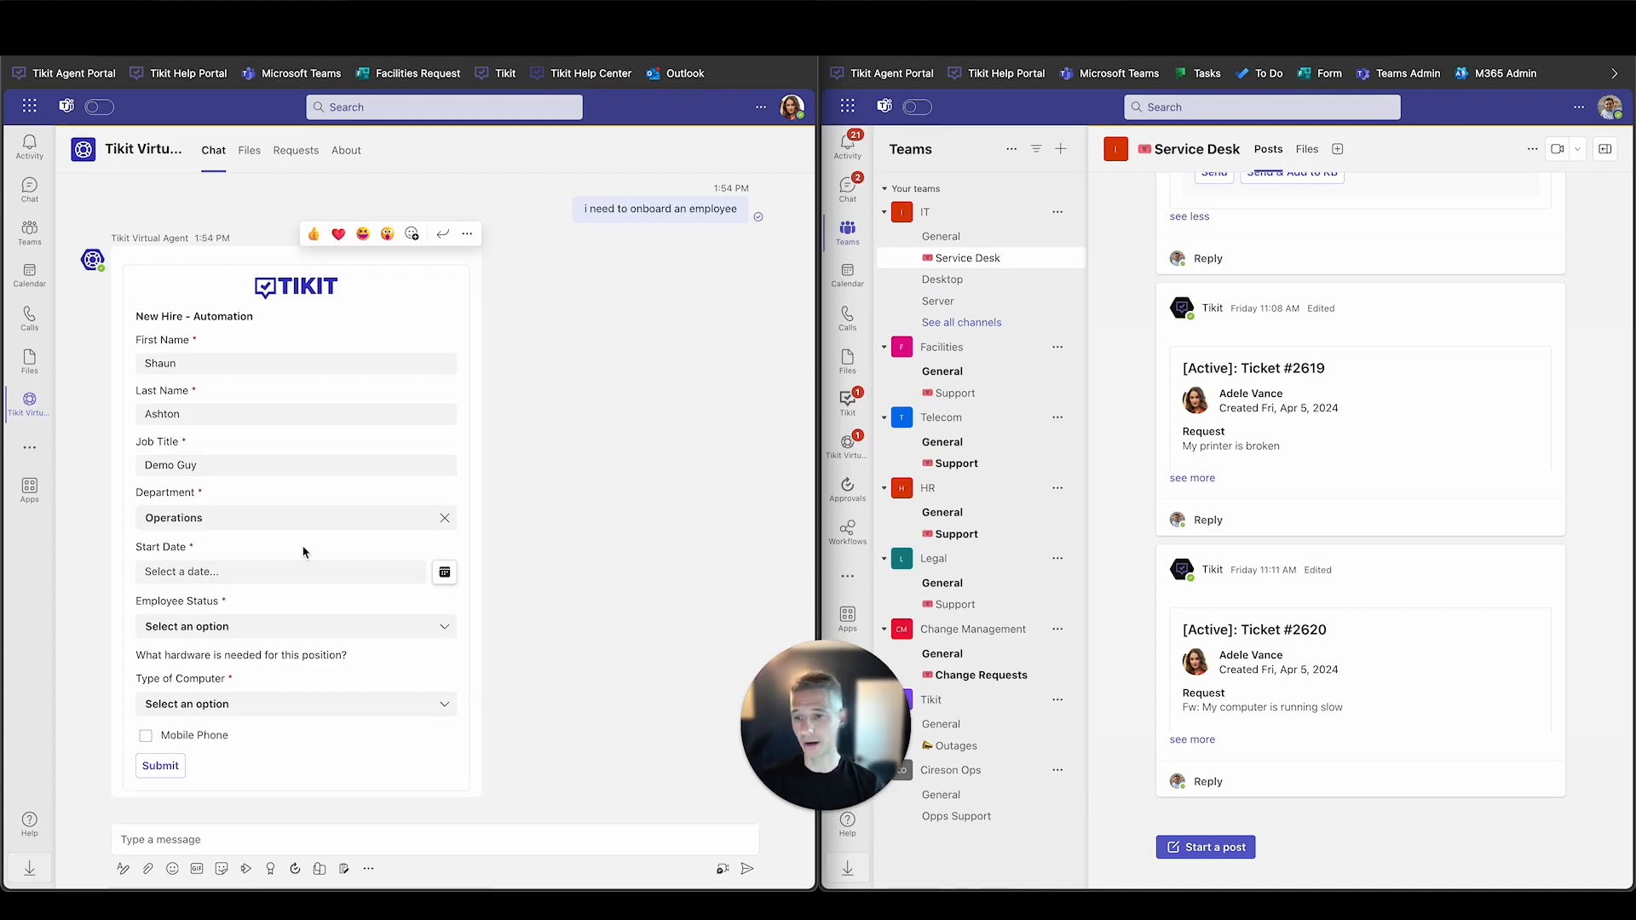
left_click(444, 572)
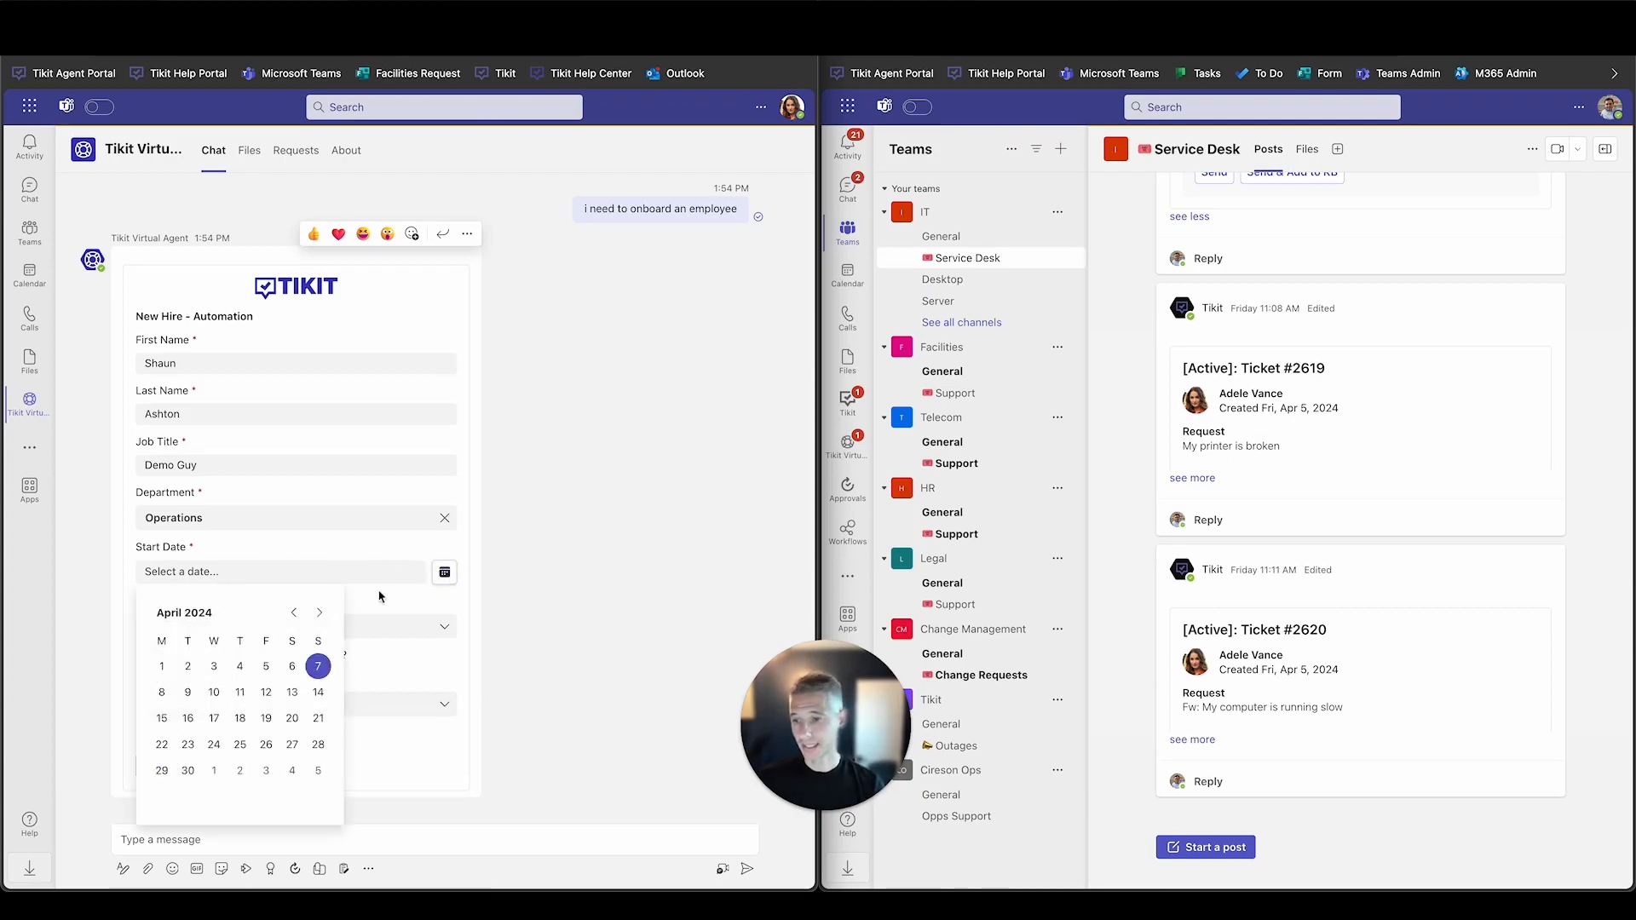
left_click(187, 692)
left_click(203, 631)
left_click(202, 656)
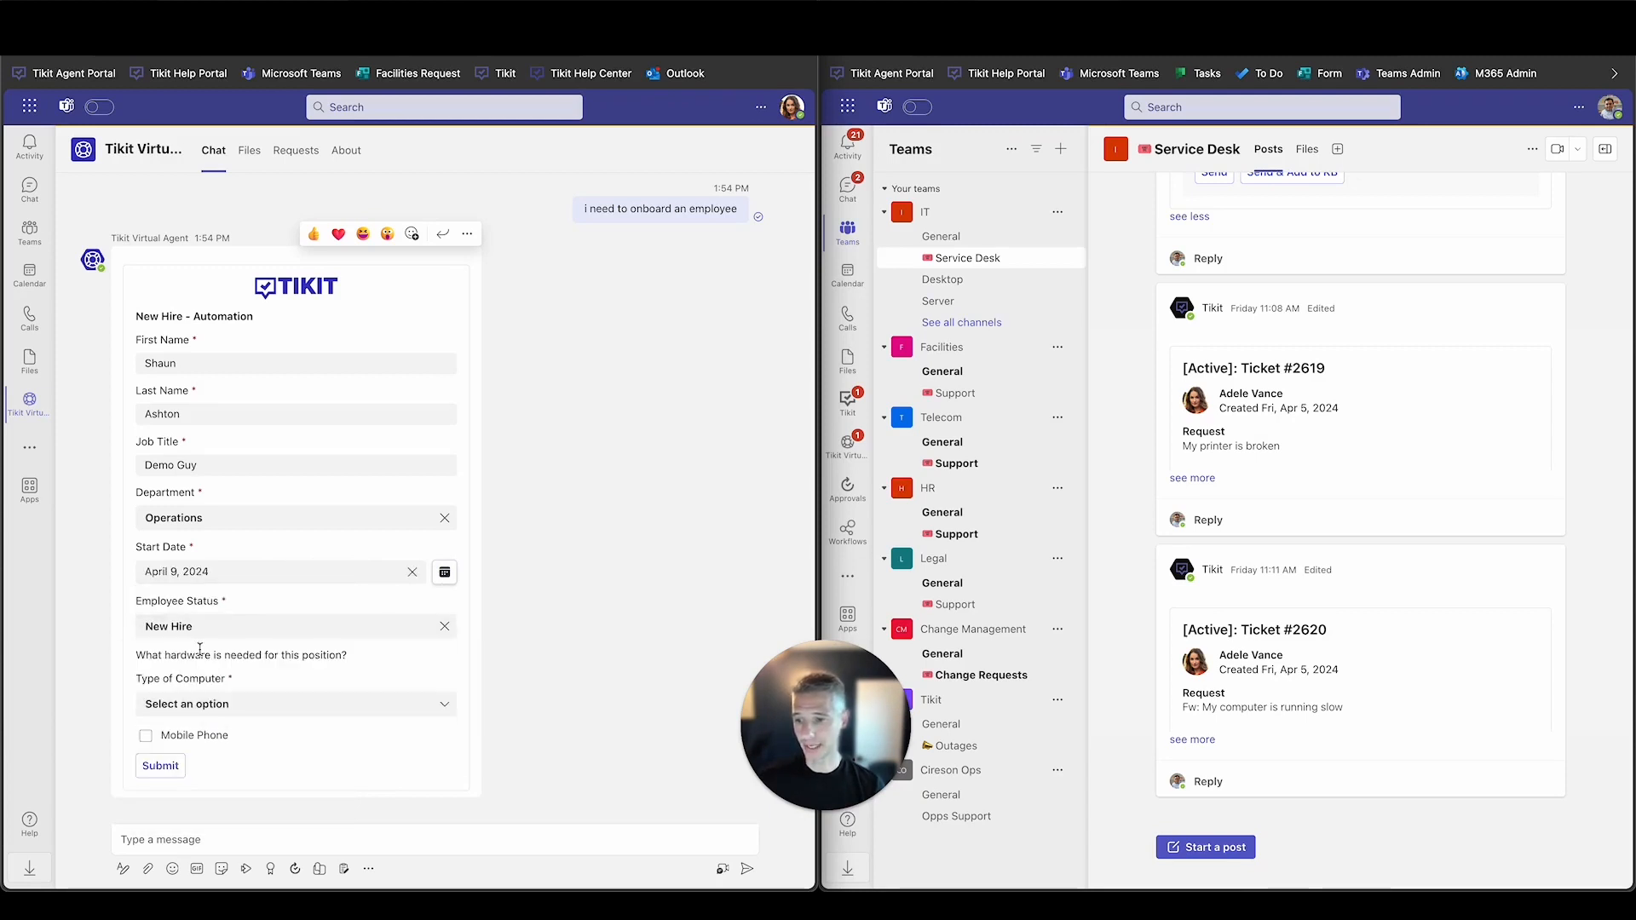
Choose a Laptop, request a mobile phone, and submit the form as ticket #2627.
left_click(195, 704)
left_click(179, 755)
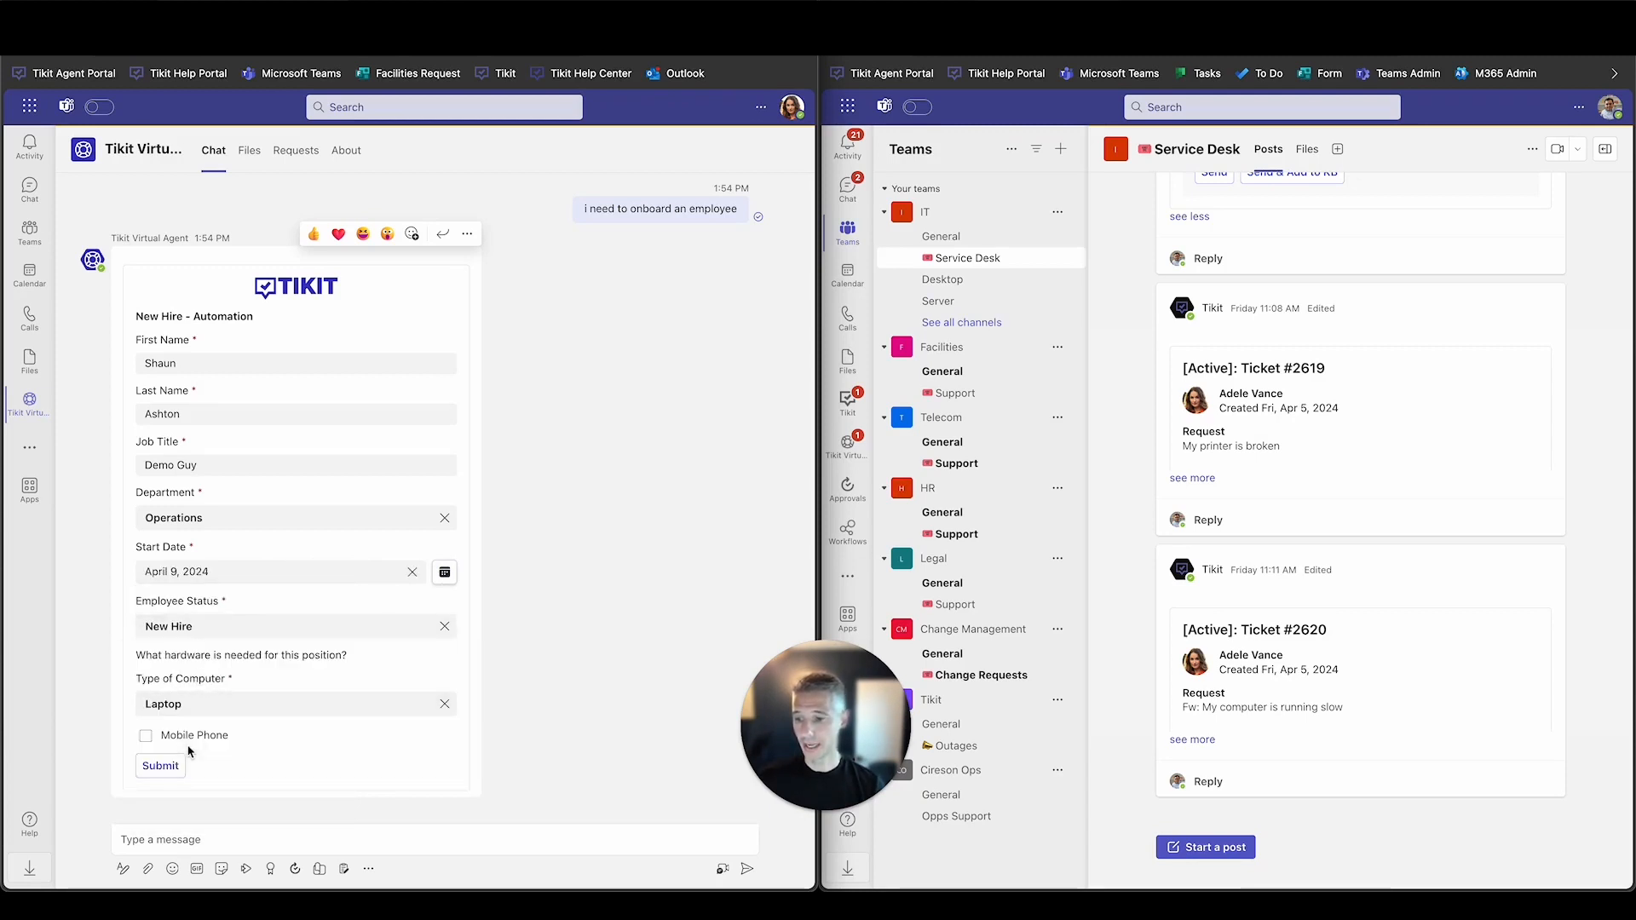
left_click(152, 738)
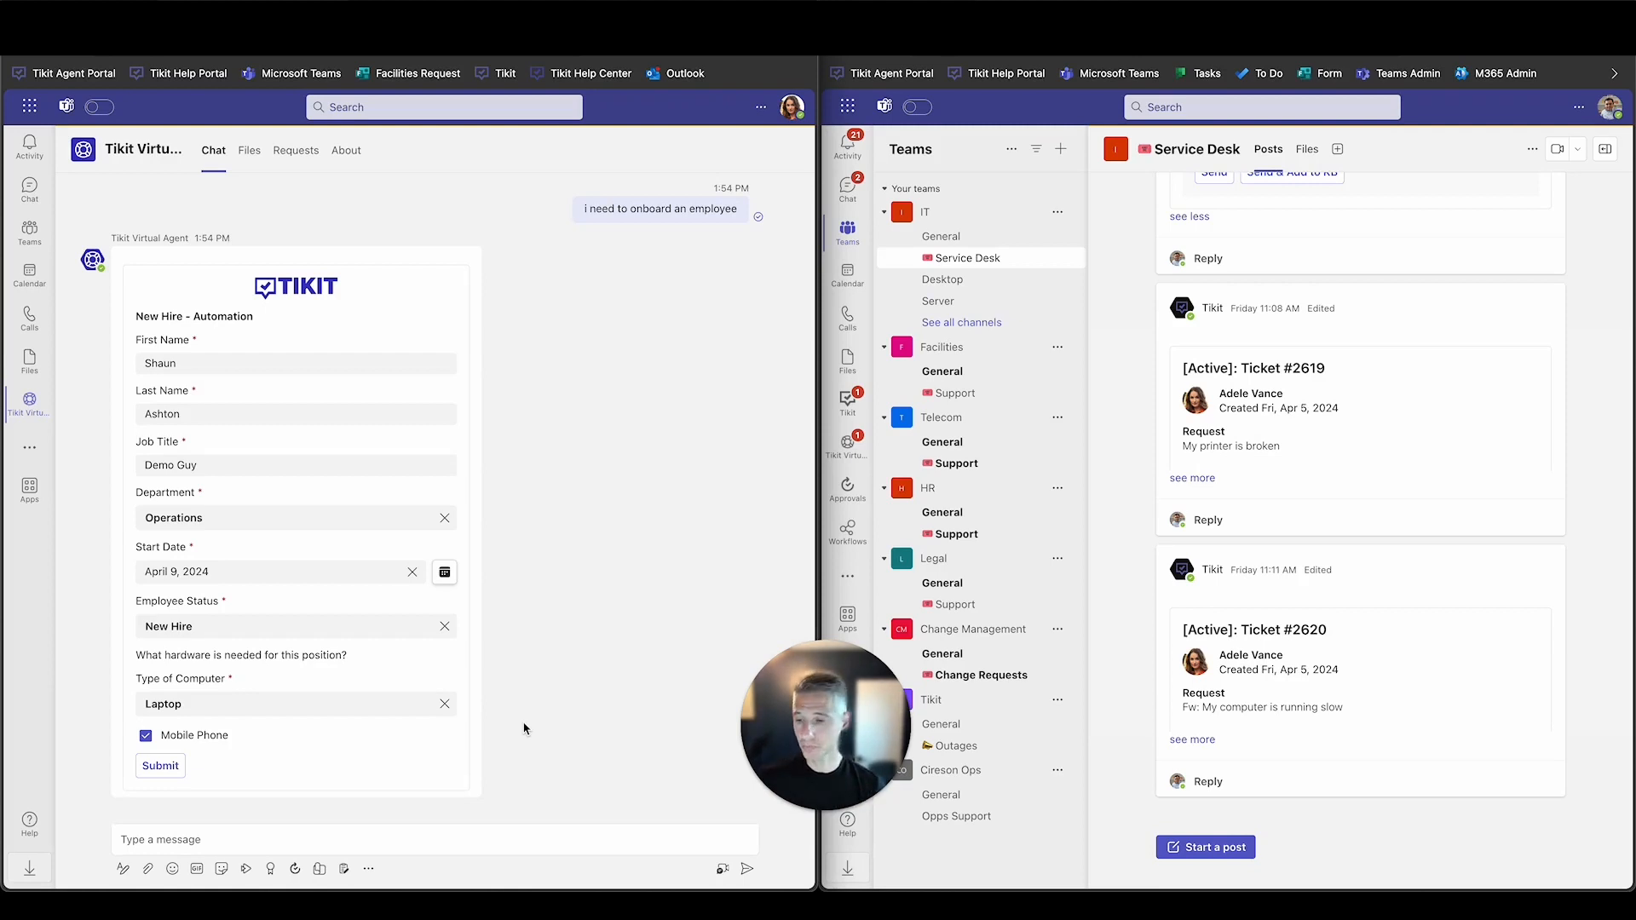
left_click(161, 766)
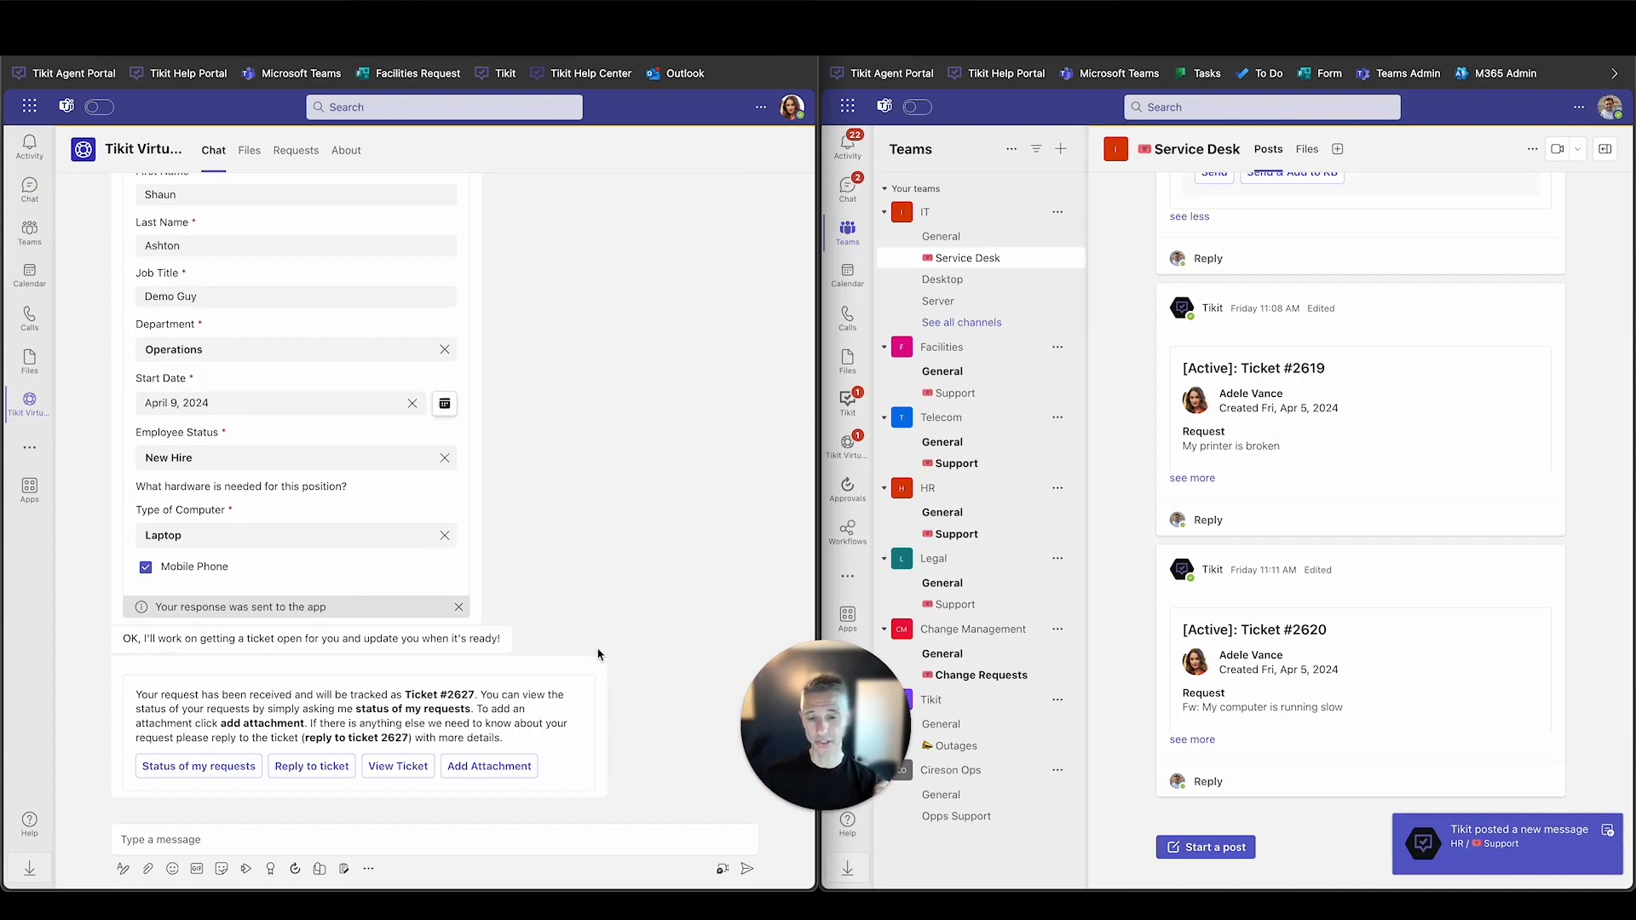
Go to the HR Support channel and expand ticket #2627's full details and form answers.
left_click(956, 537)
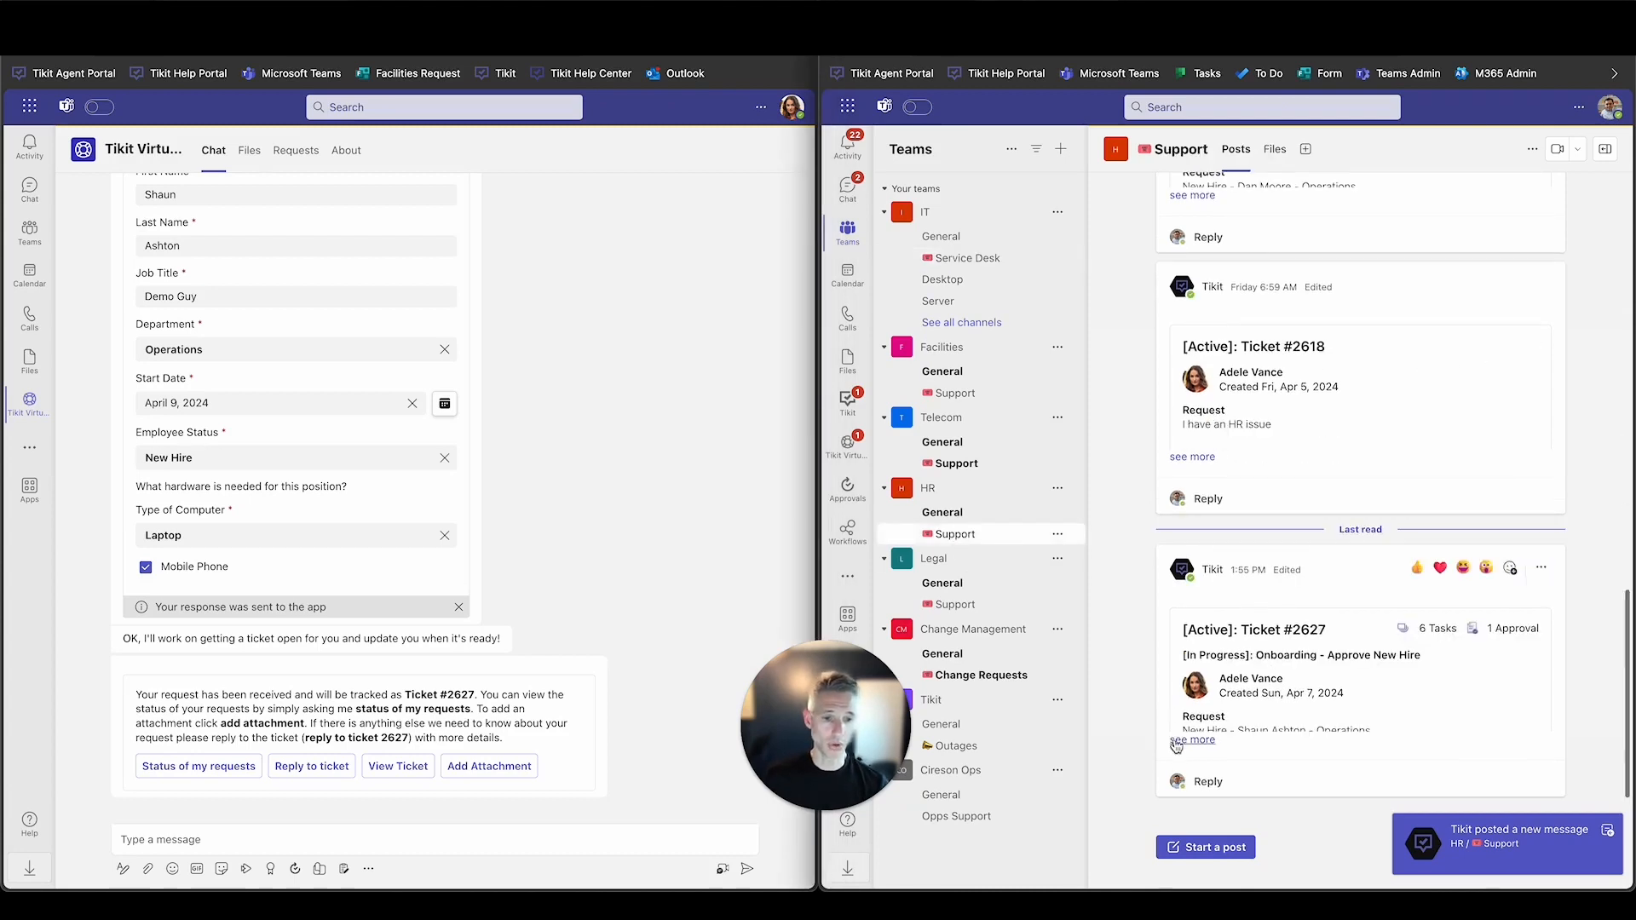
left_click(1189, 746)
scroll(1218, 638, "up", 5)
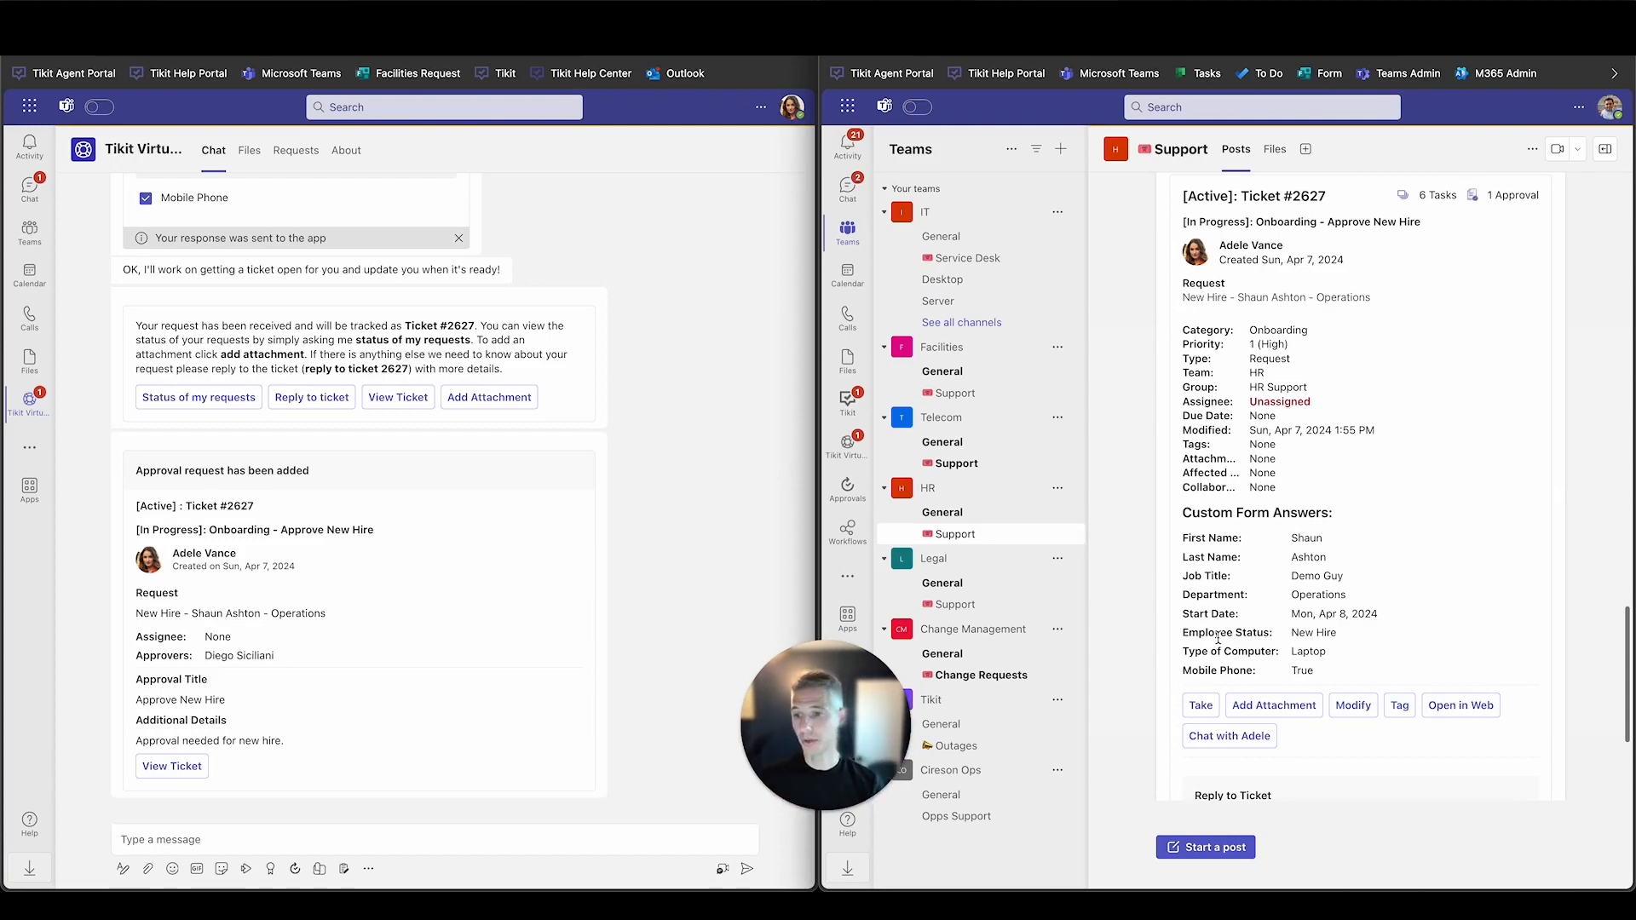
left_click(686, 586)
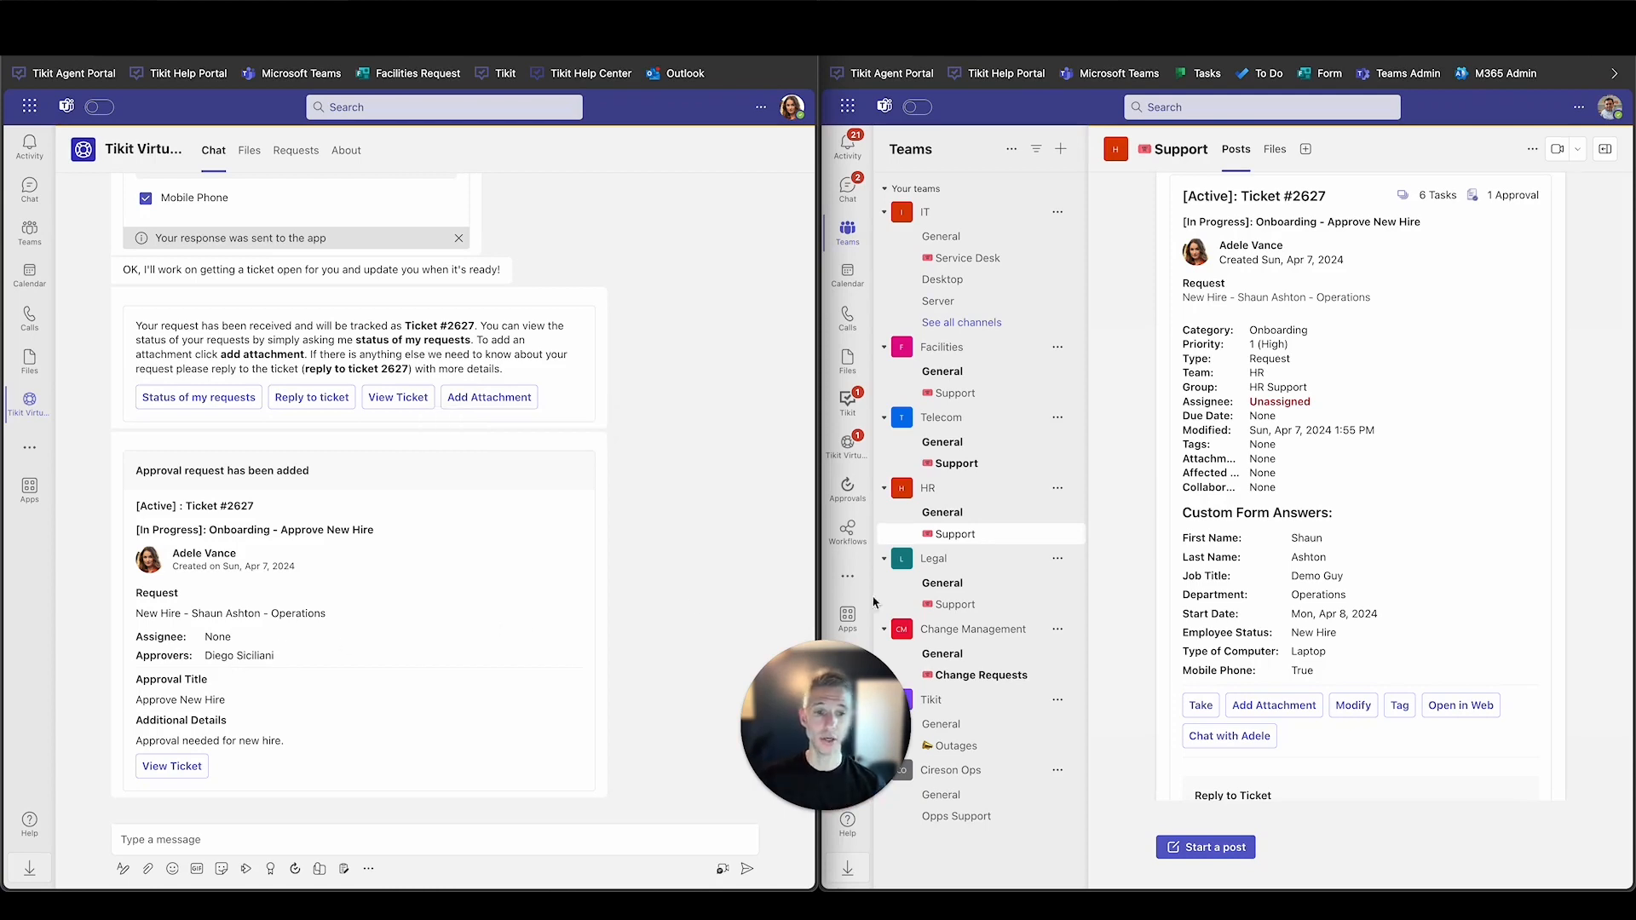
Approve ticket #2627's new-hire request from the Tikit Virtual Agent chat.
left_click(842, 445)
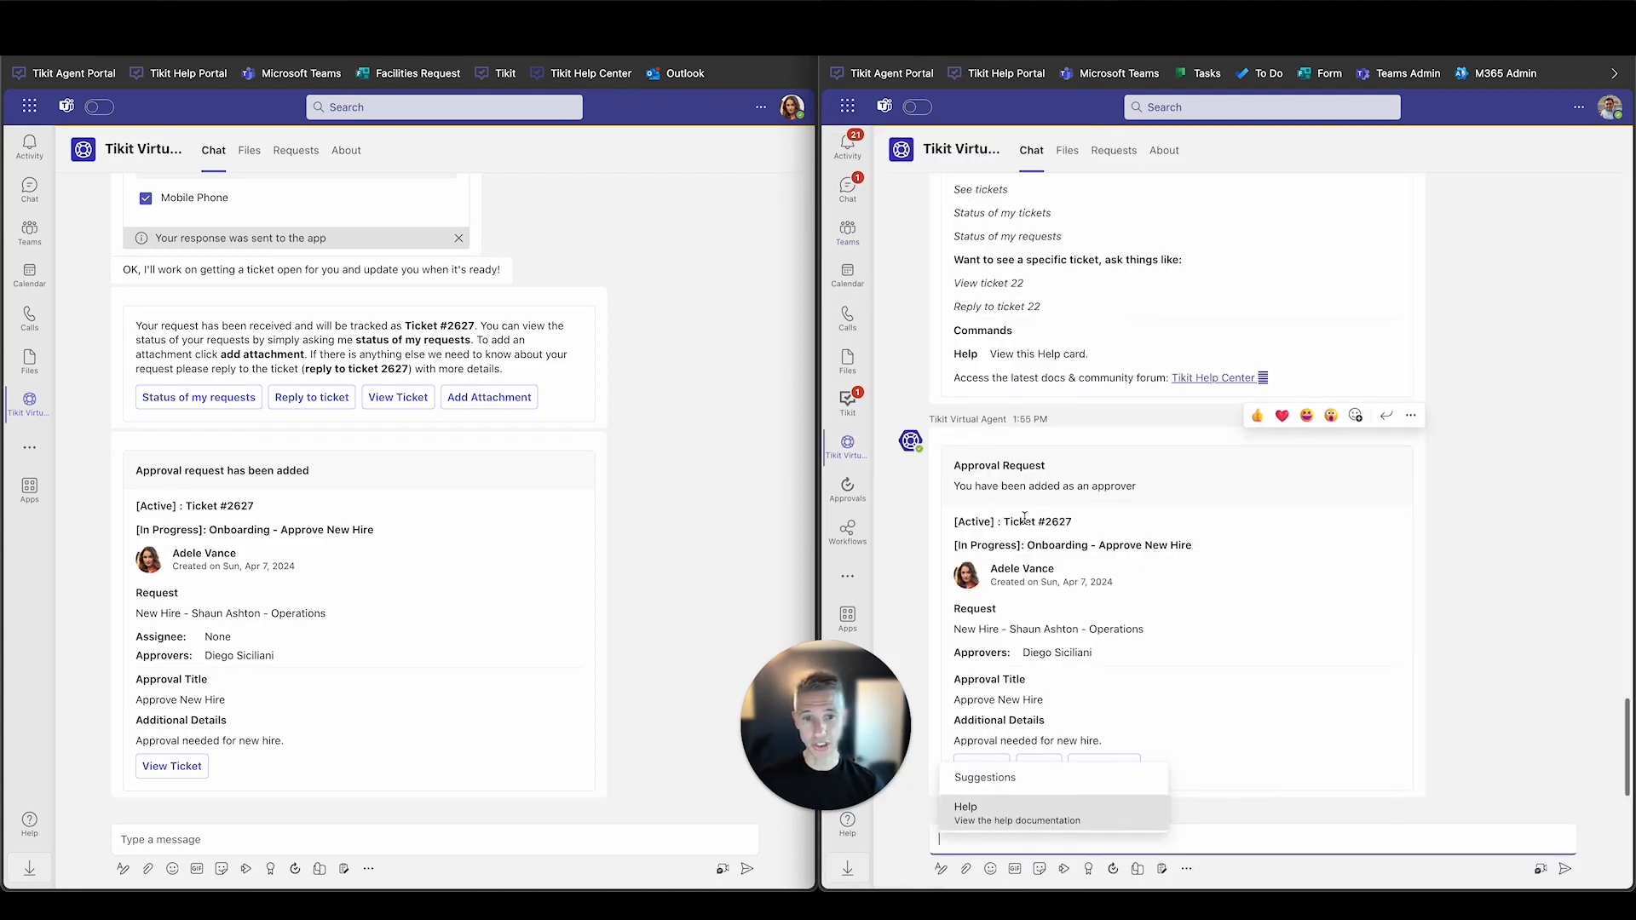
left_click(1025, 518)
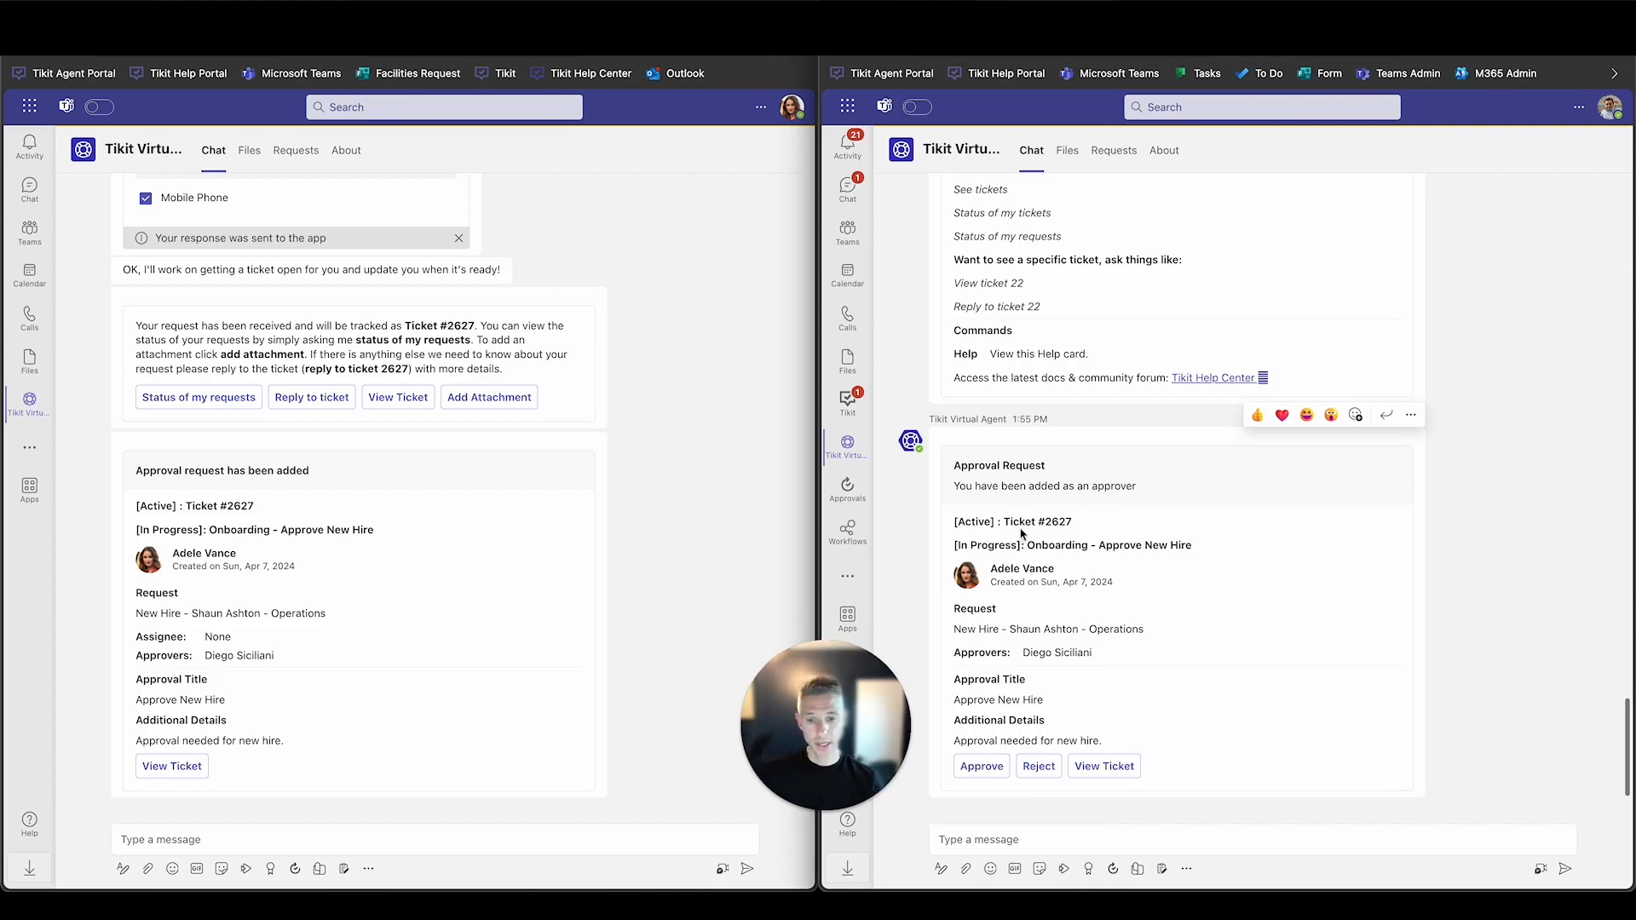
left_click(984, 768)
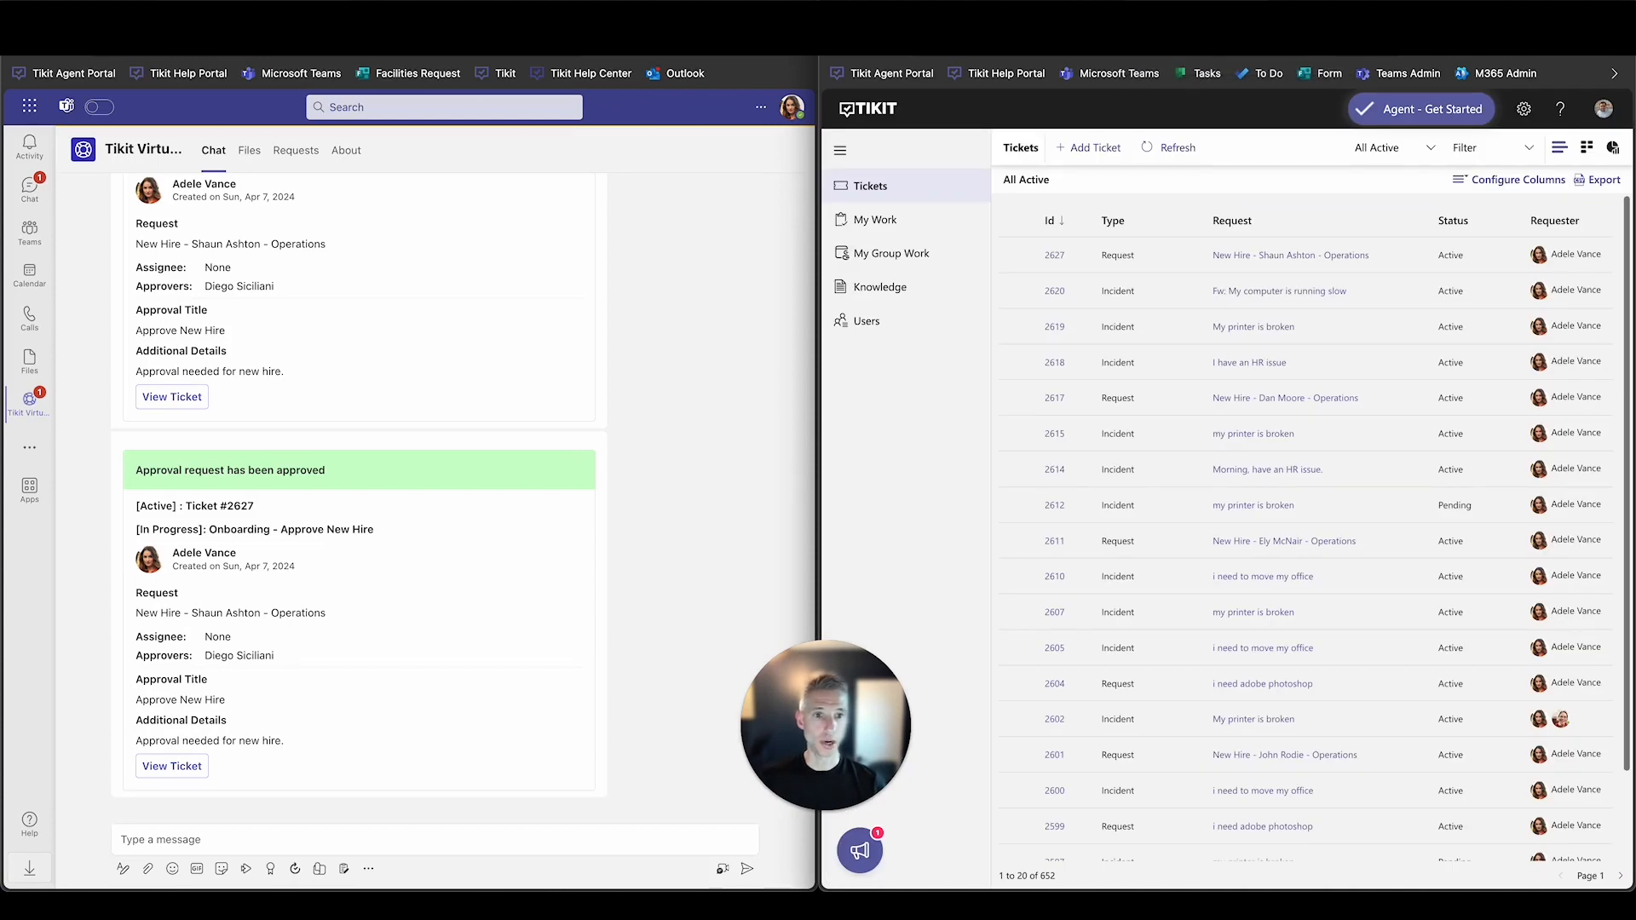
Maximise the Tikit portal and open ticket 2627 from the All Active list.
key("ctrl+alt+Return")
left_click_drag(824, 728, 122, 752)
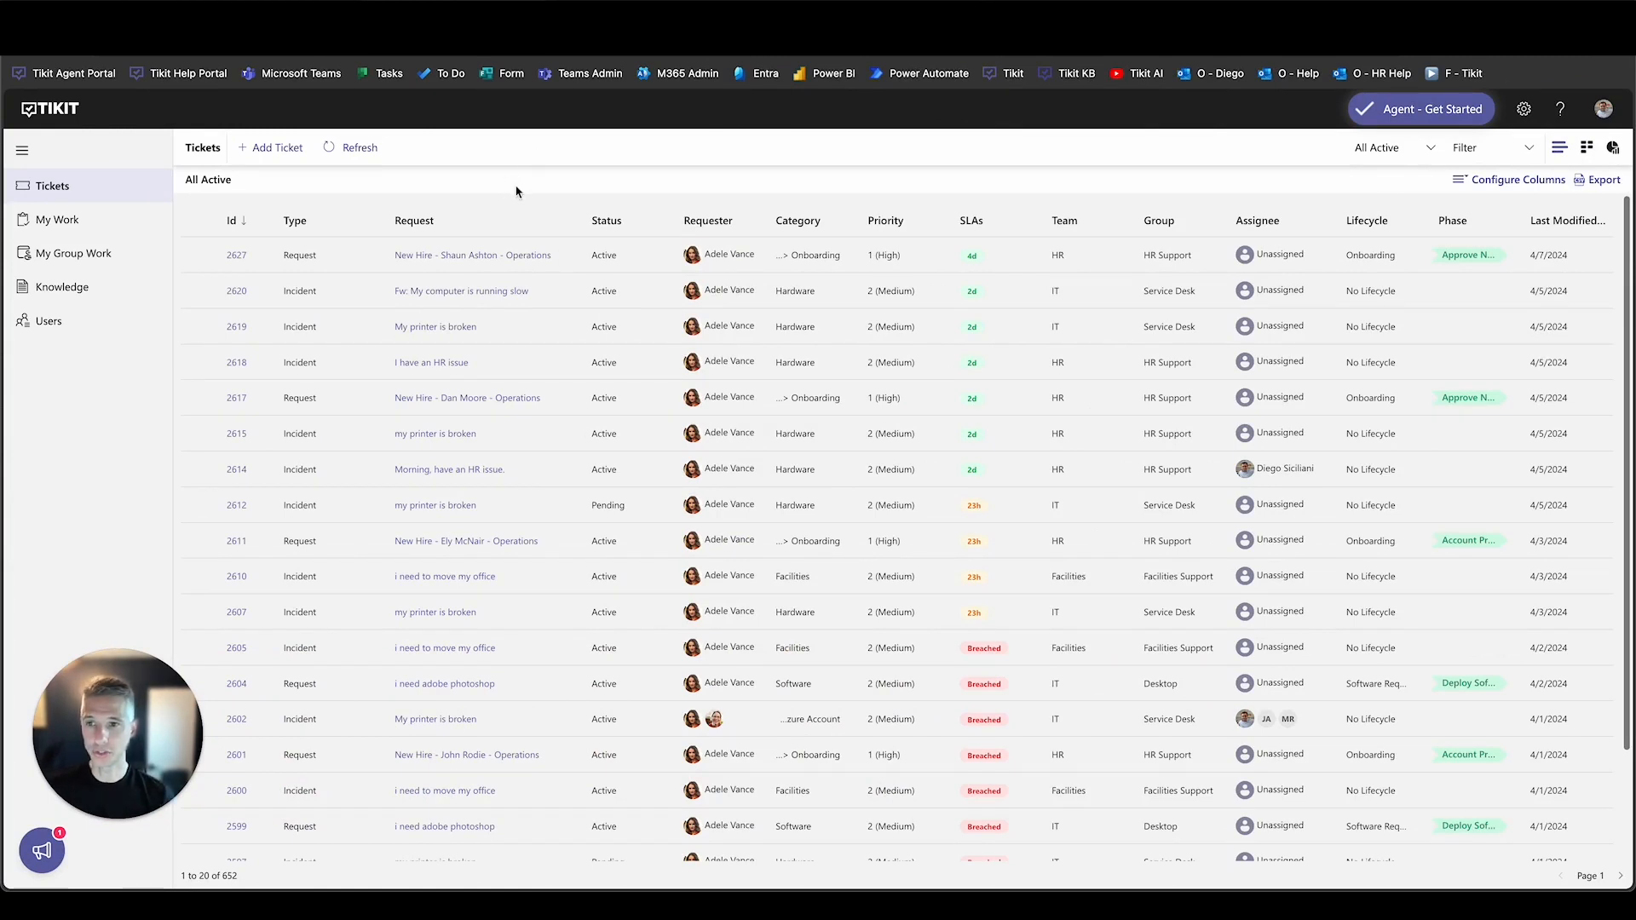
left_click(237, 259)
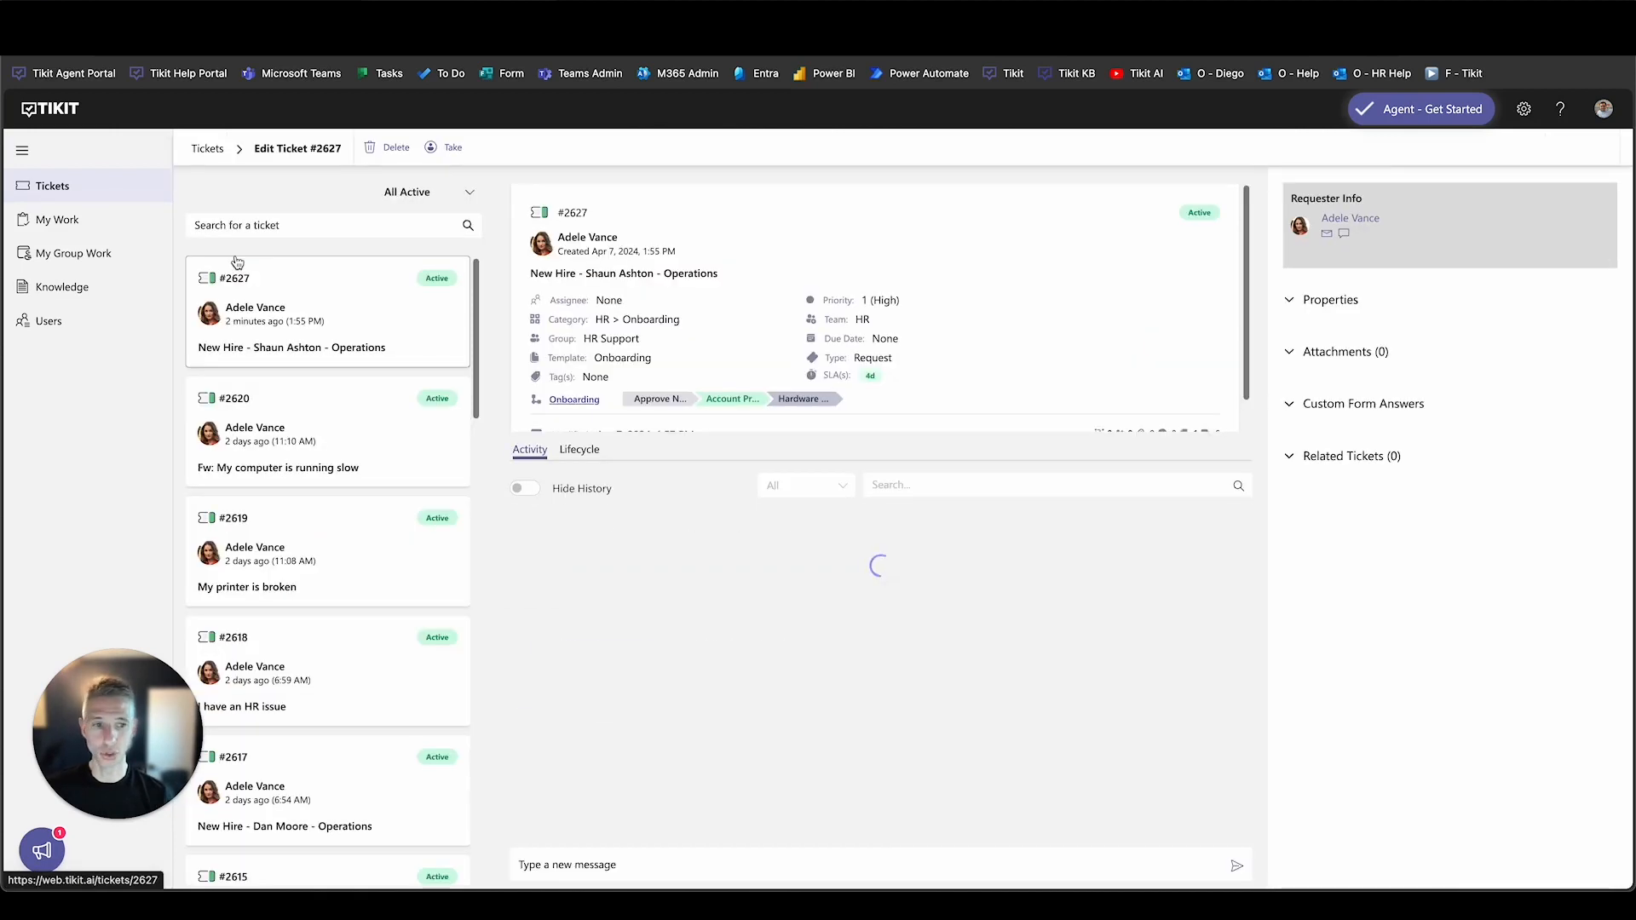
Browse the ticket's lifecycle, expanding Approve New Hire, Hardware Provisioning and Account Provisioning phases.
left_click(585, 401)
left_click(1322, 407)
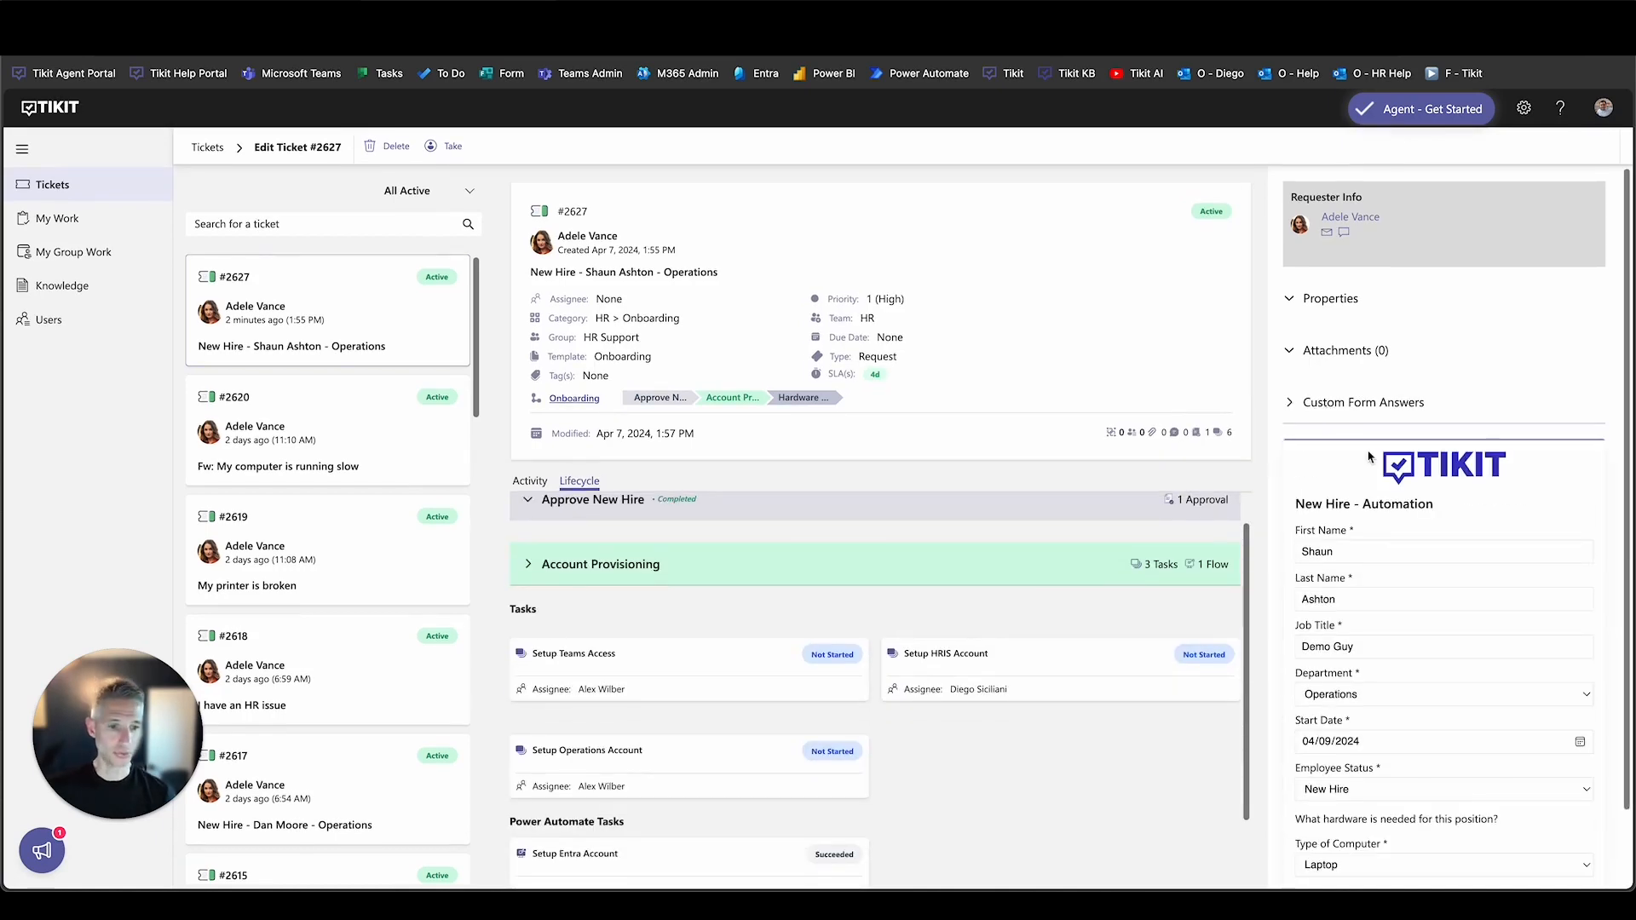
left_click(677, 399)
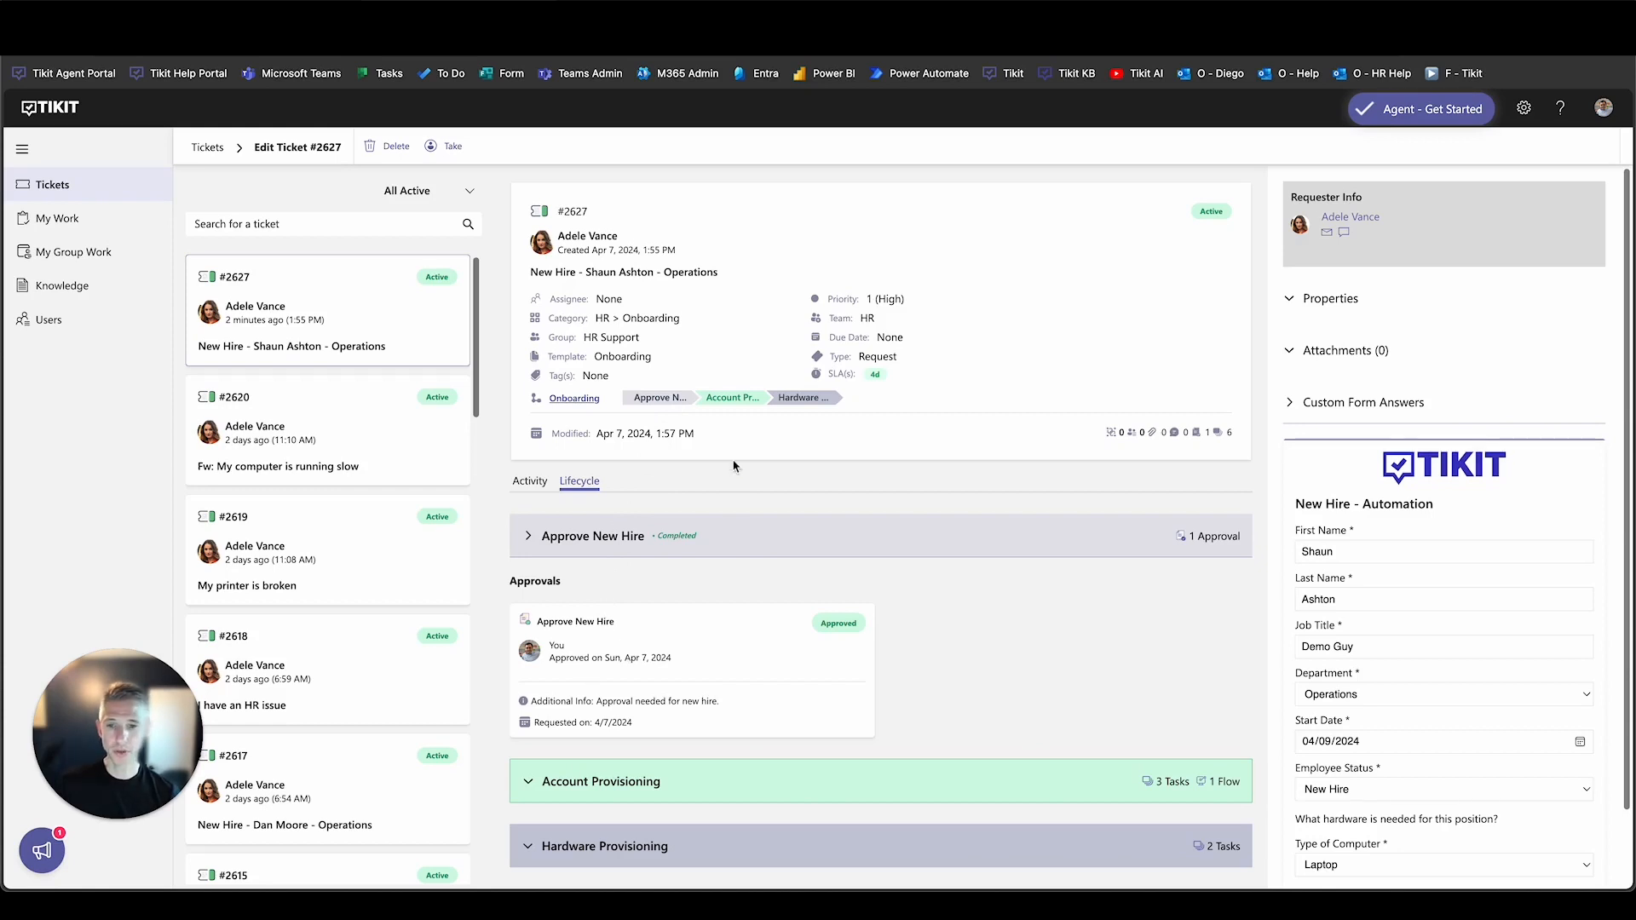
left_click(738, 401)
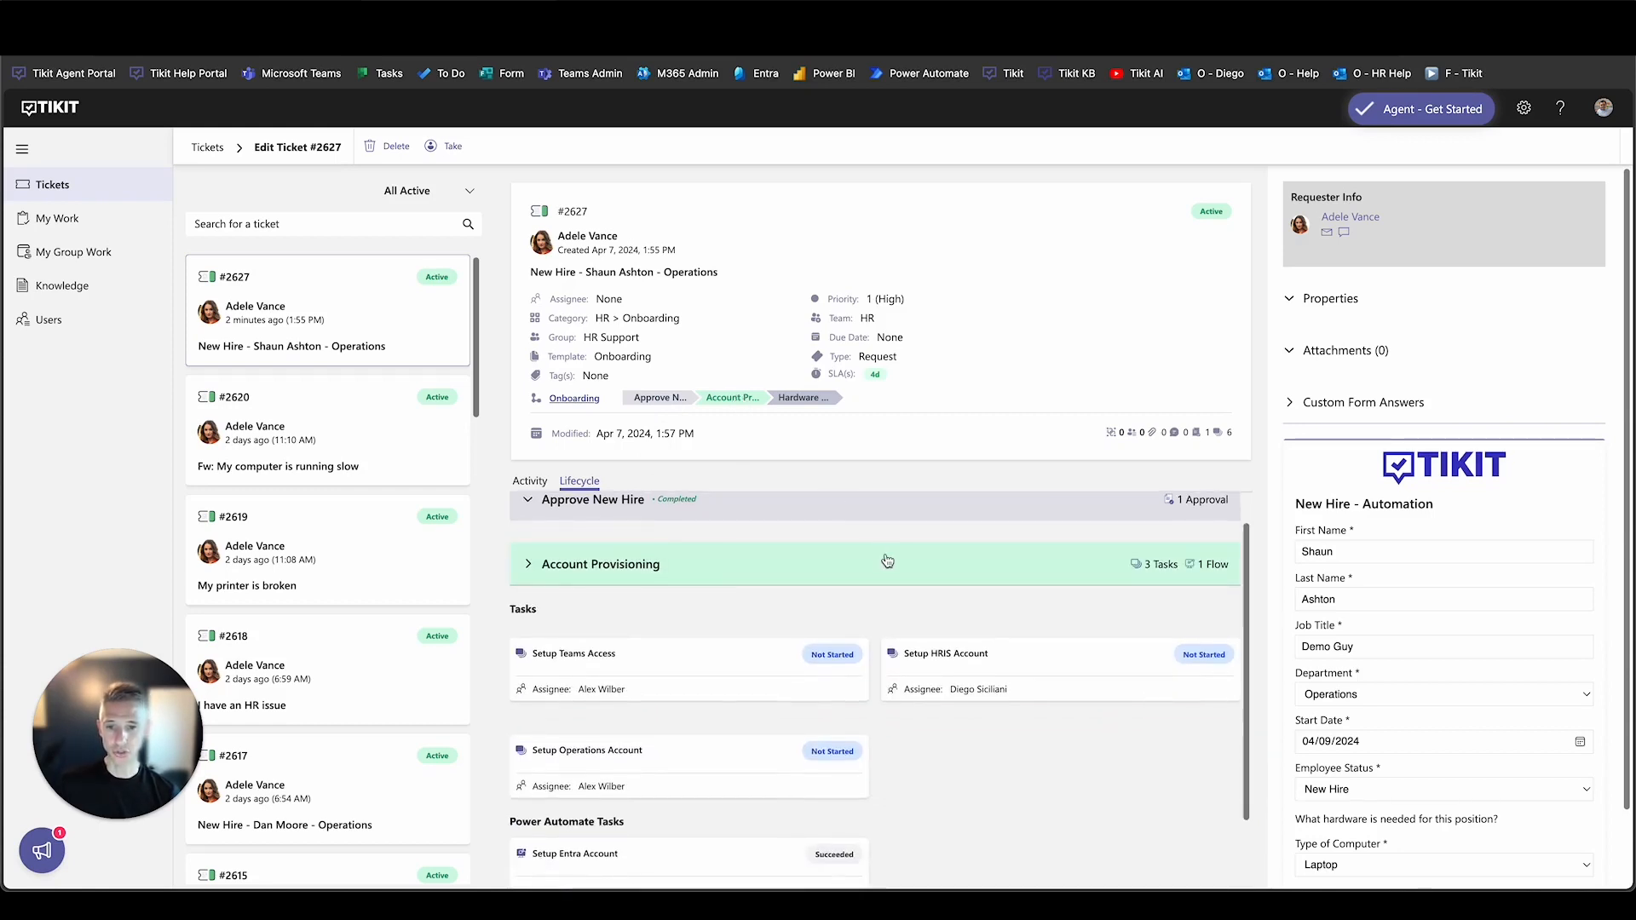
scroll(887, 561, "down", 1)
scroll(887, 561, "up", 1)
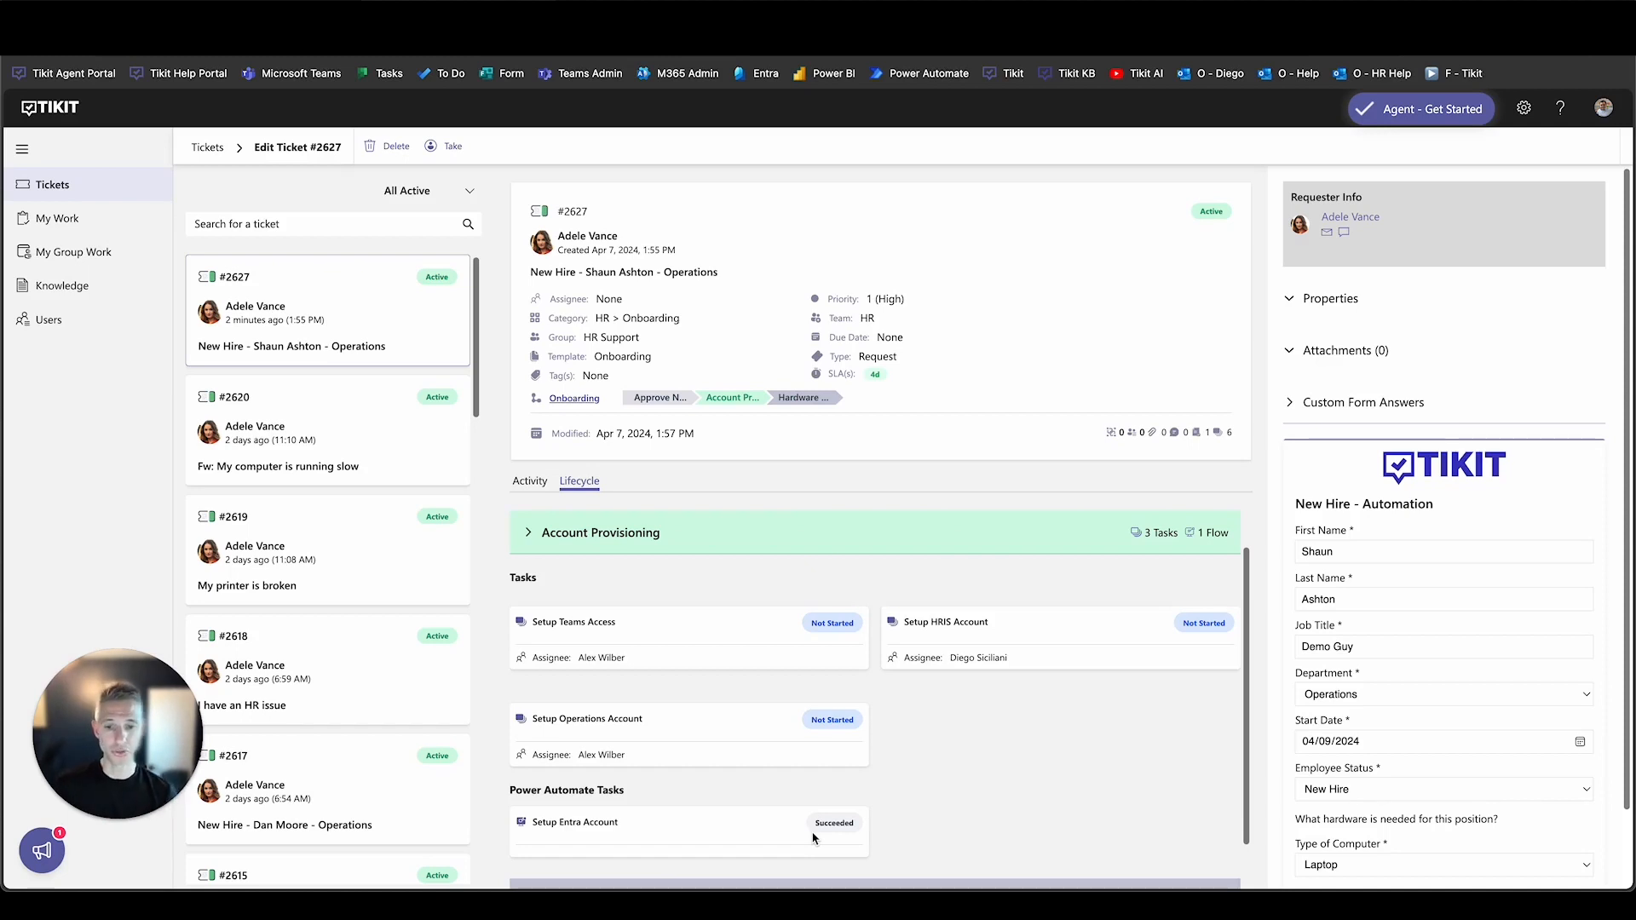
scroll(814, 840, "down", 1)
left_click(830, 407)
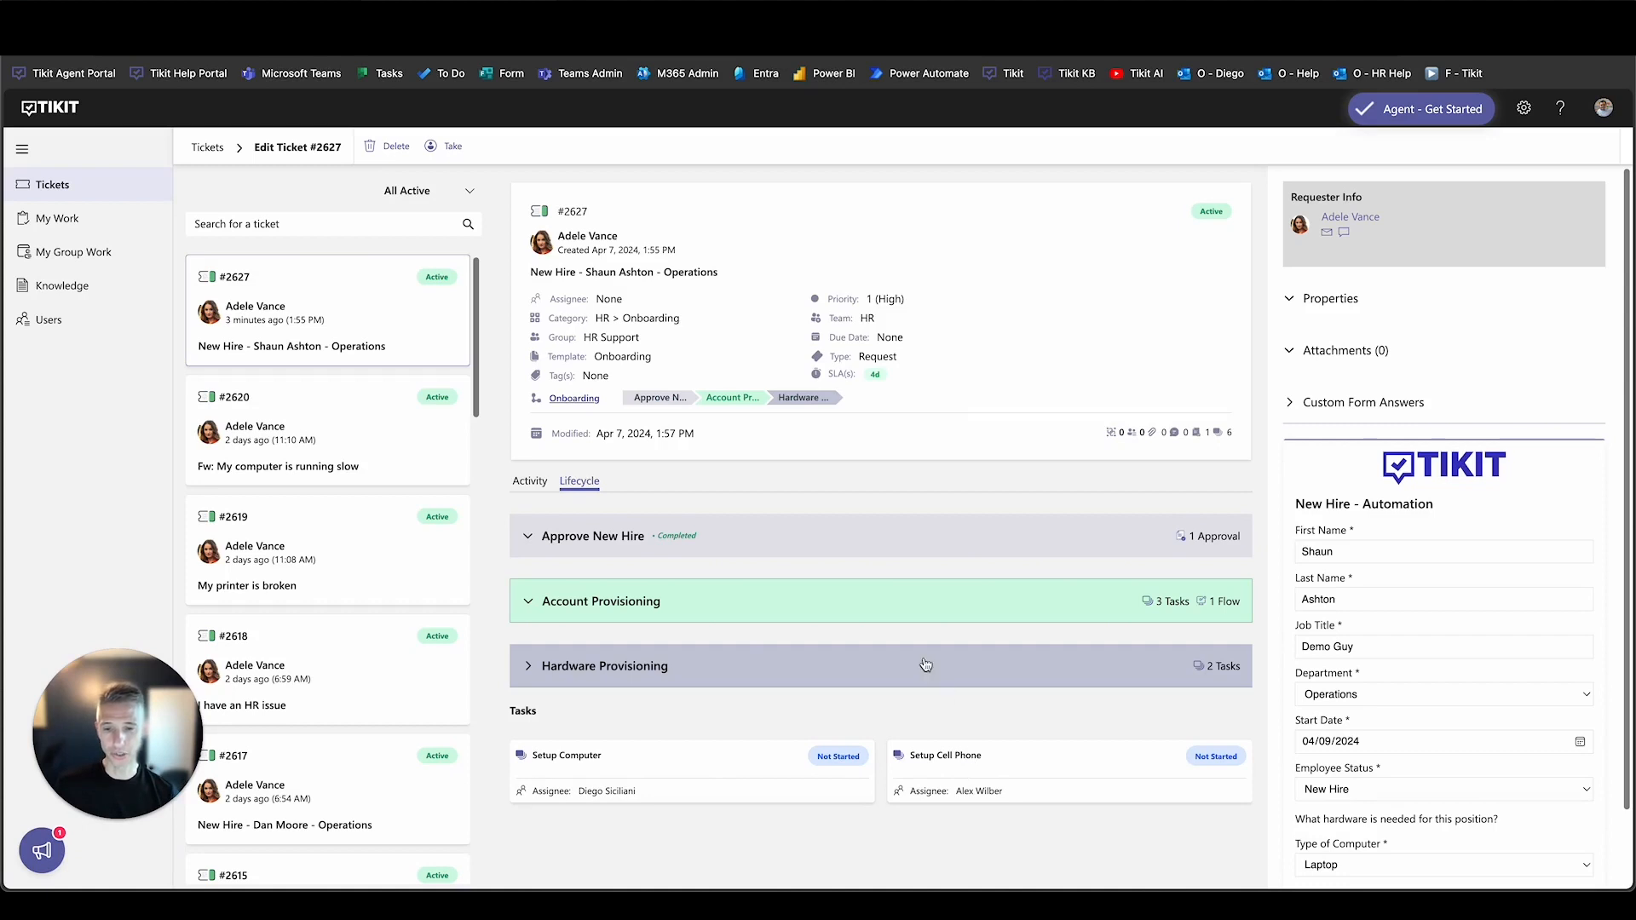
left_click(634, 599)
scroll(648, 606, "down", 1)
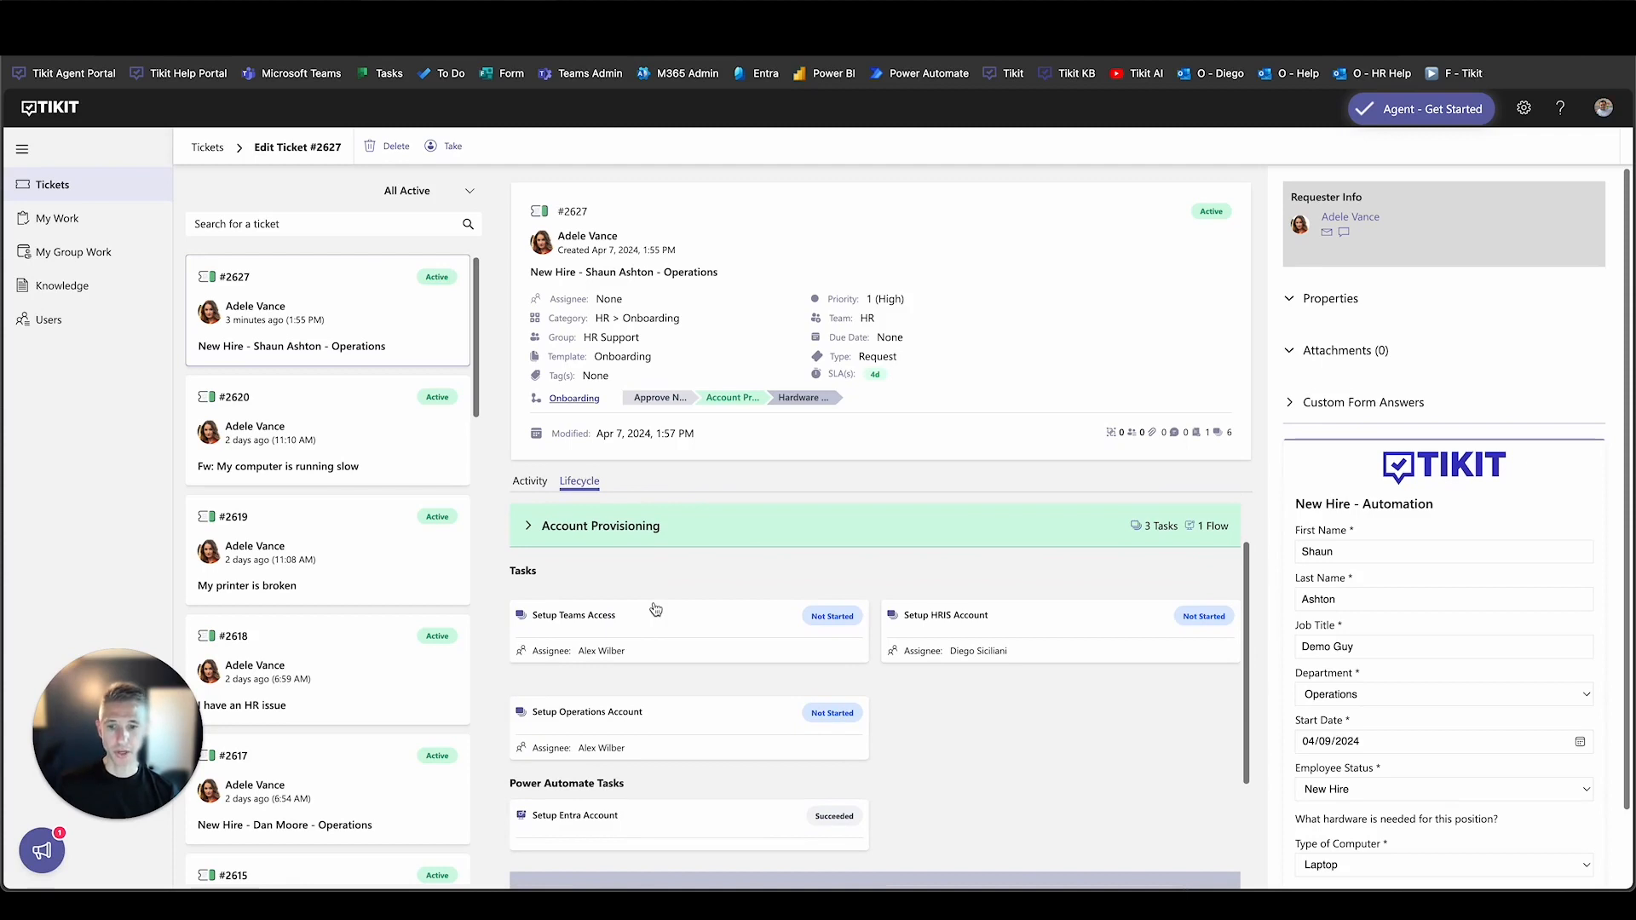
scroll(655, 609, "down", 1)
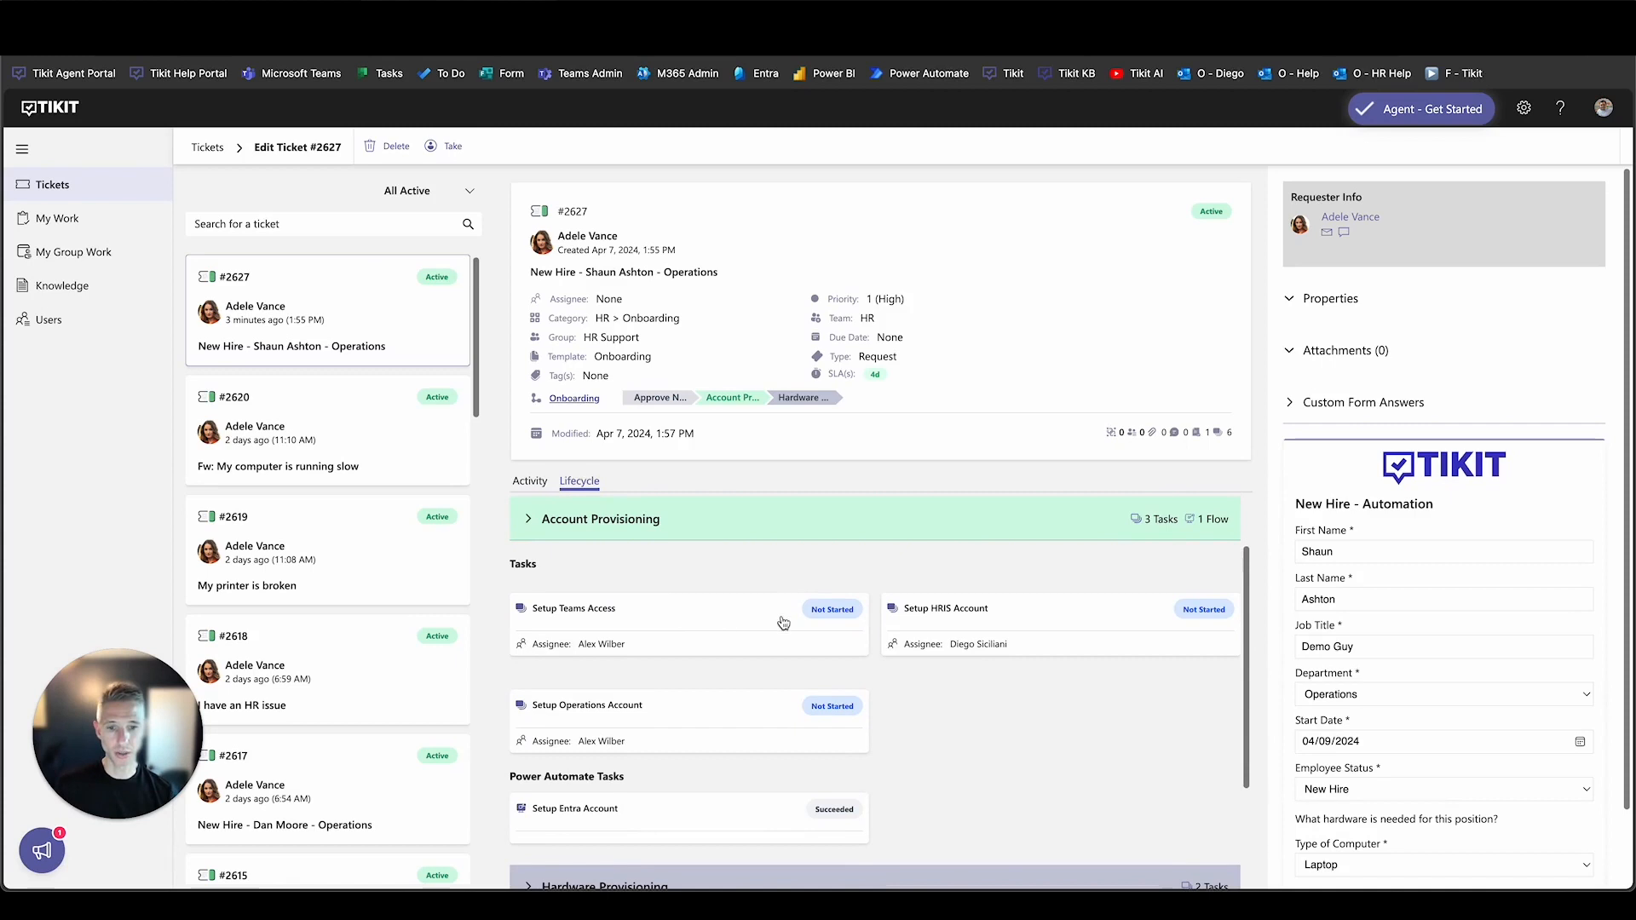
Set the Setup HRIS Account task's status to Completed and save it.
left_click(988, 632)
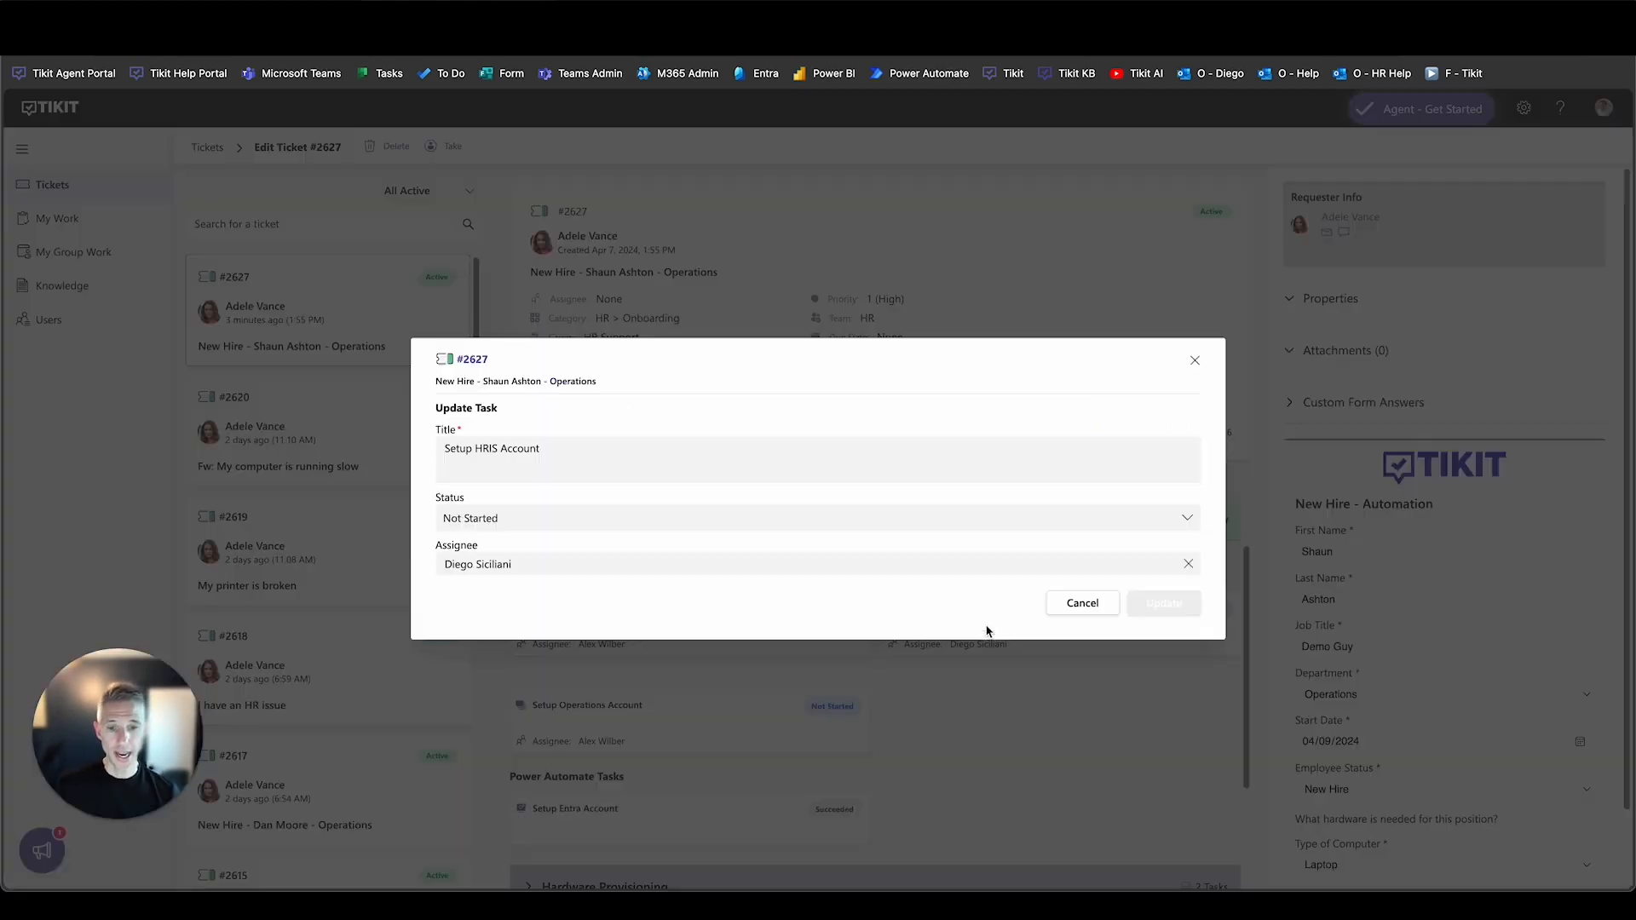
left_click(605, 518)
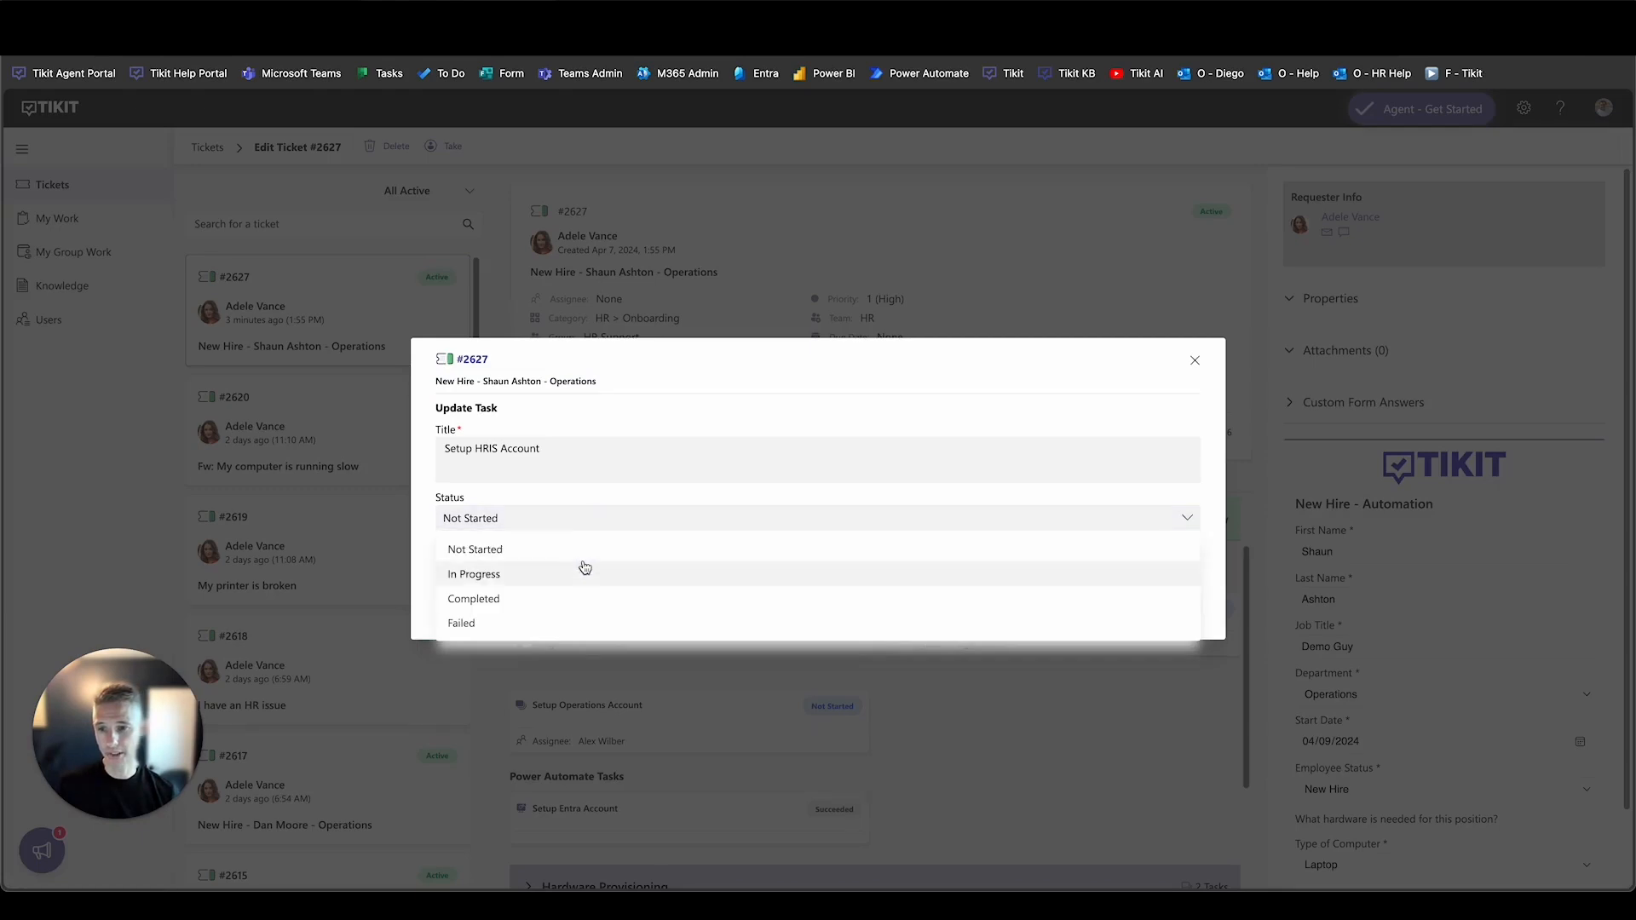
left_click(569, 599)
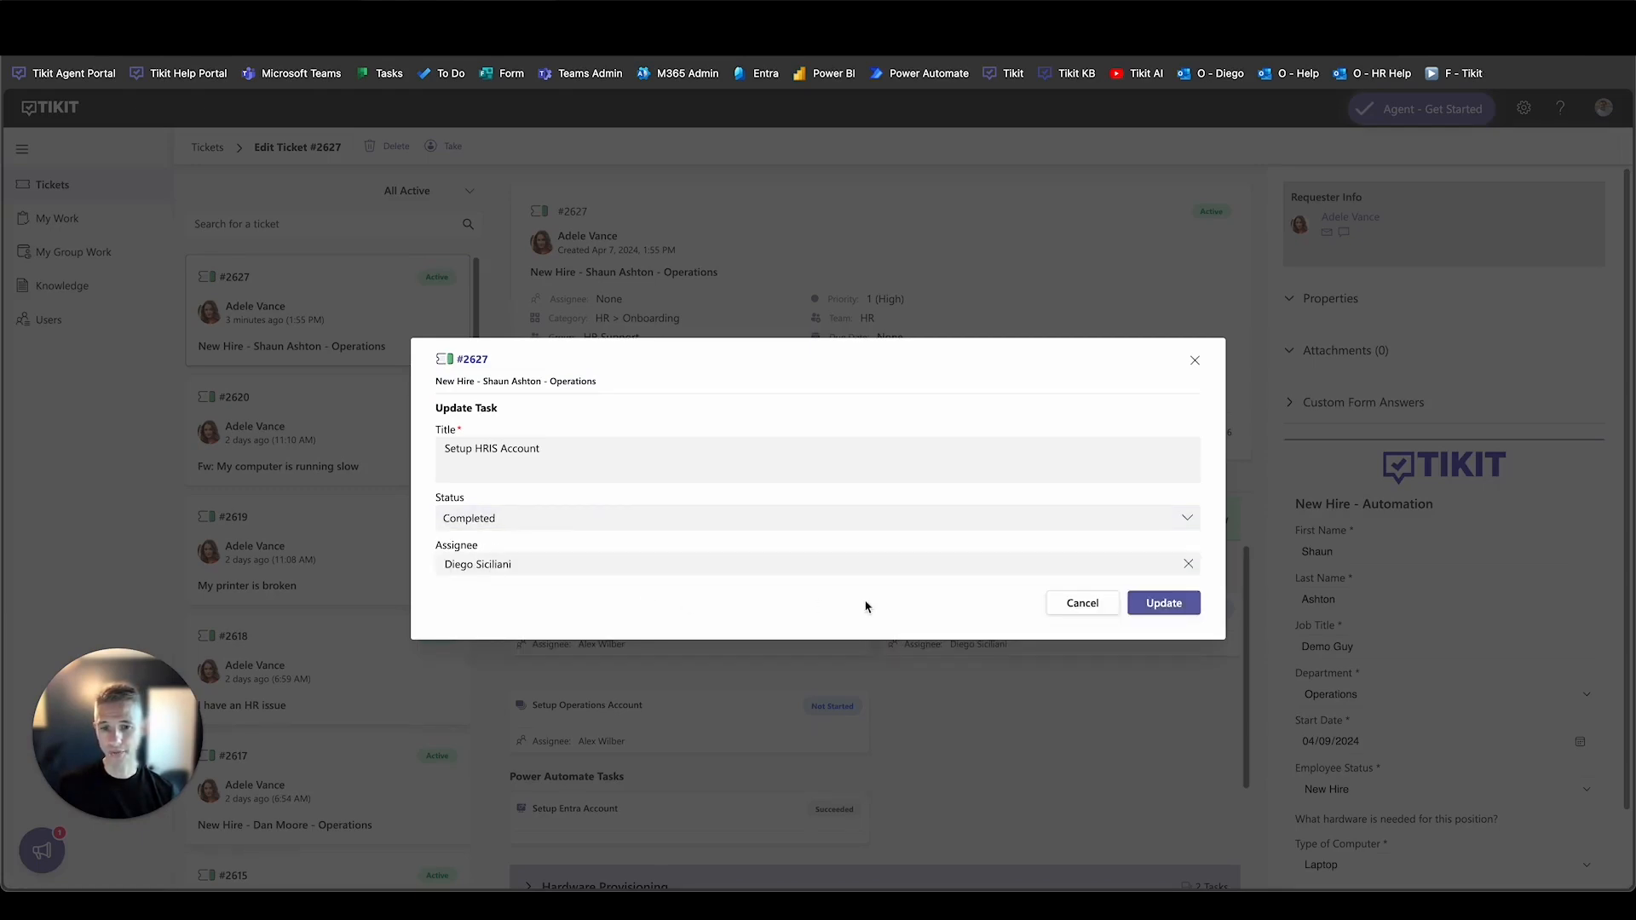
left_click(1169, 603)
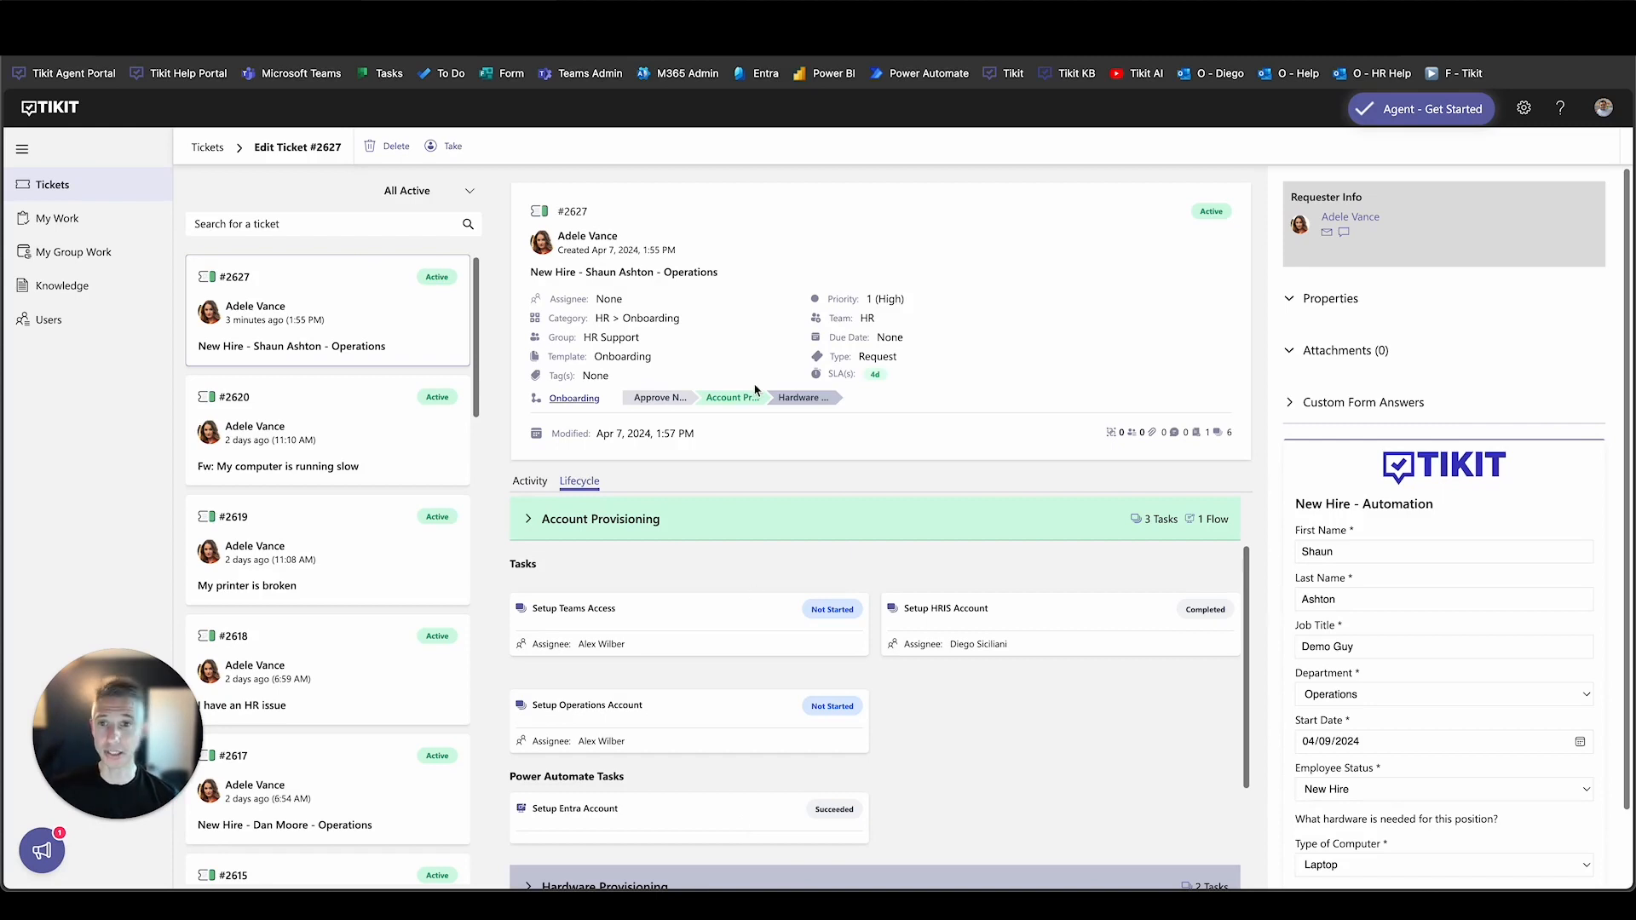
Open Identity > Users > All users in Entra and scroll through the 52 listed users.
left_click(528, 36)
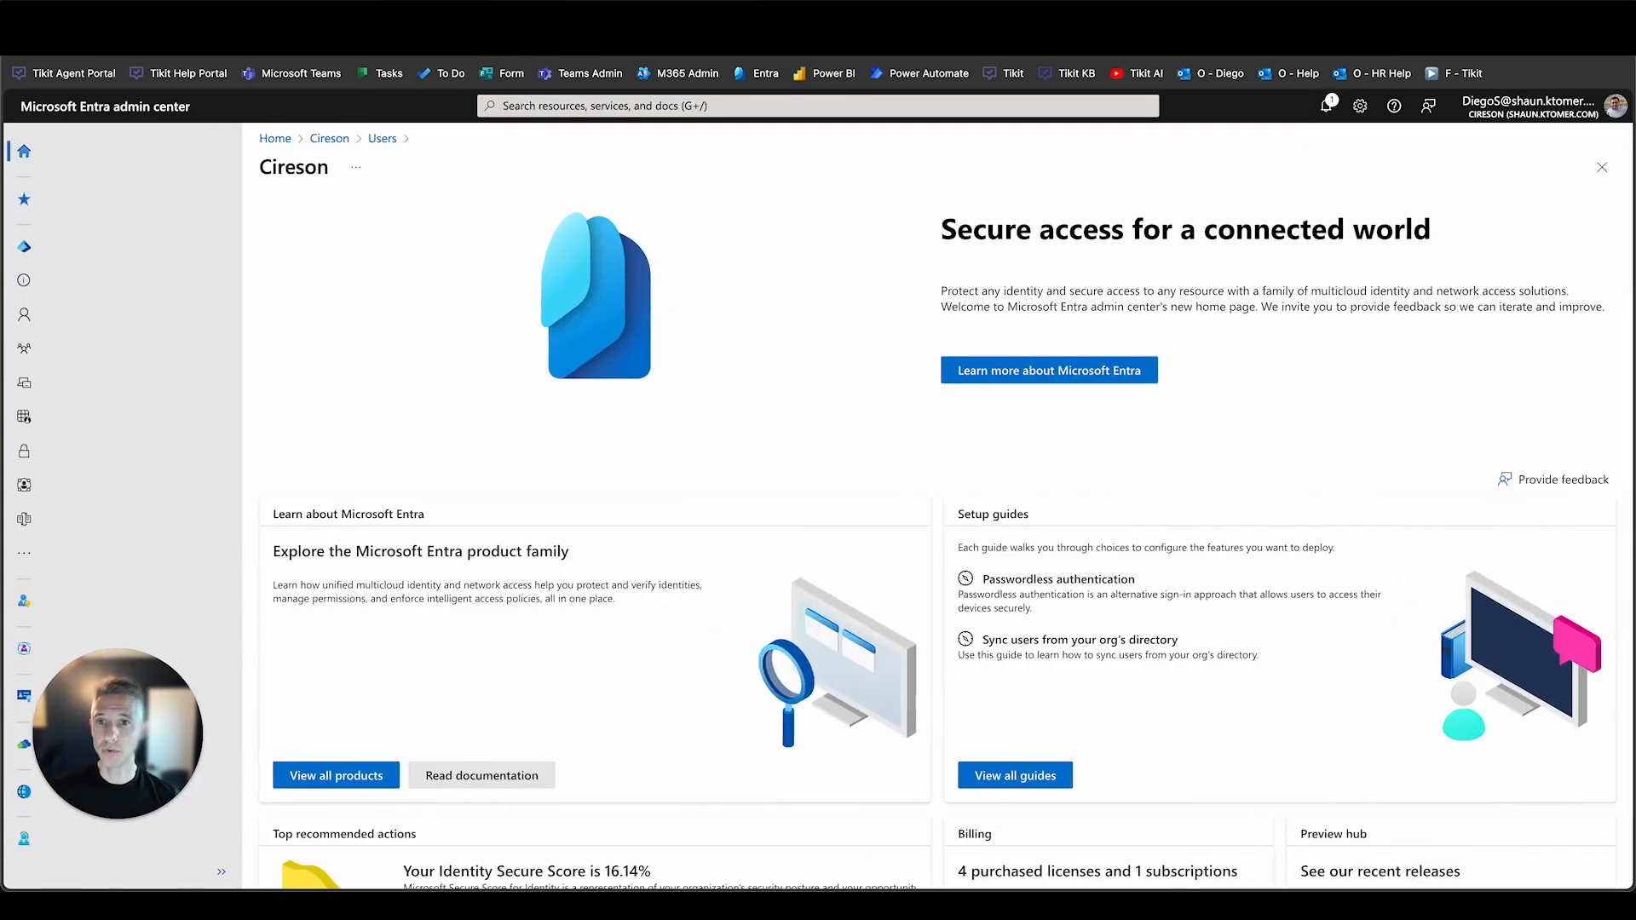
left_click(133, 317)
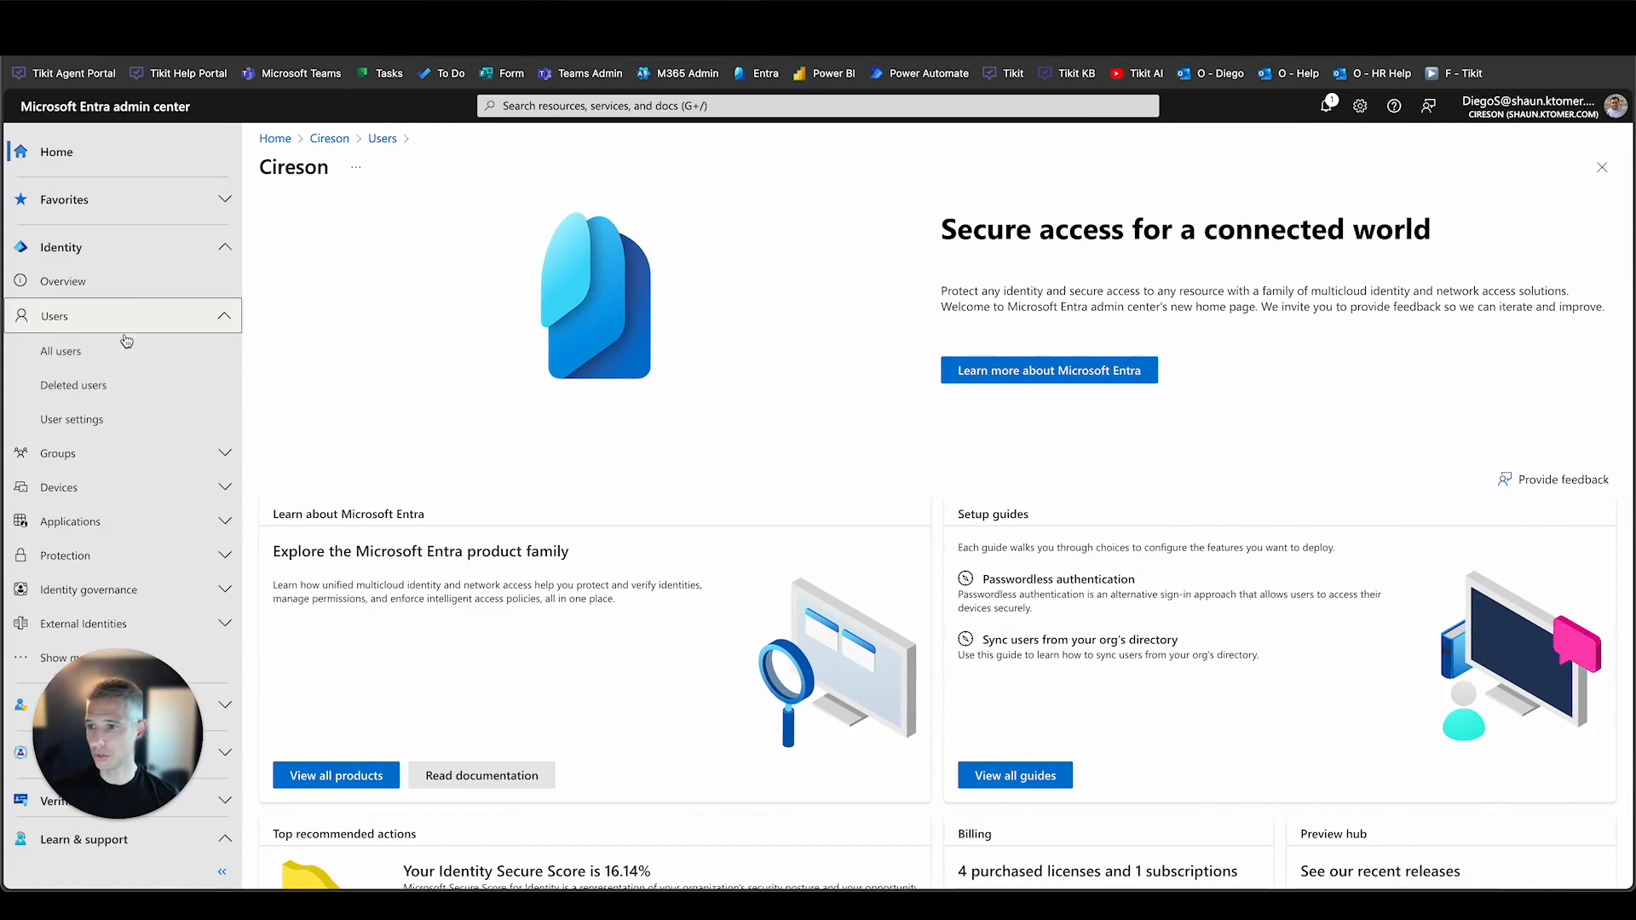
left_click(123, 356)
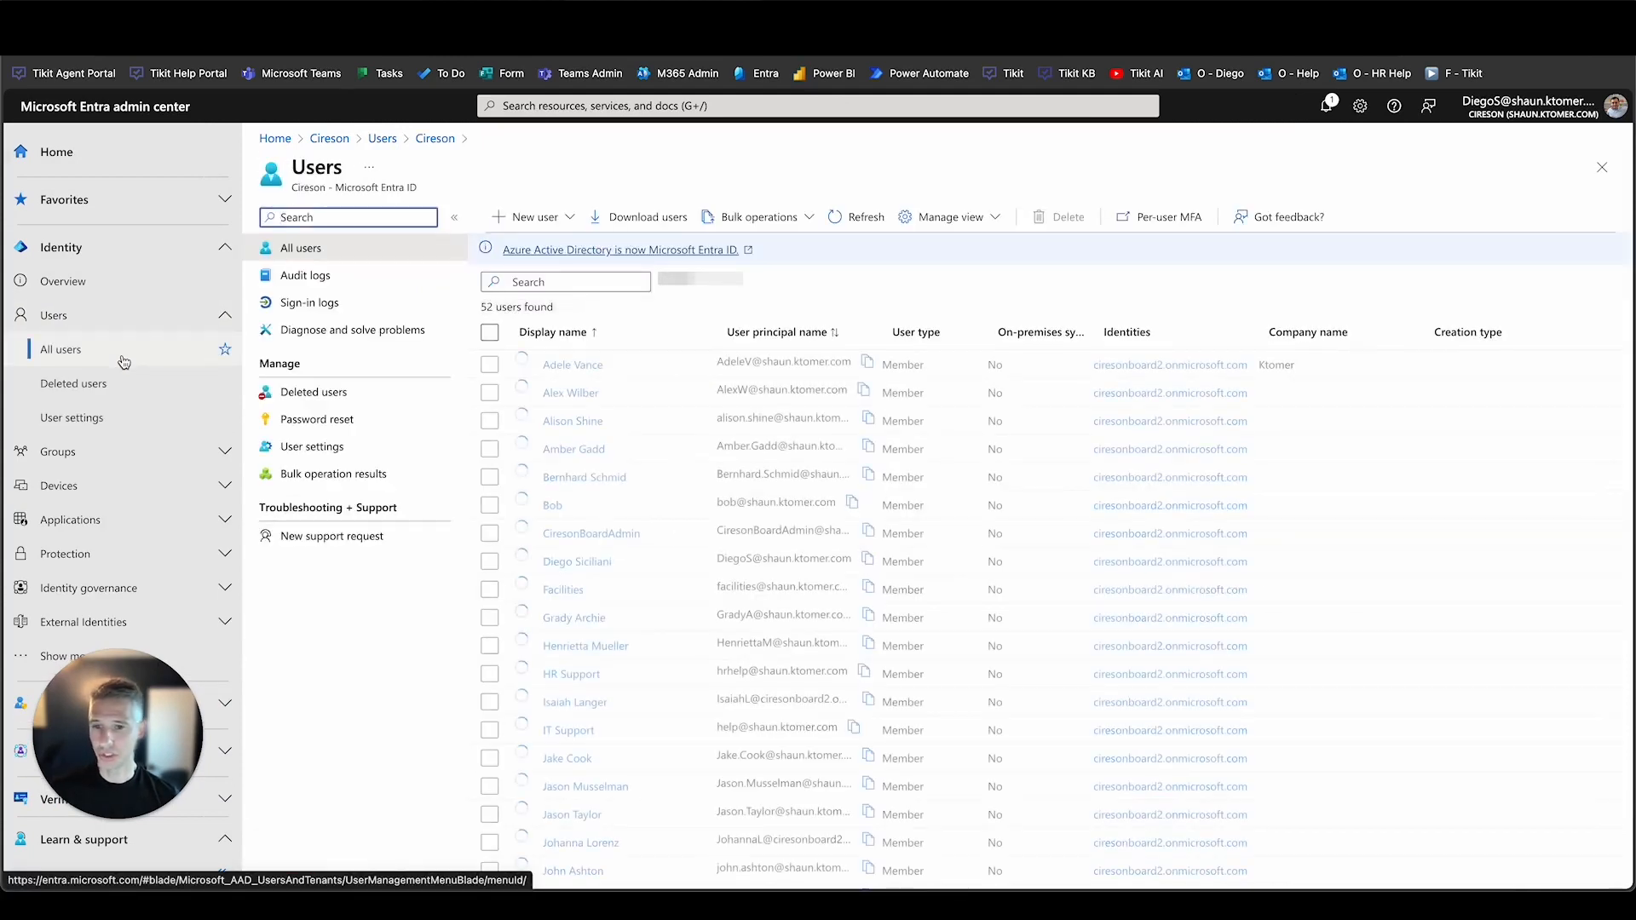
scroll(600, 501, "down", 10)
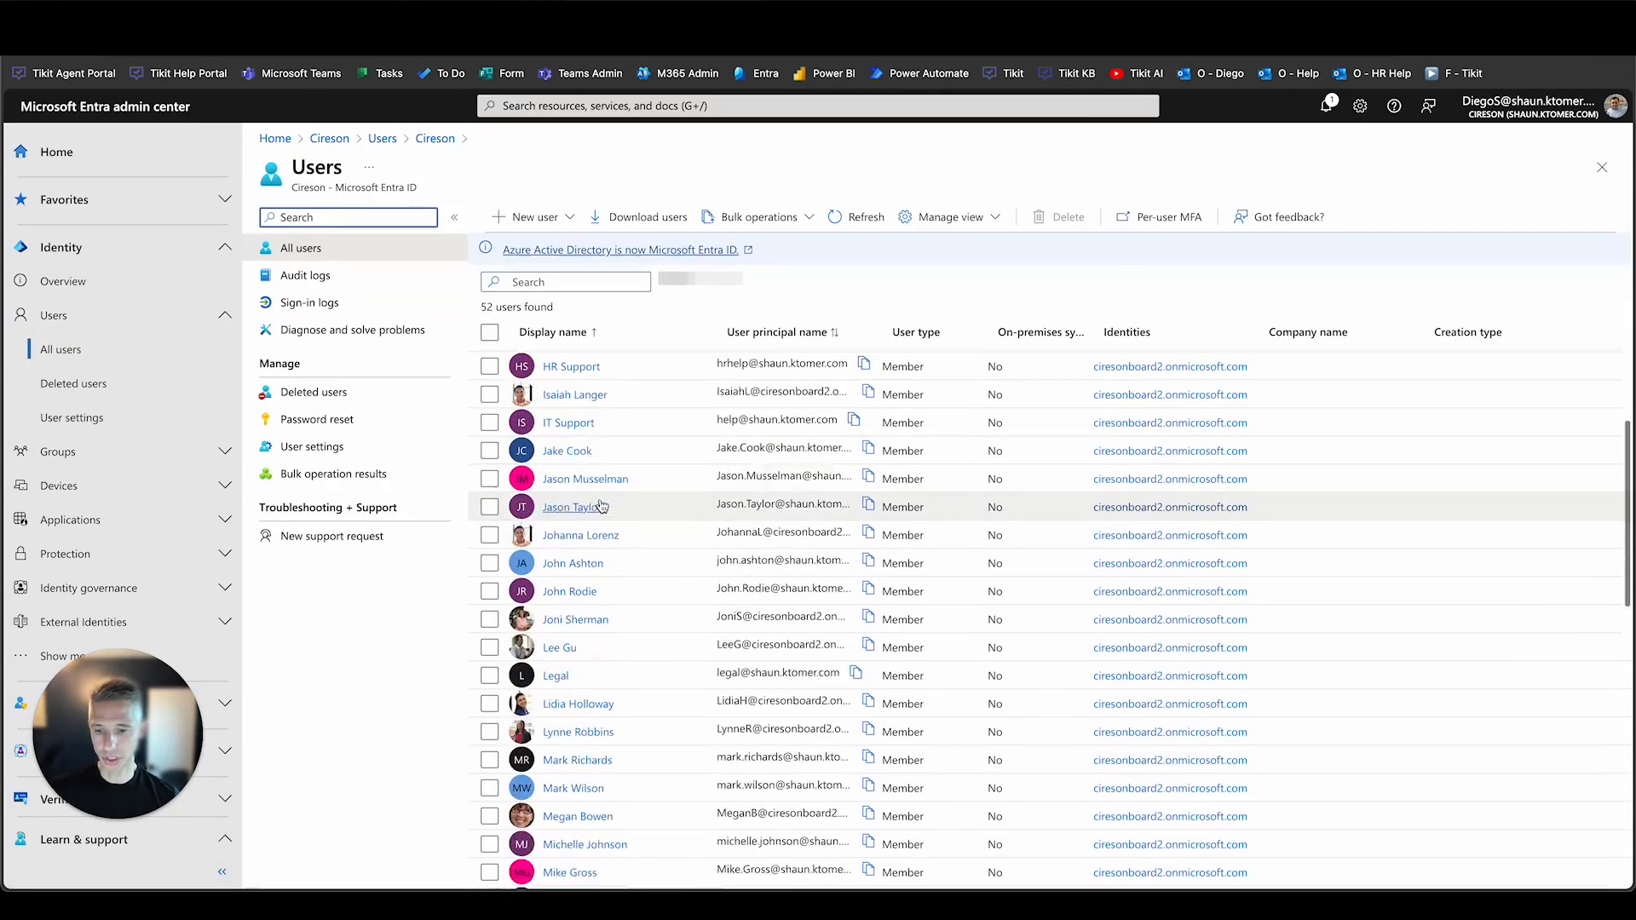
scroll(600, 500, "down", 1)
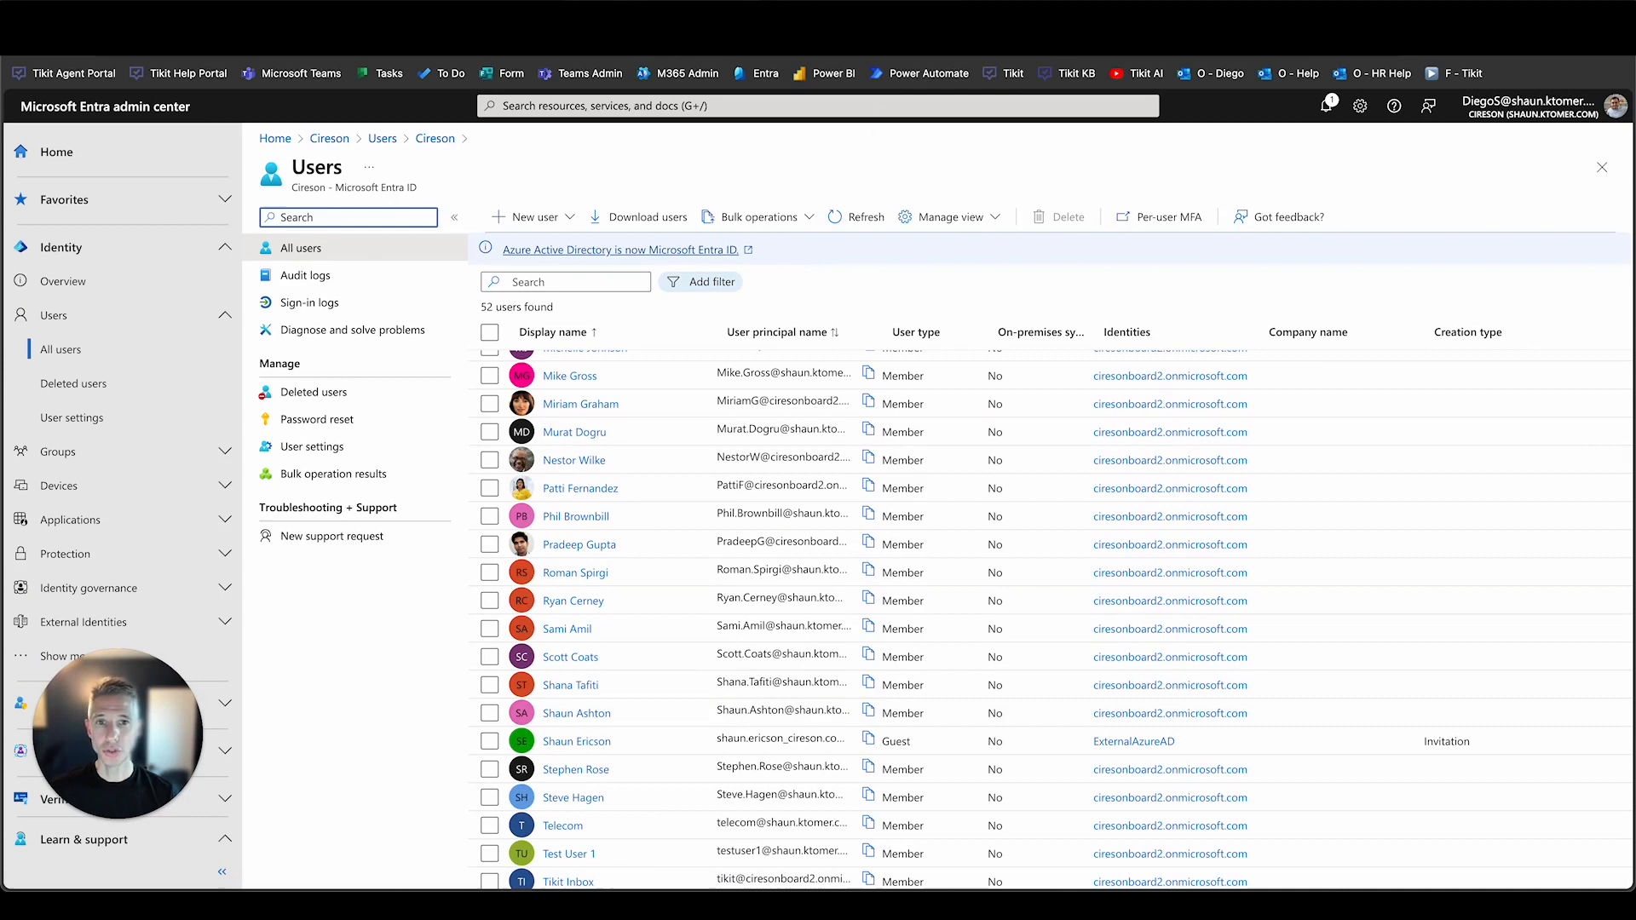
left_click(856, 40)
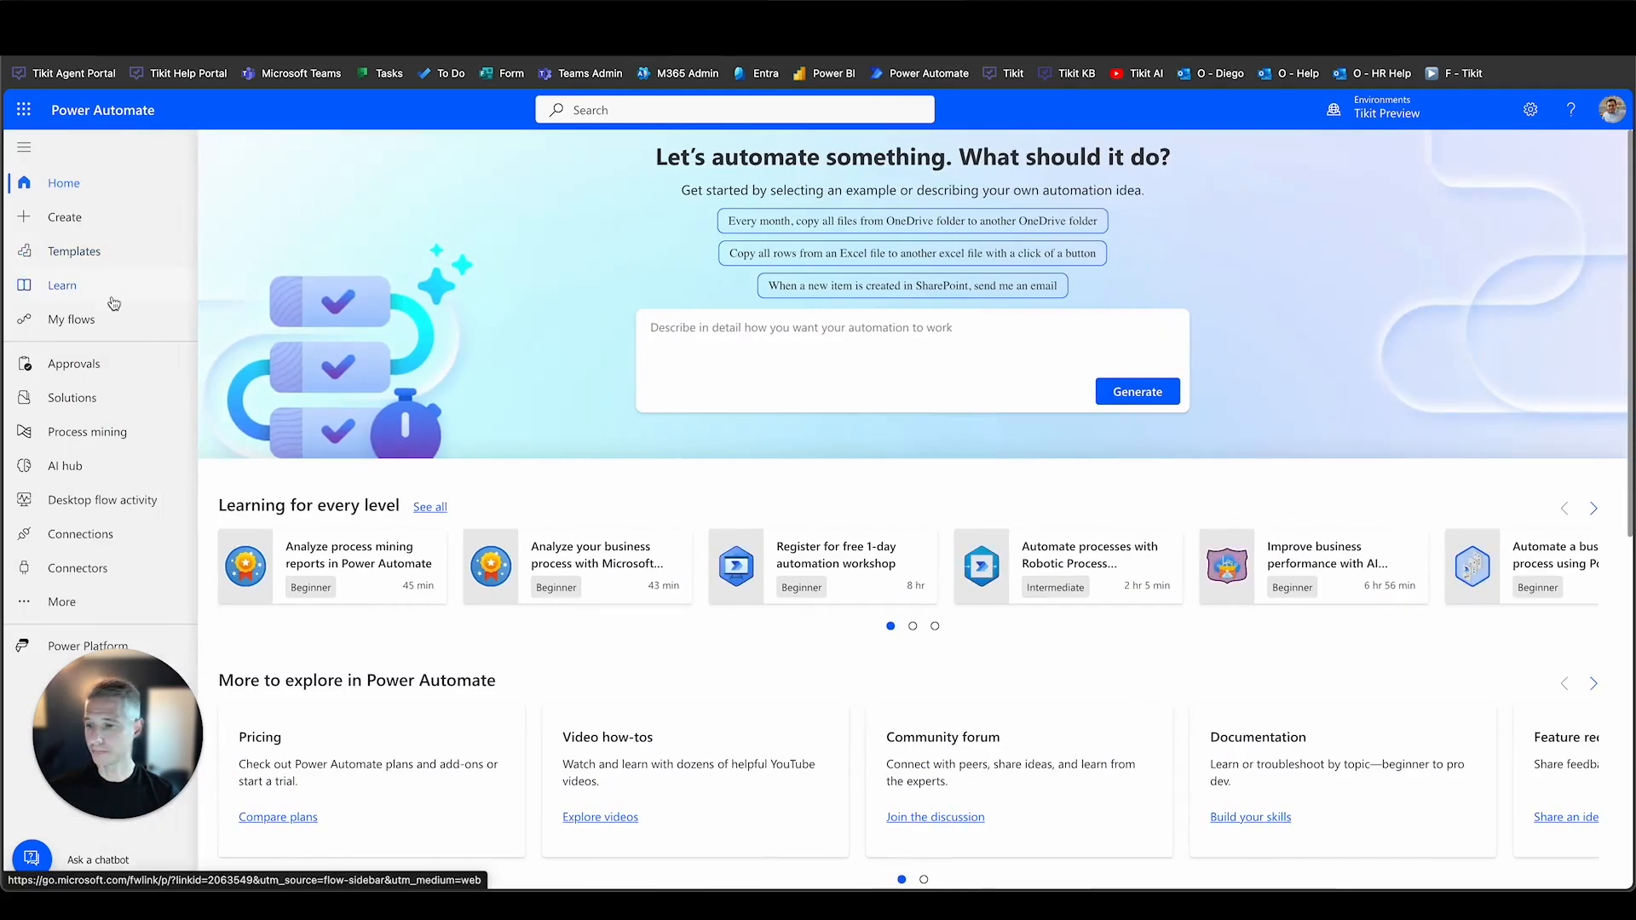
Review the Tikit connector's triggers via a 'tiki' connector search, then list My flows.
left_click_drag(97, 746, 1029, 744)
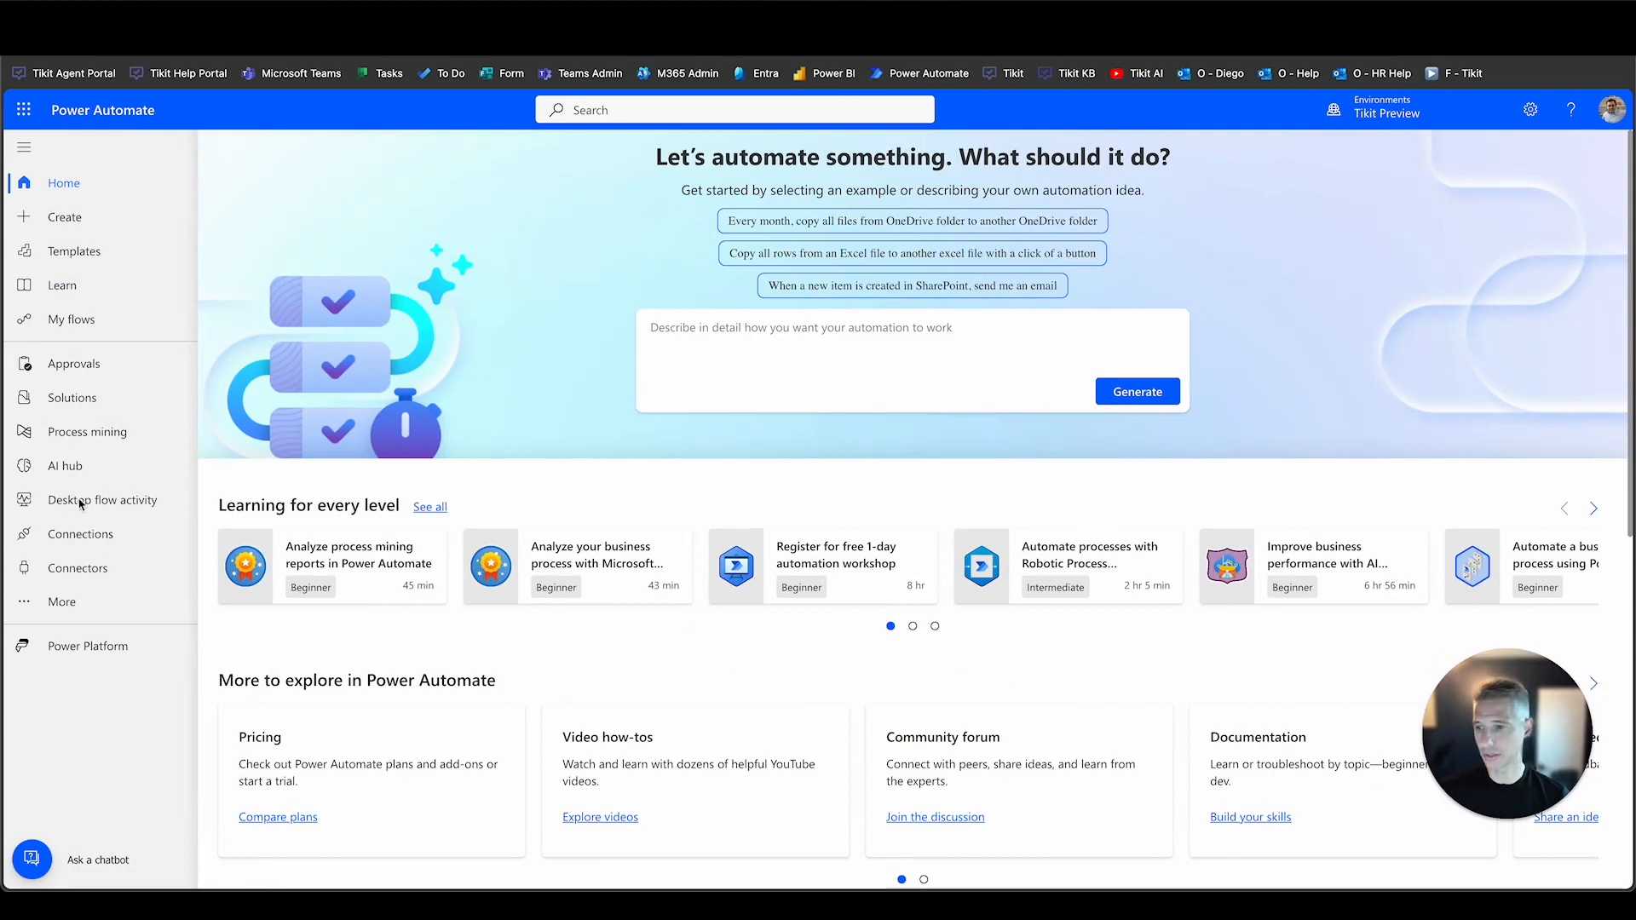
left_click(98, 568)
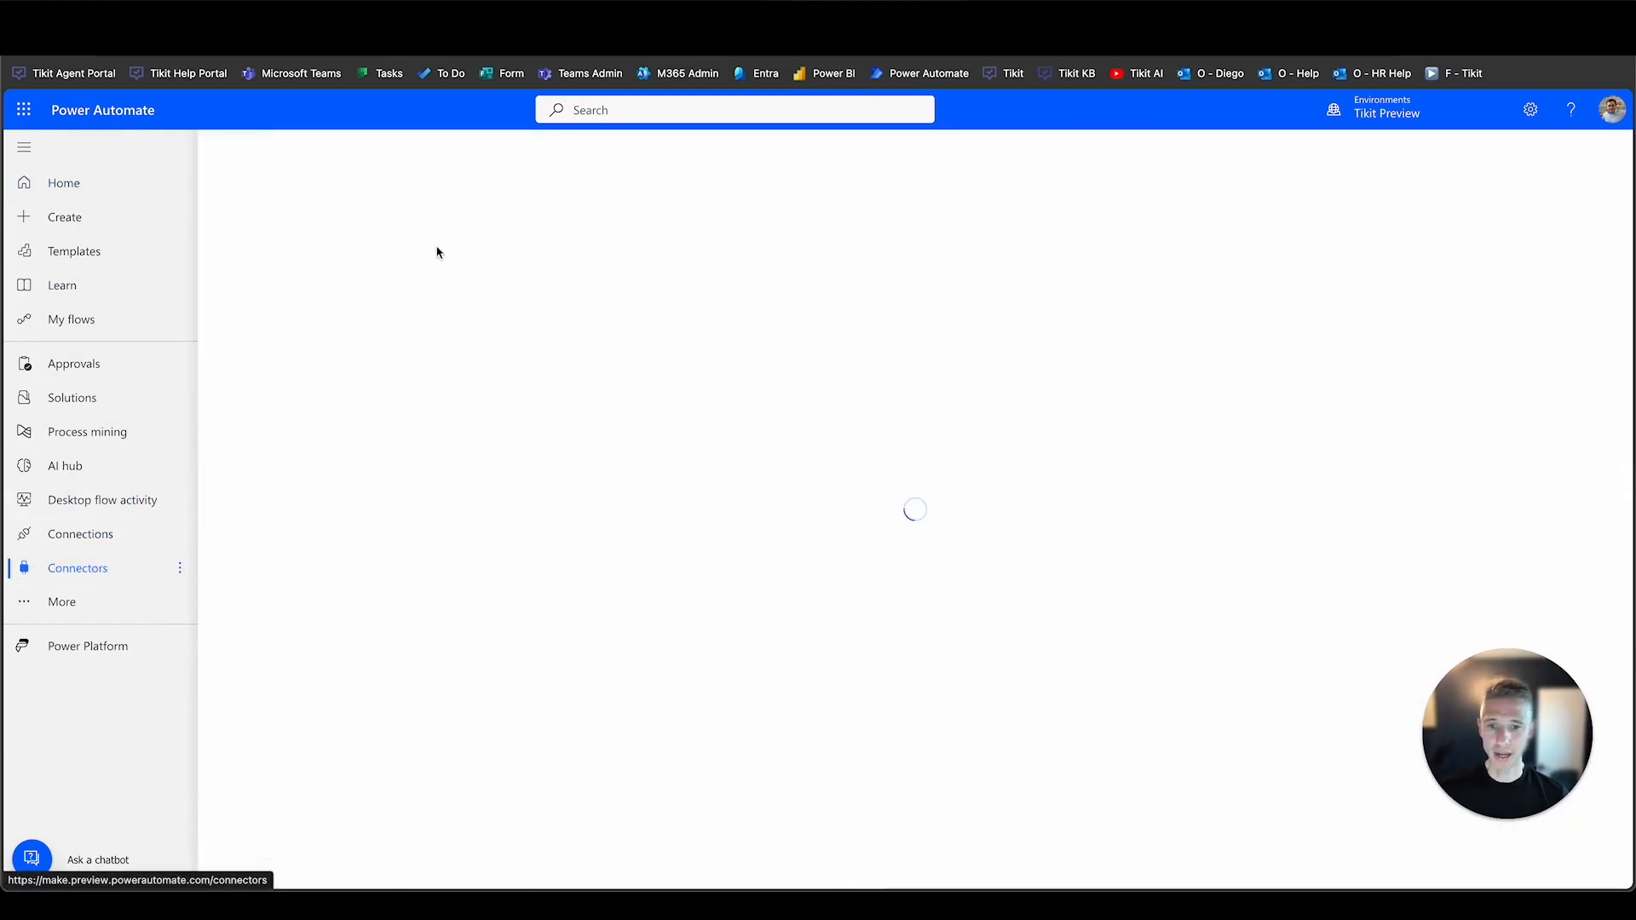
left_click(512, 173)
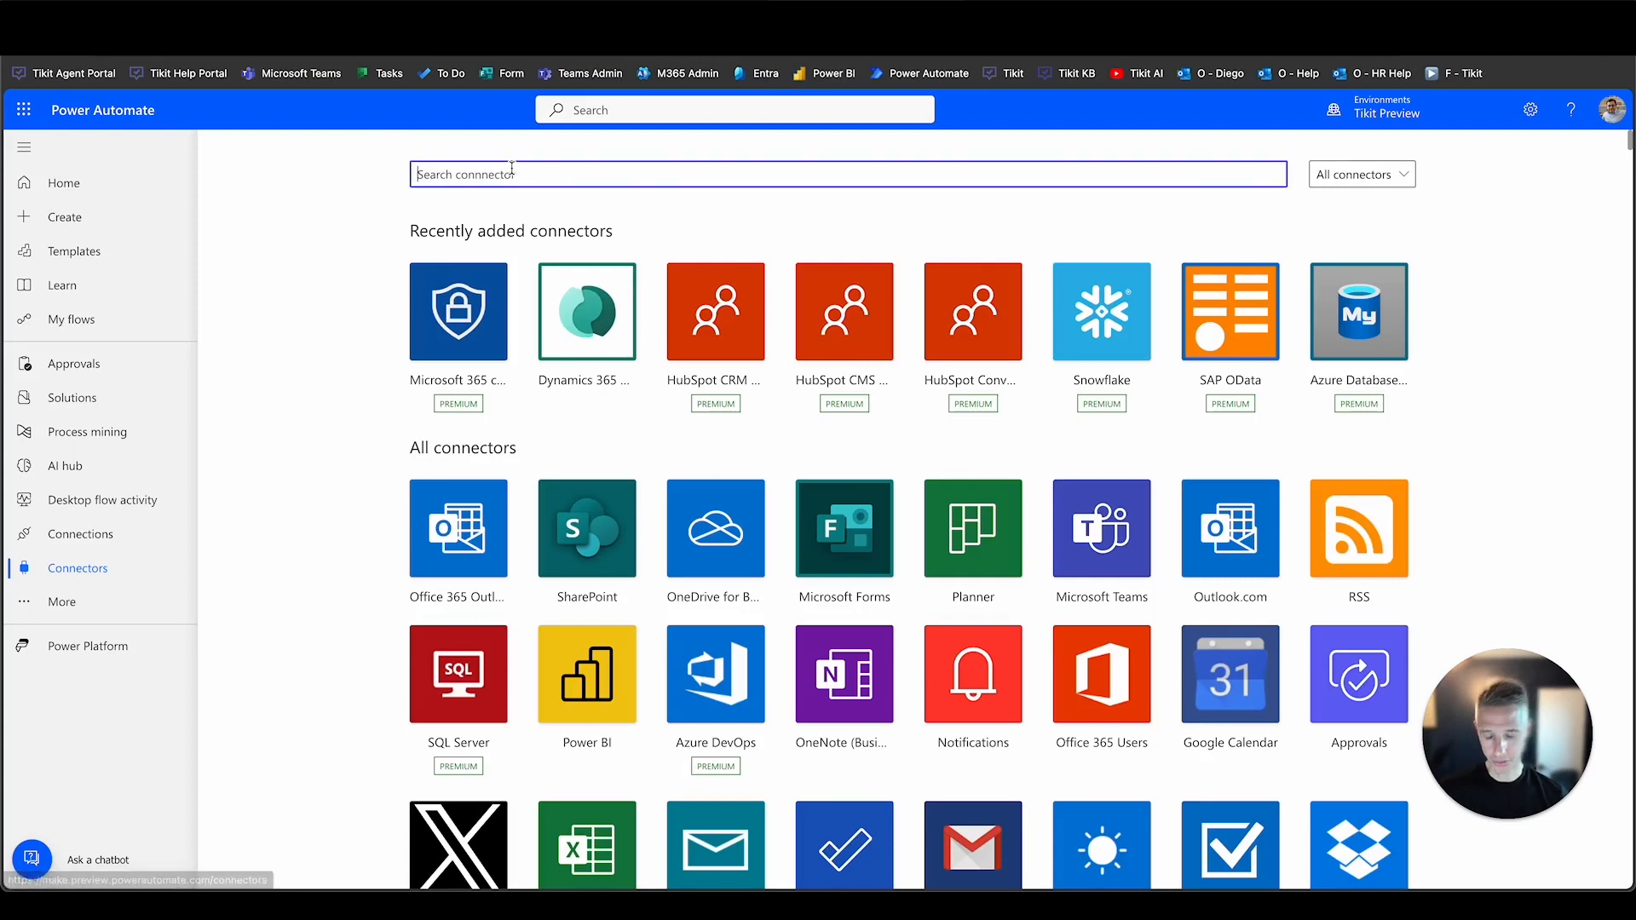
type("tikit")
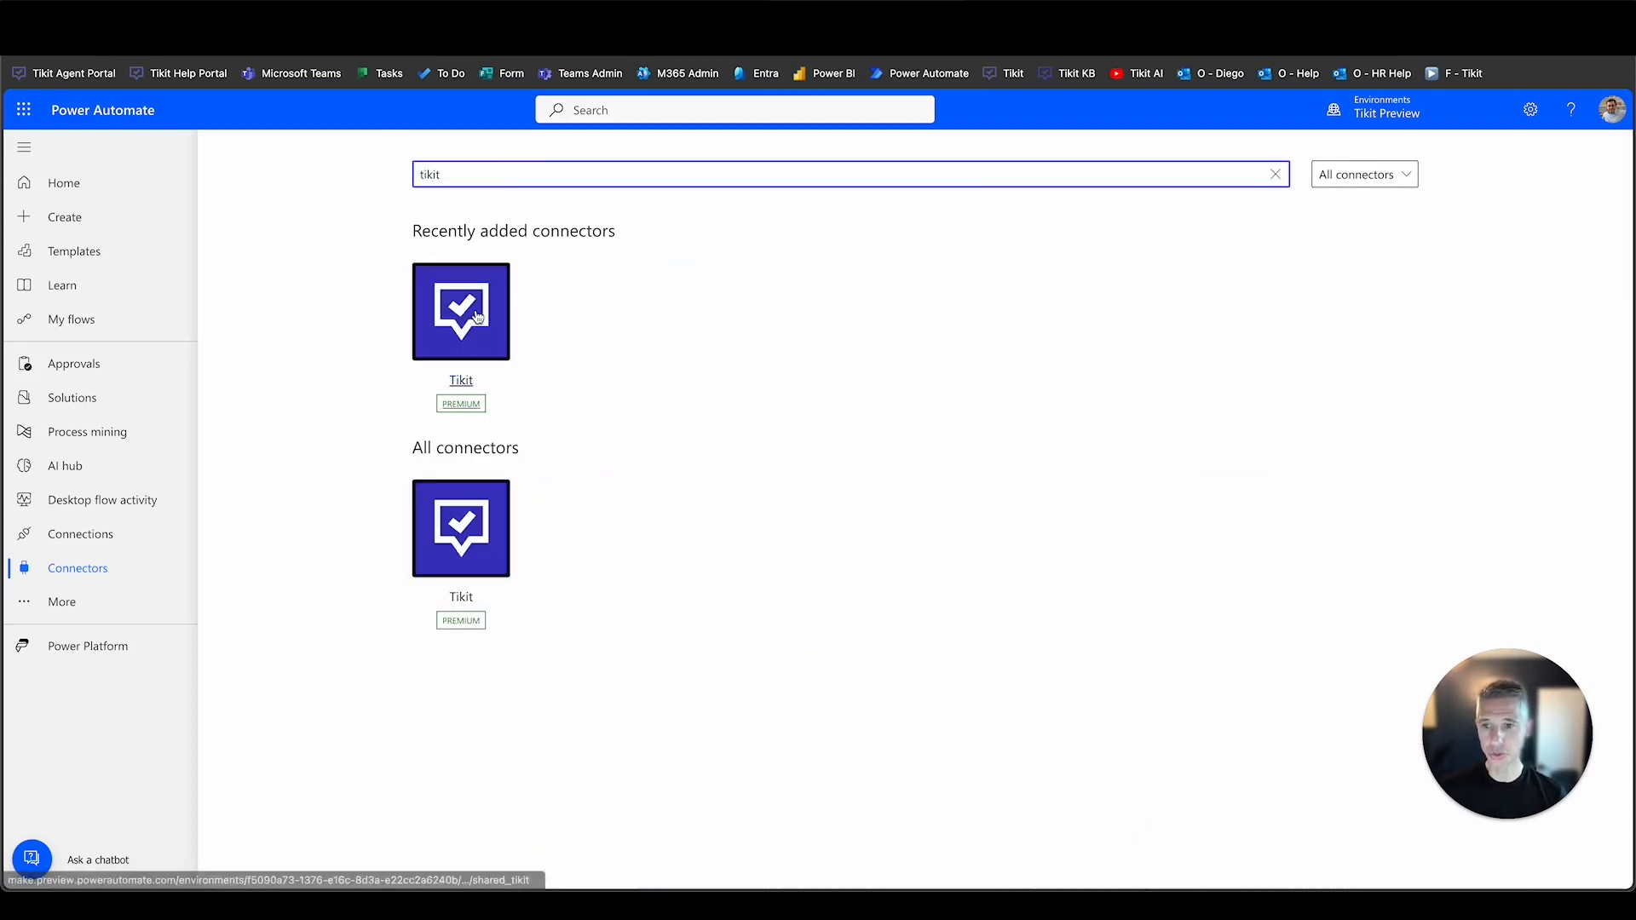
left_click(476, 316)
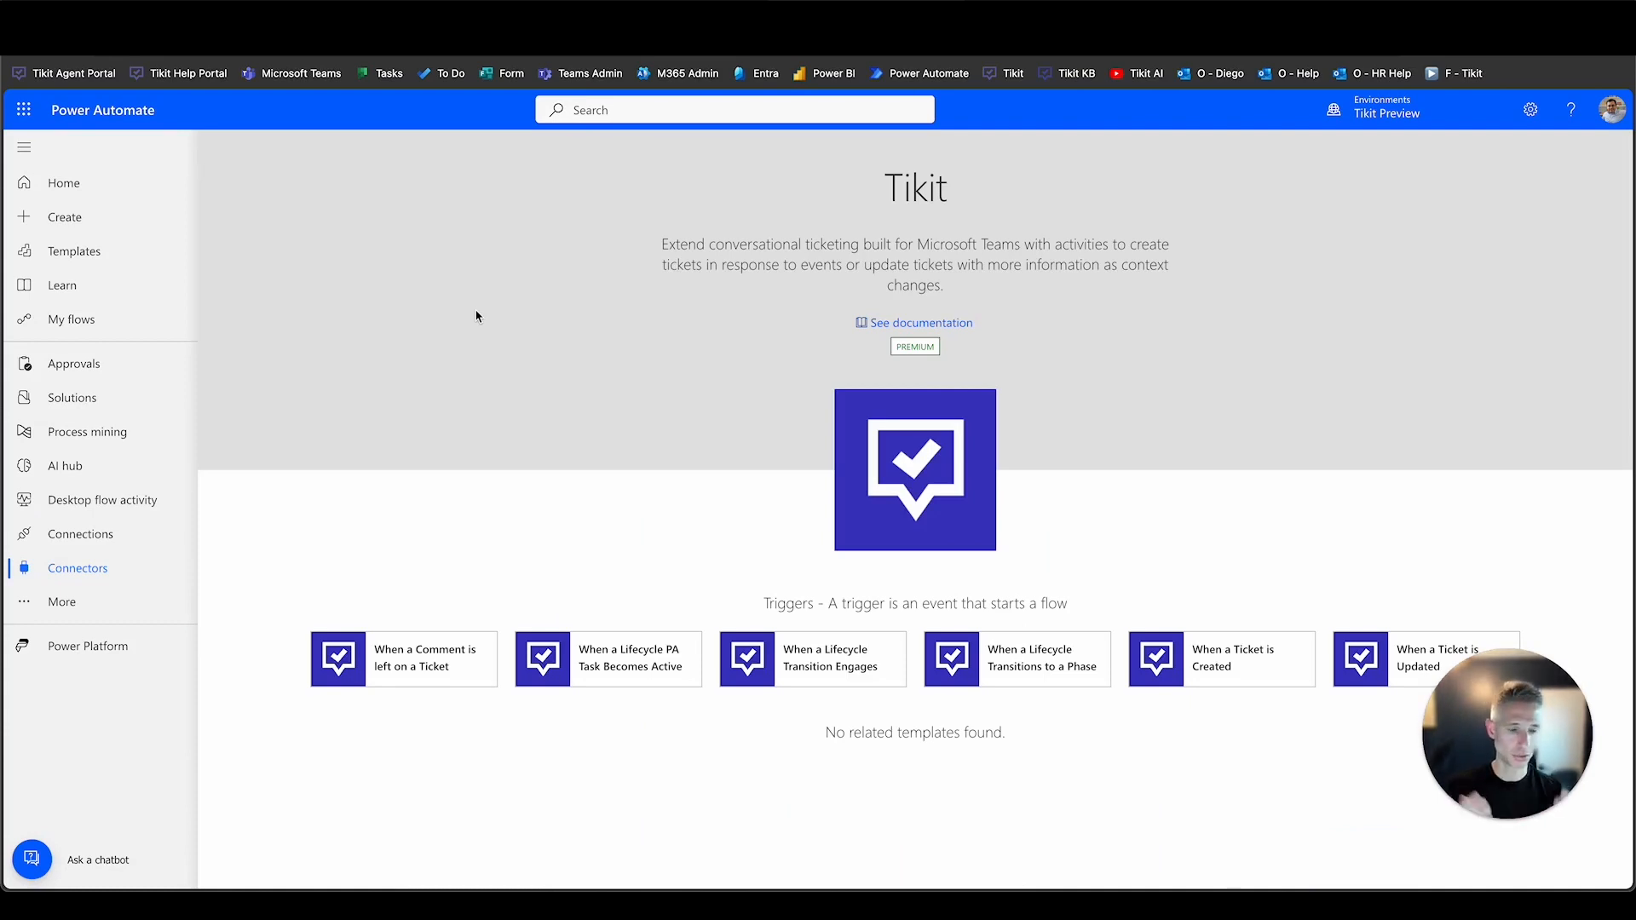
left_click(112, 324)
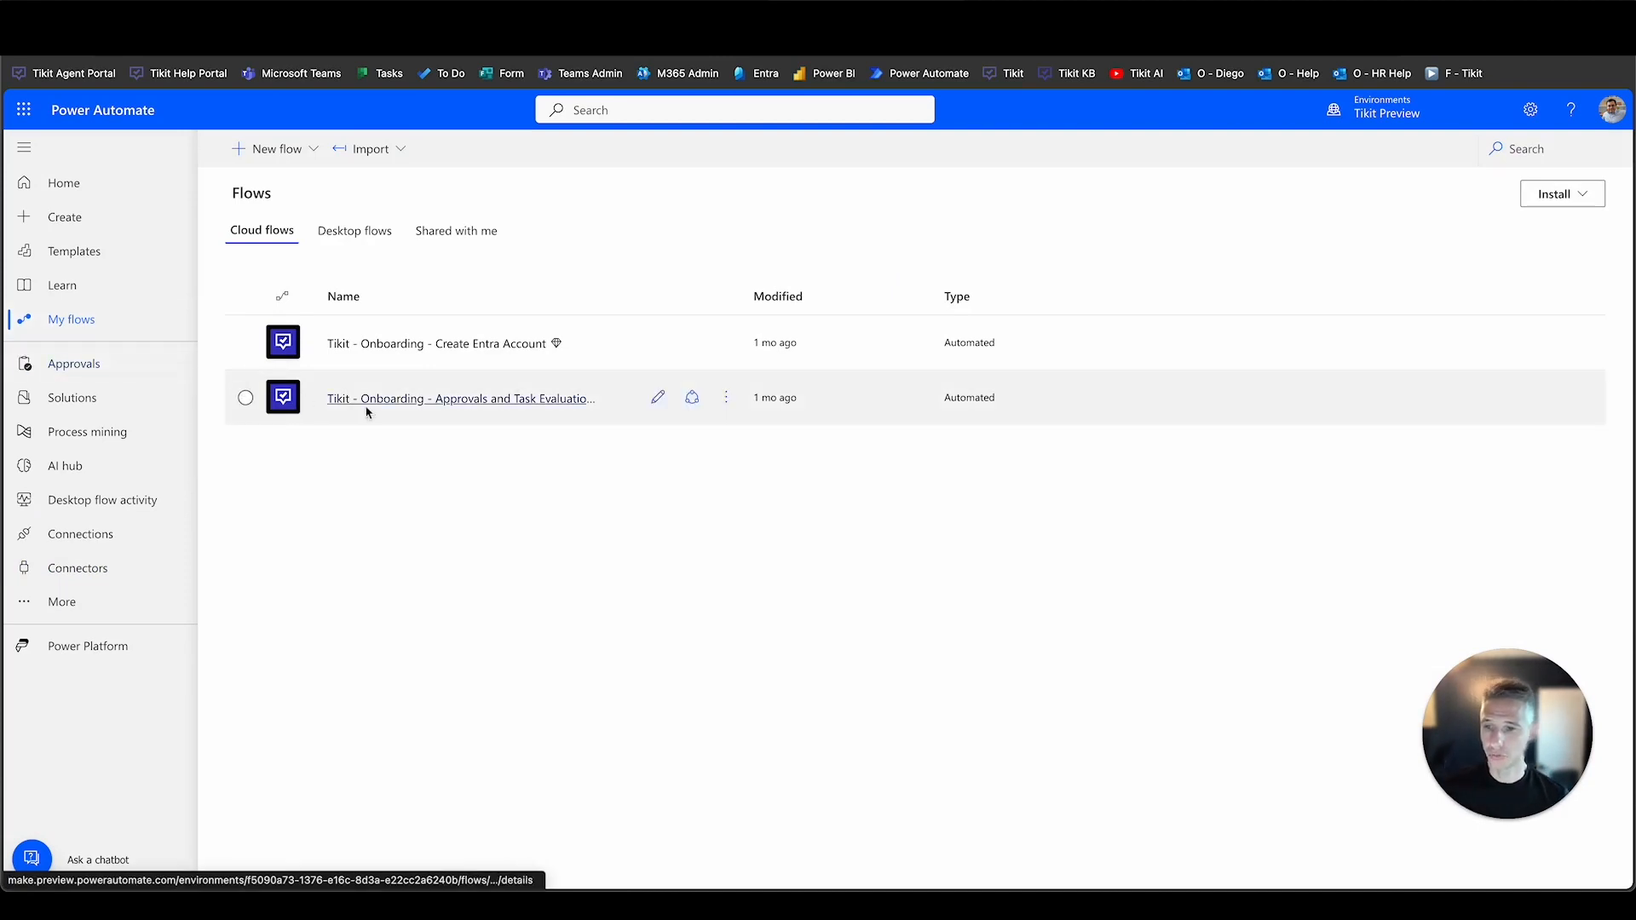
Edit the Approvals and Task Evaluation flow, close Copilot, zoom out twice, and show the trigger's parameters.
left_click(406, 400)
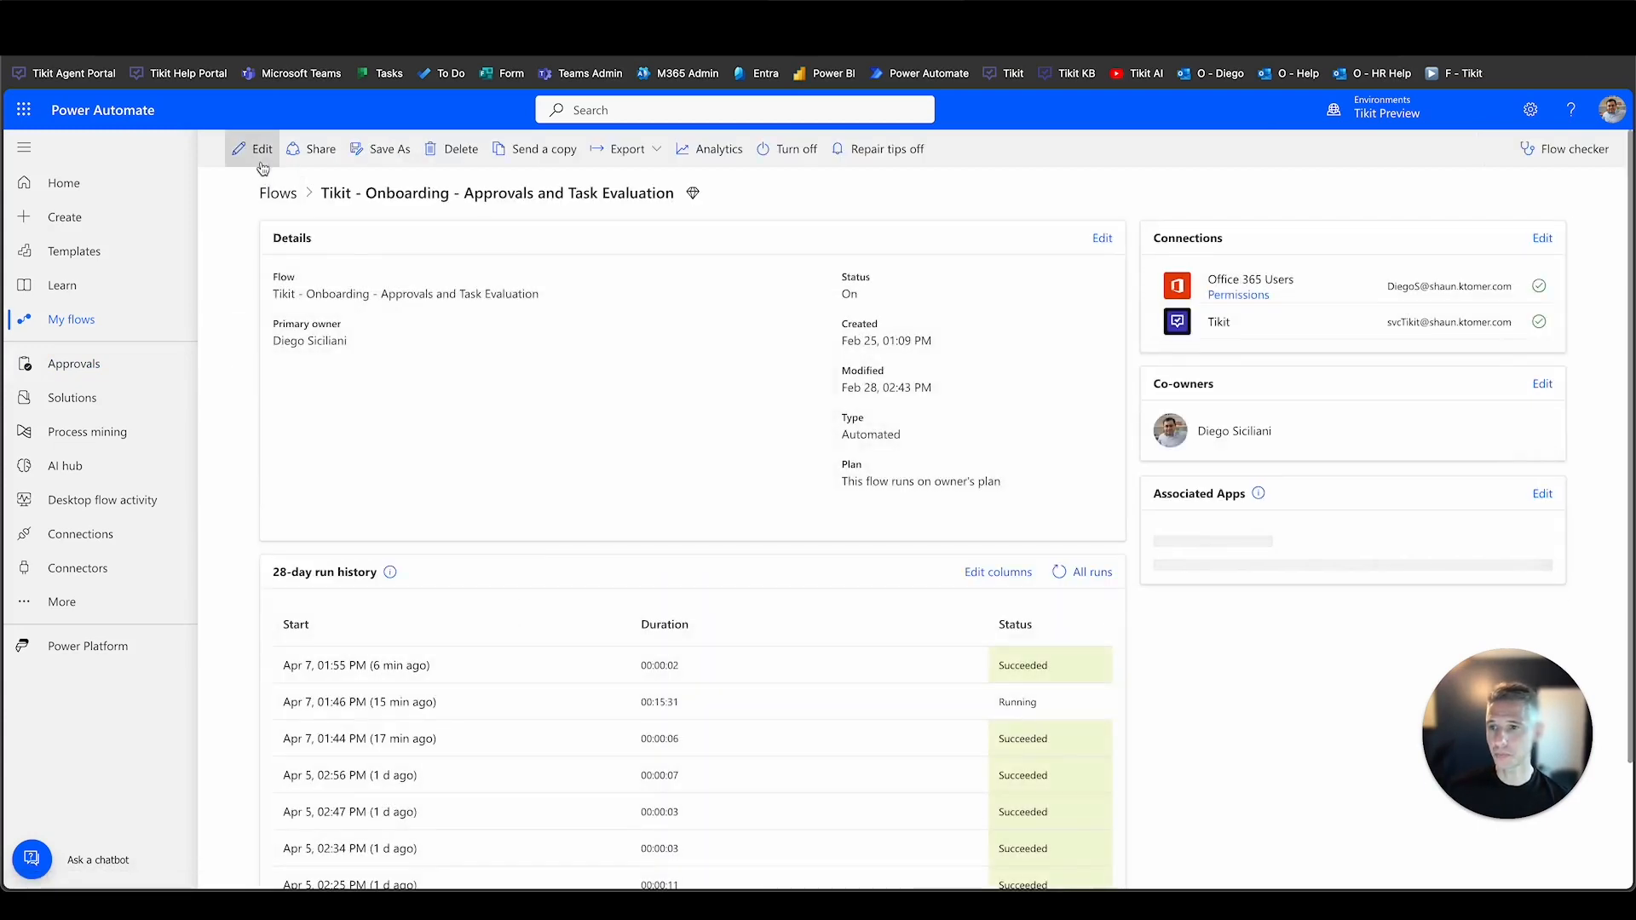
left_click(259, 155)
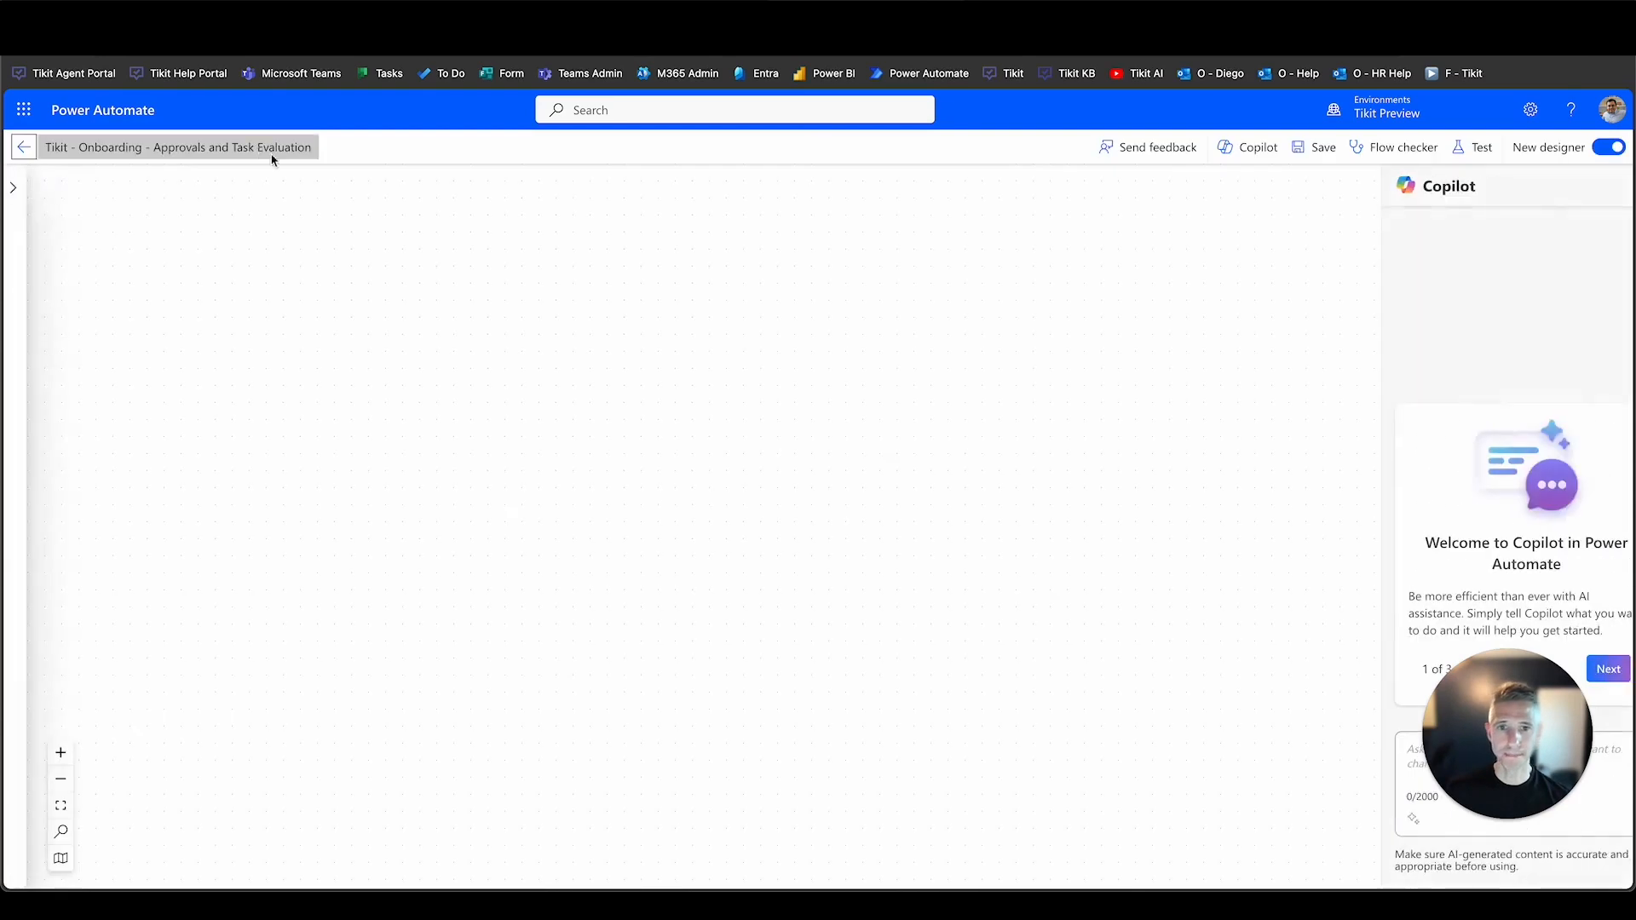
left_click(1604, 189)
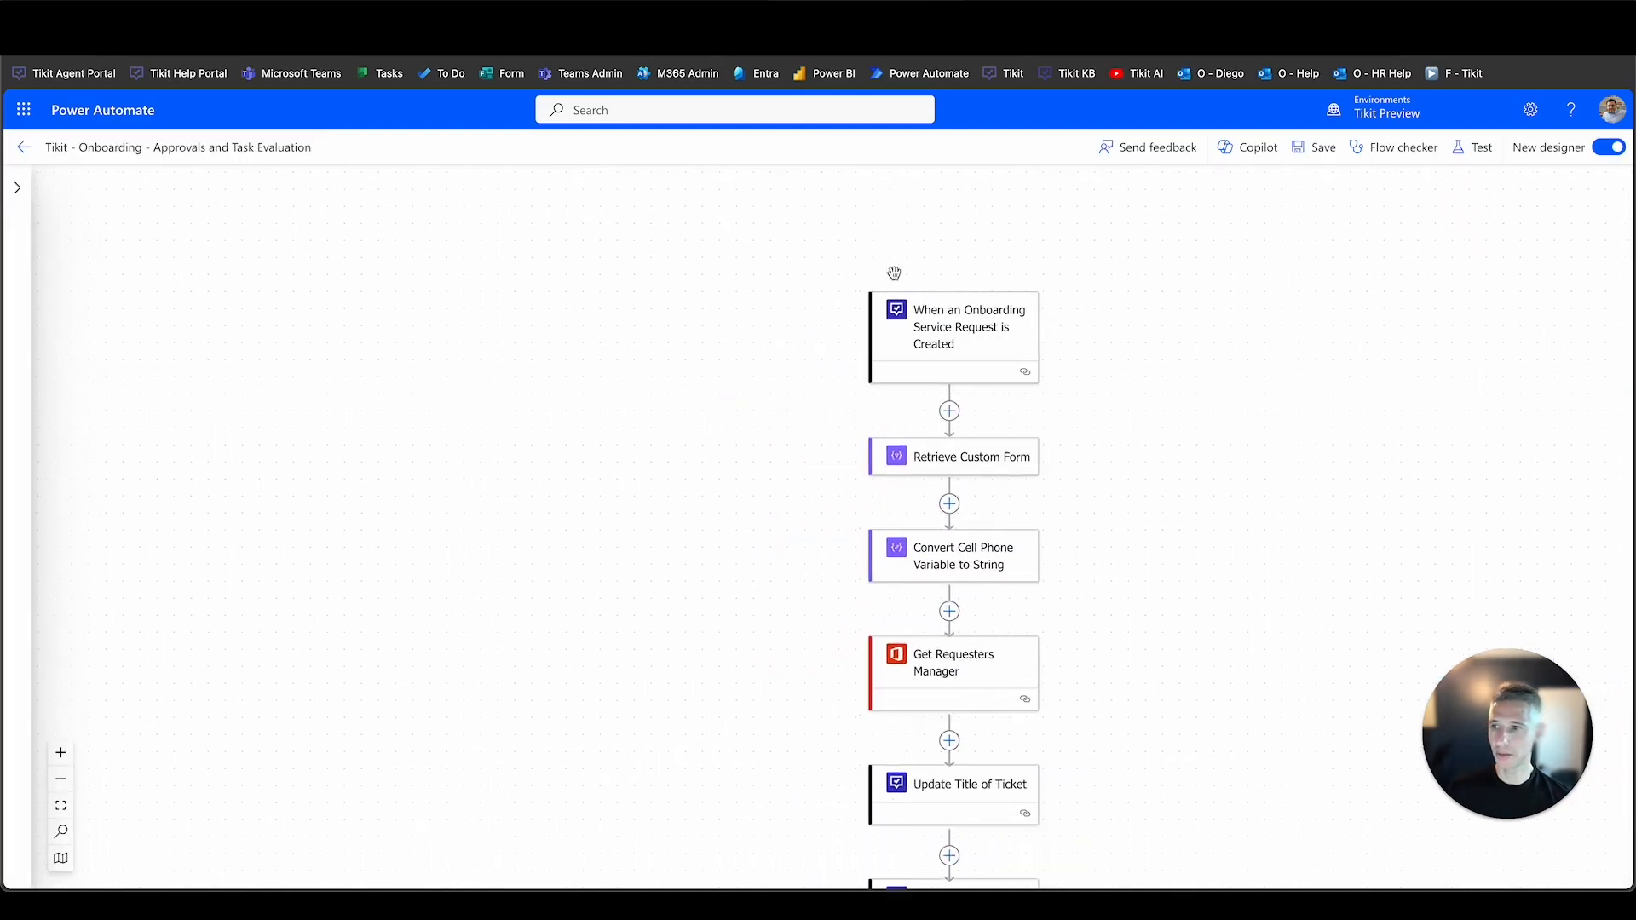
left_click(61, 784)
left_click(61, 785)
scroll(479, 684, "down", 2)
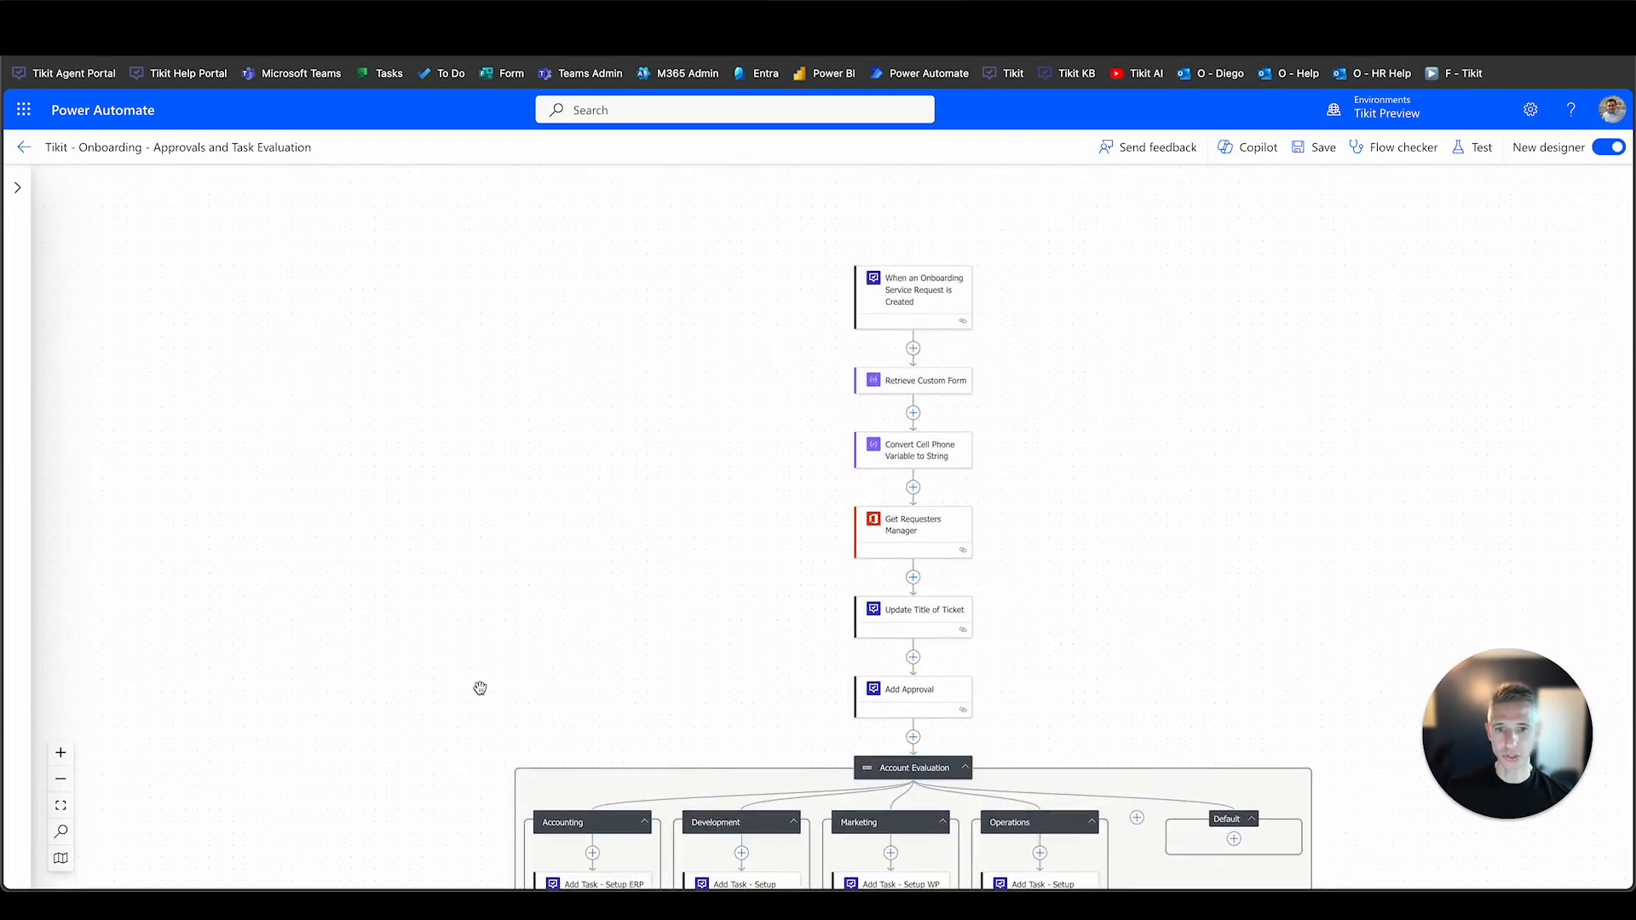
left_click(907, 252)
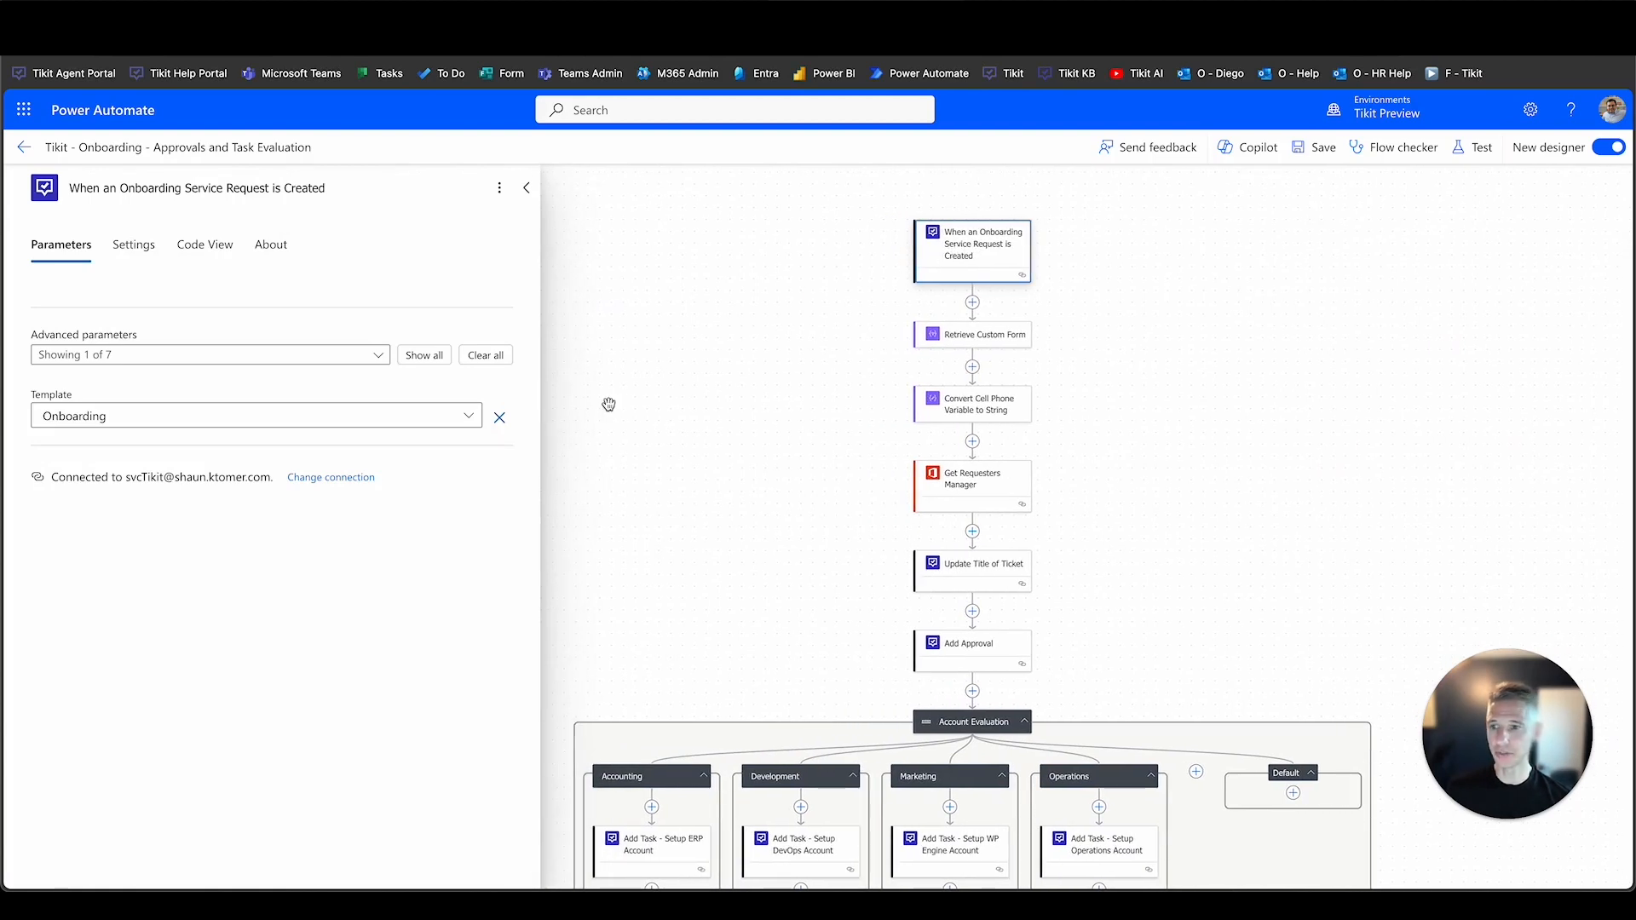
Keep the trigger's Template as Onboarding, then view the Get Requesters Manager step's parameters.
left_click(468, 416)
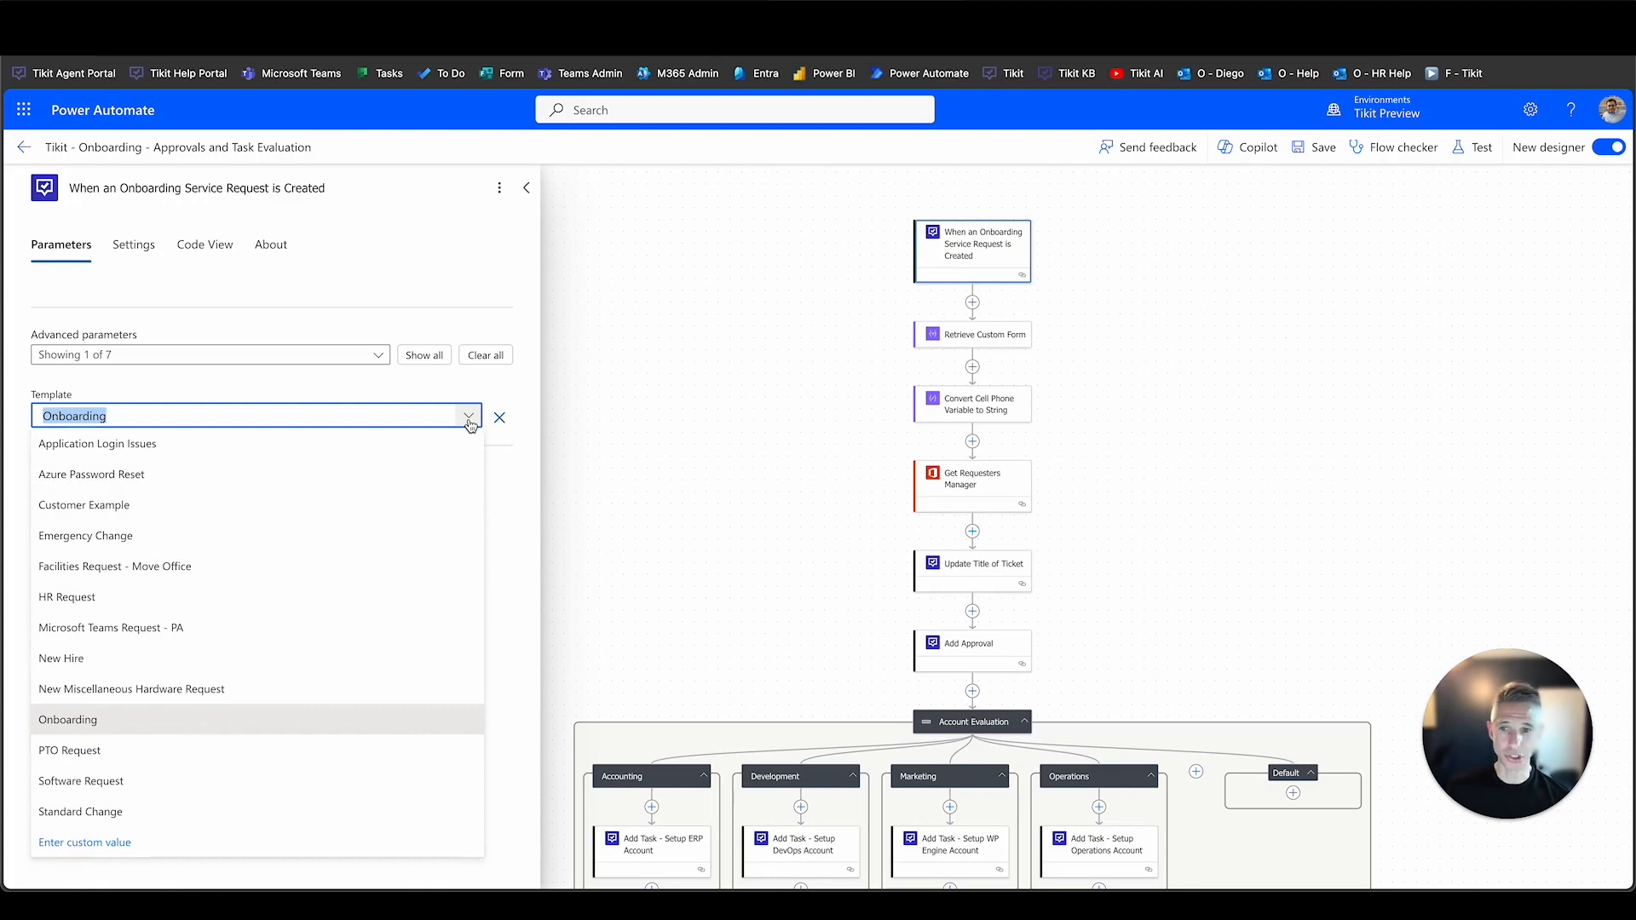
left_click(469, 417)
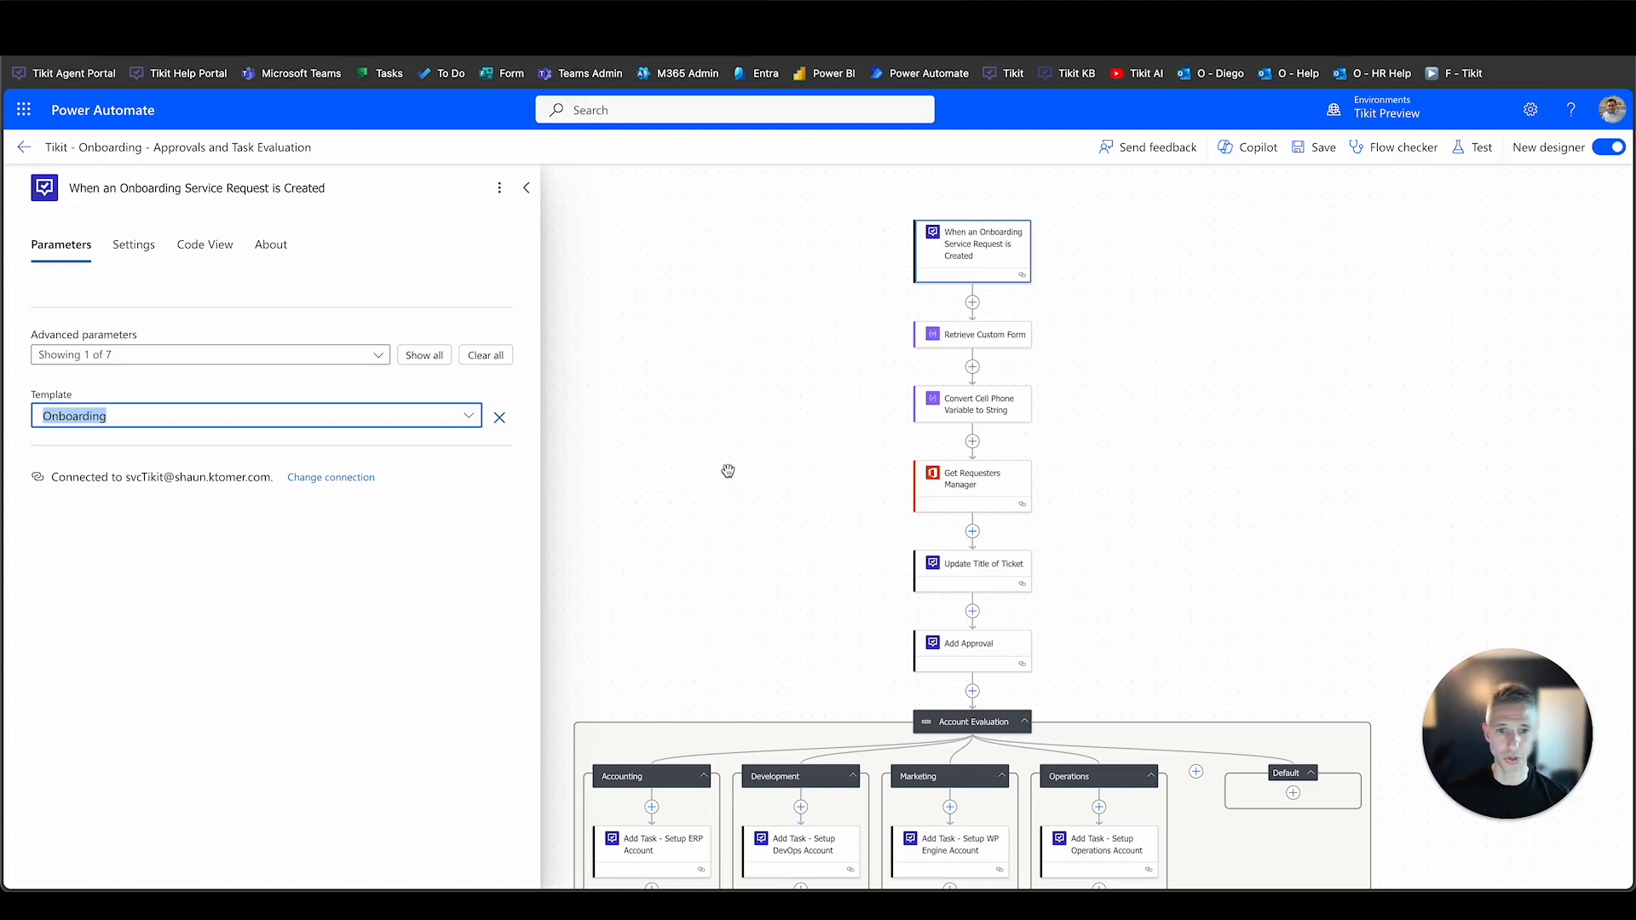
left_click(946, 494)
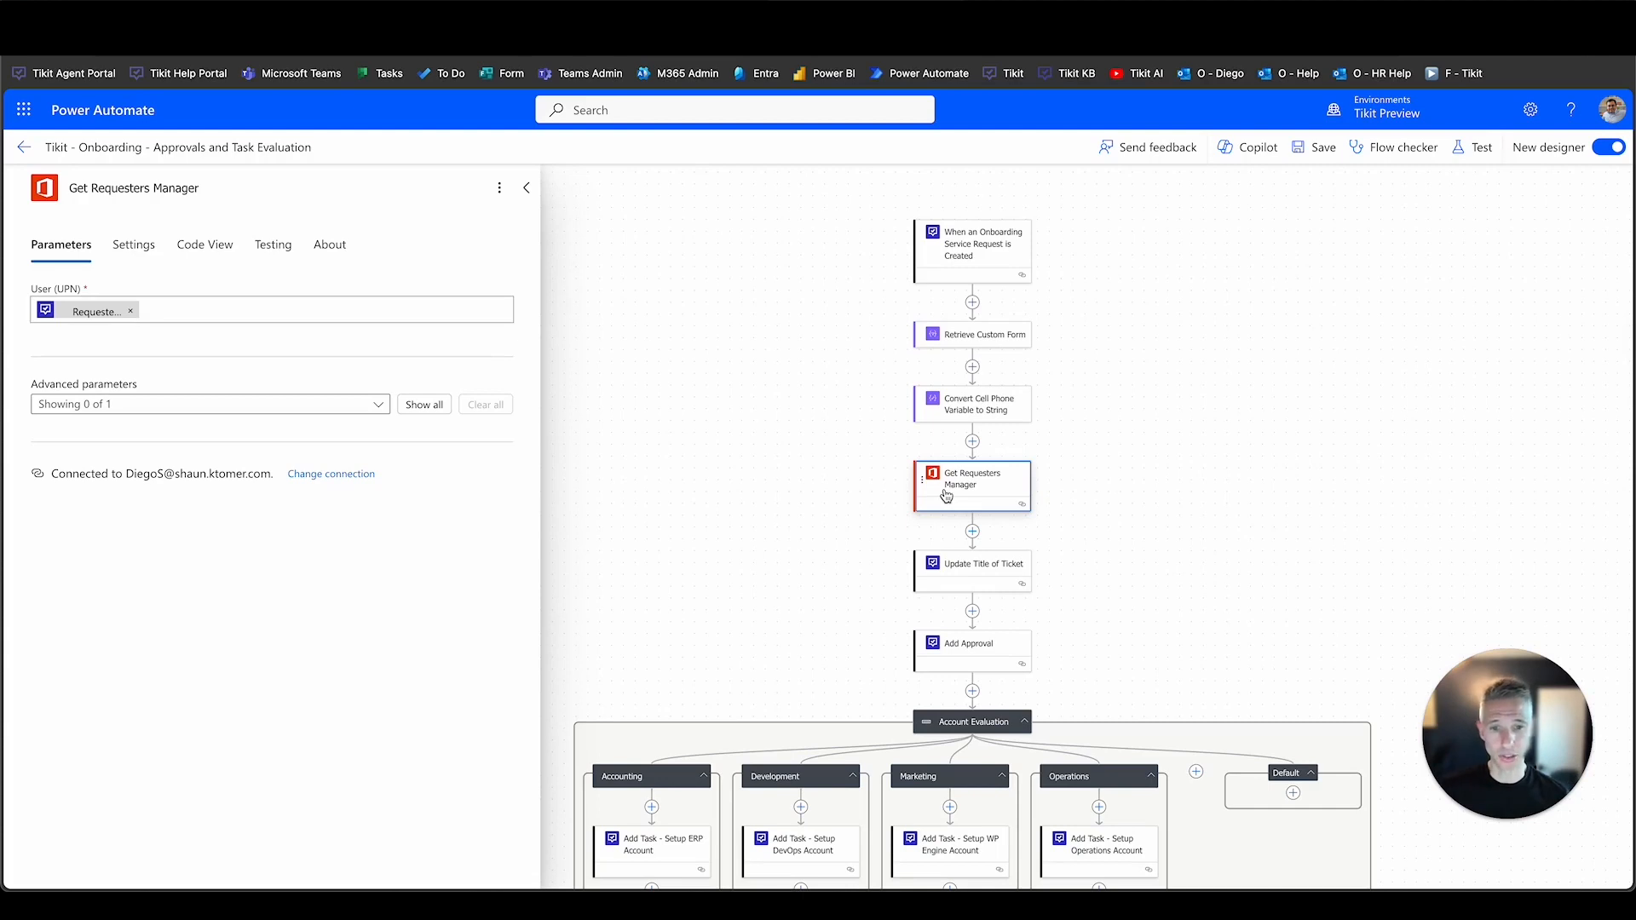
Review the Add Approval step: lifecycle Onboarding, phase Approve New Hire, plus its title and details.
scroll(946, 495, "down", 3)
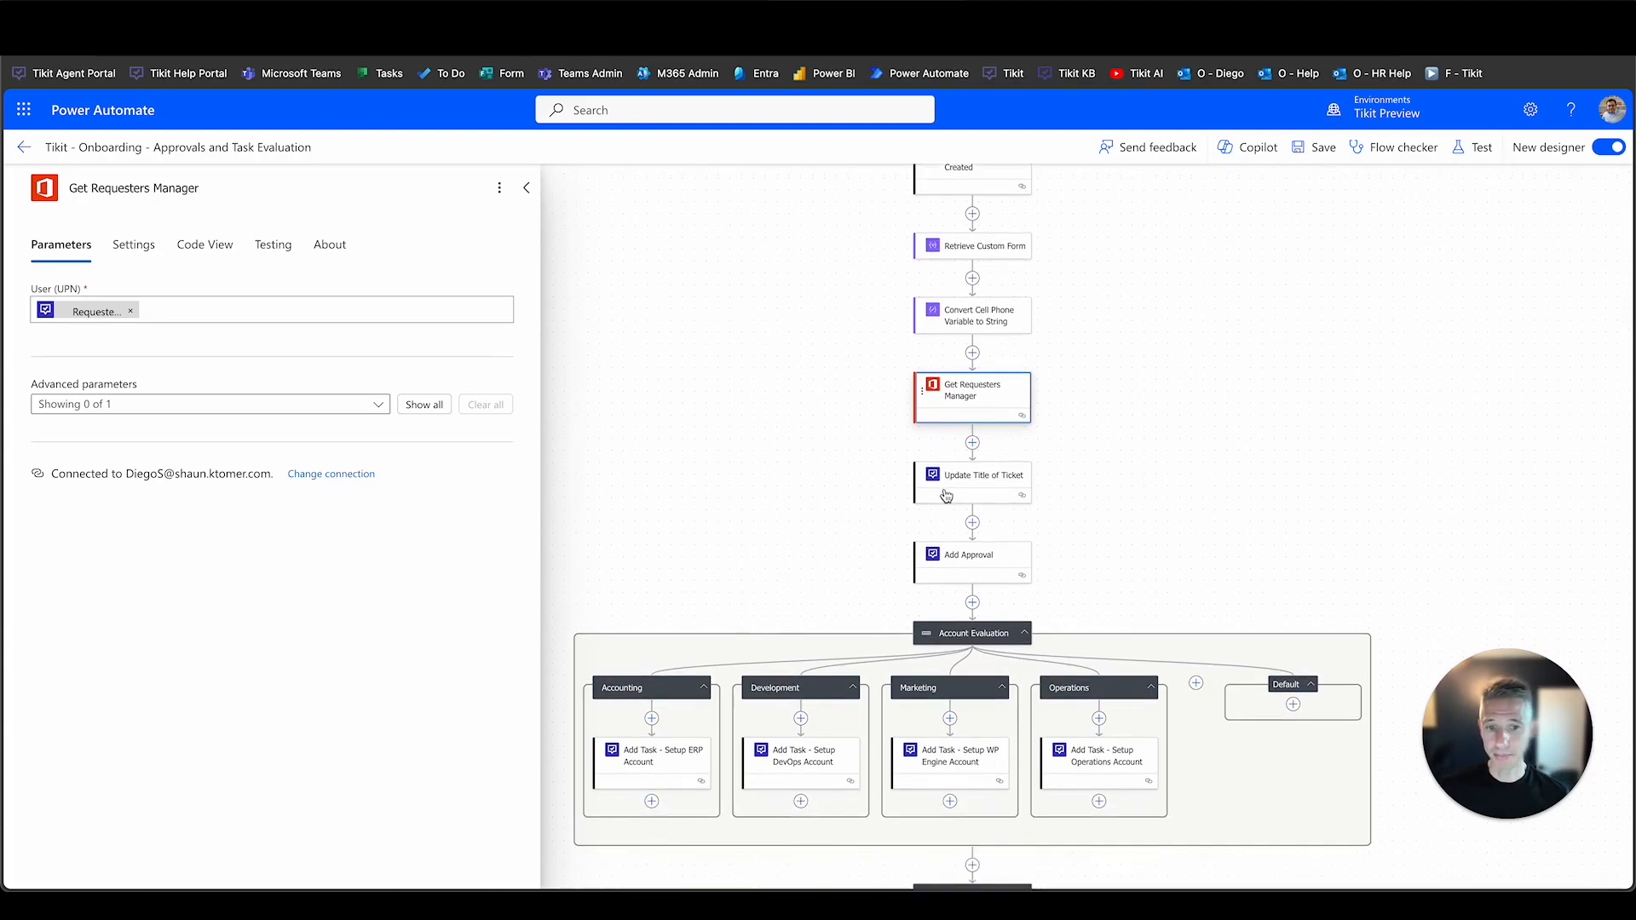
left_click(946, 553)
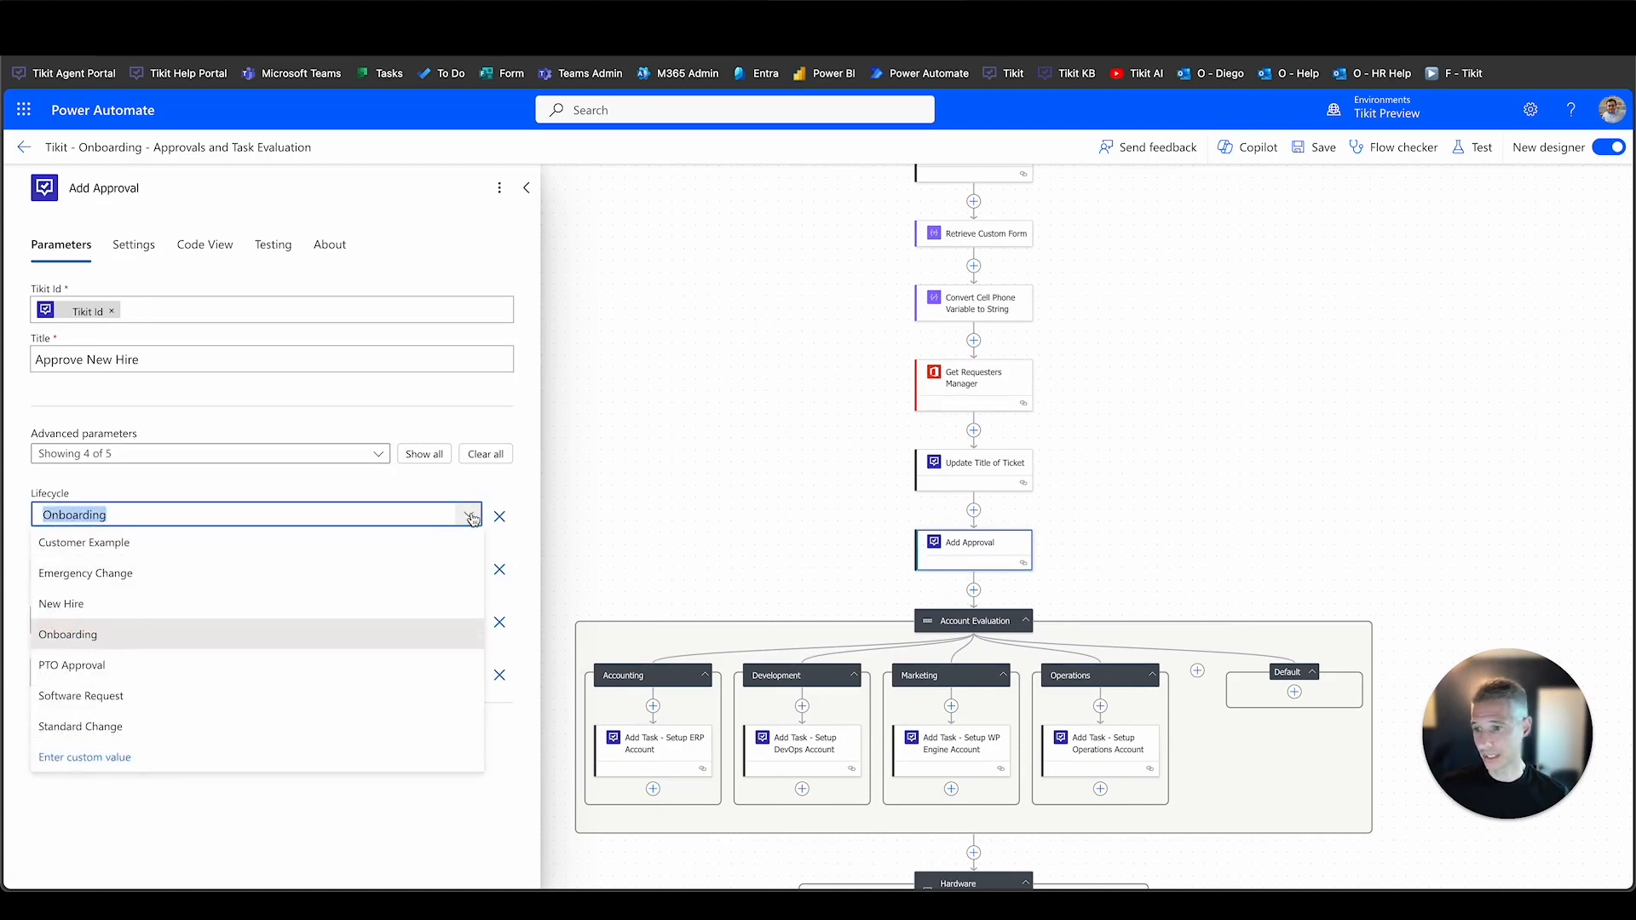
left_click(471, 519)
left_click(470, 568)
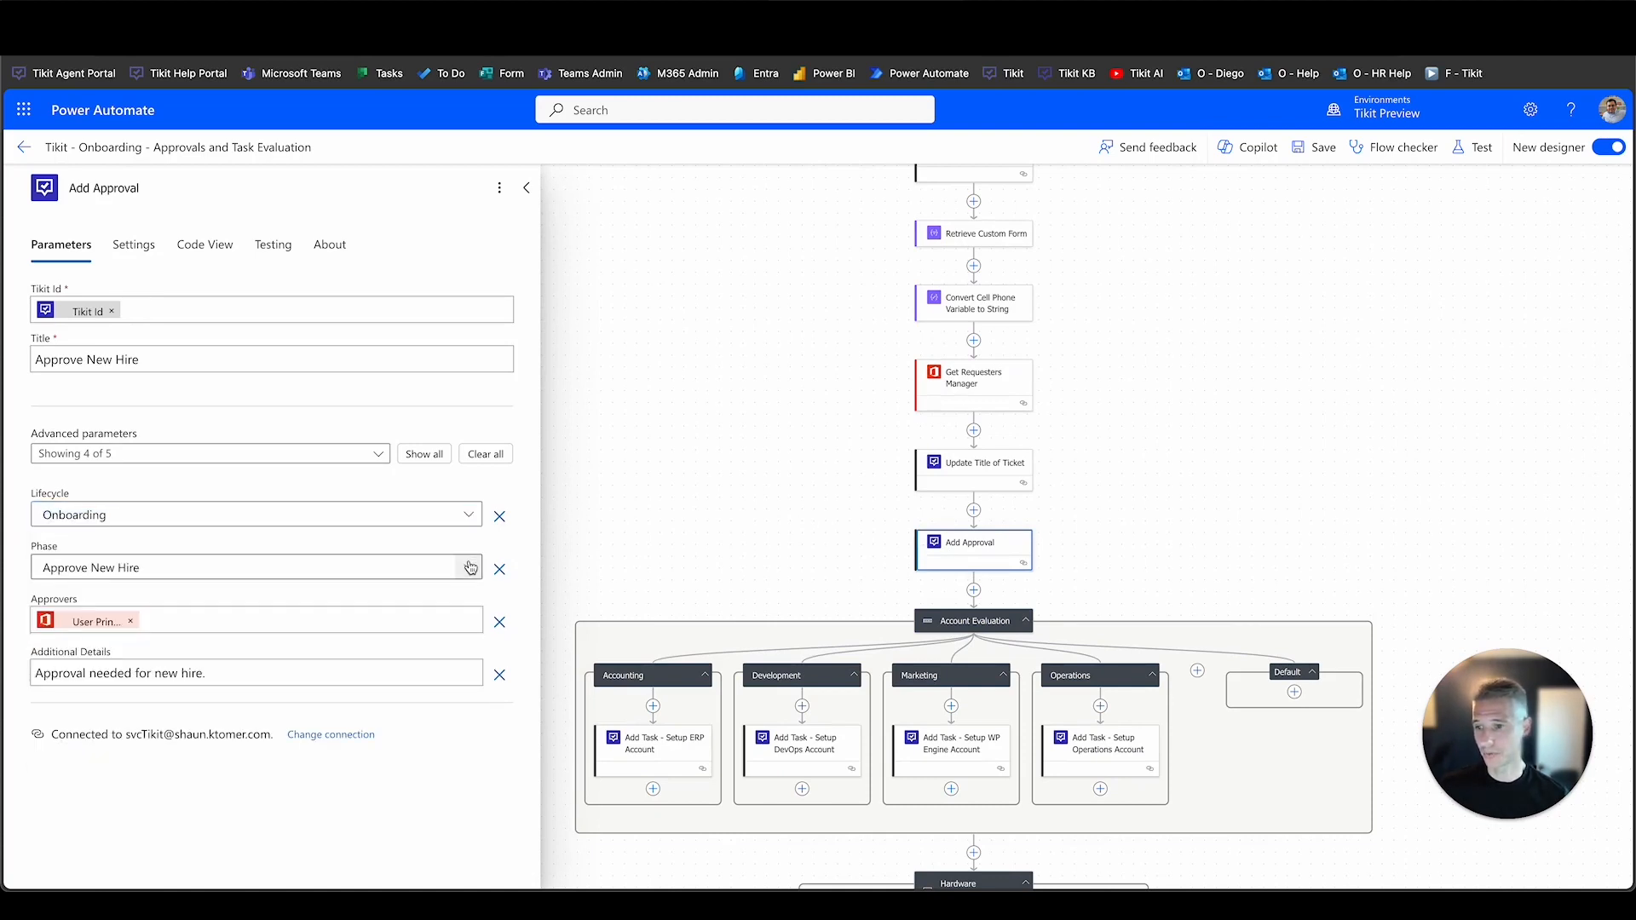
left_click(470, 567)
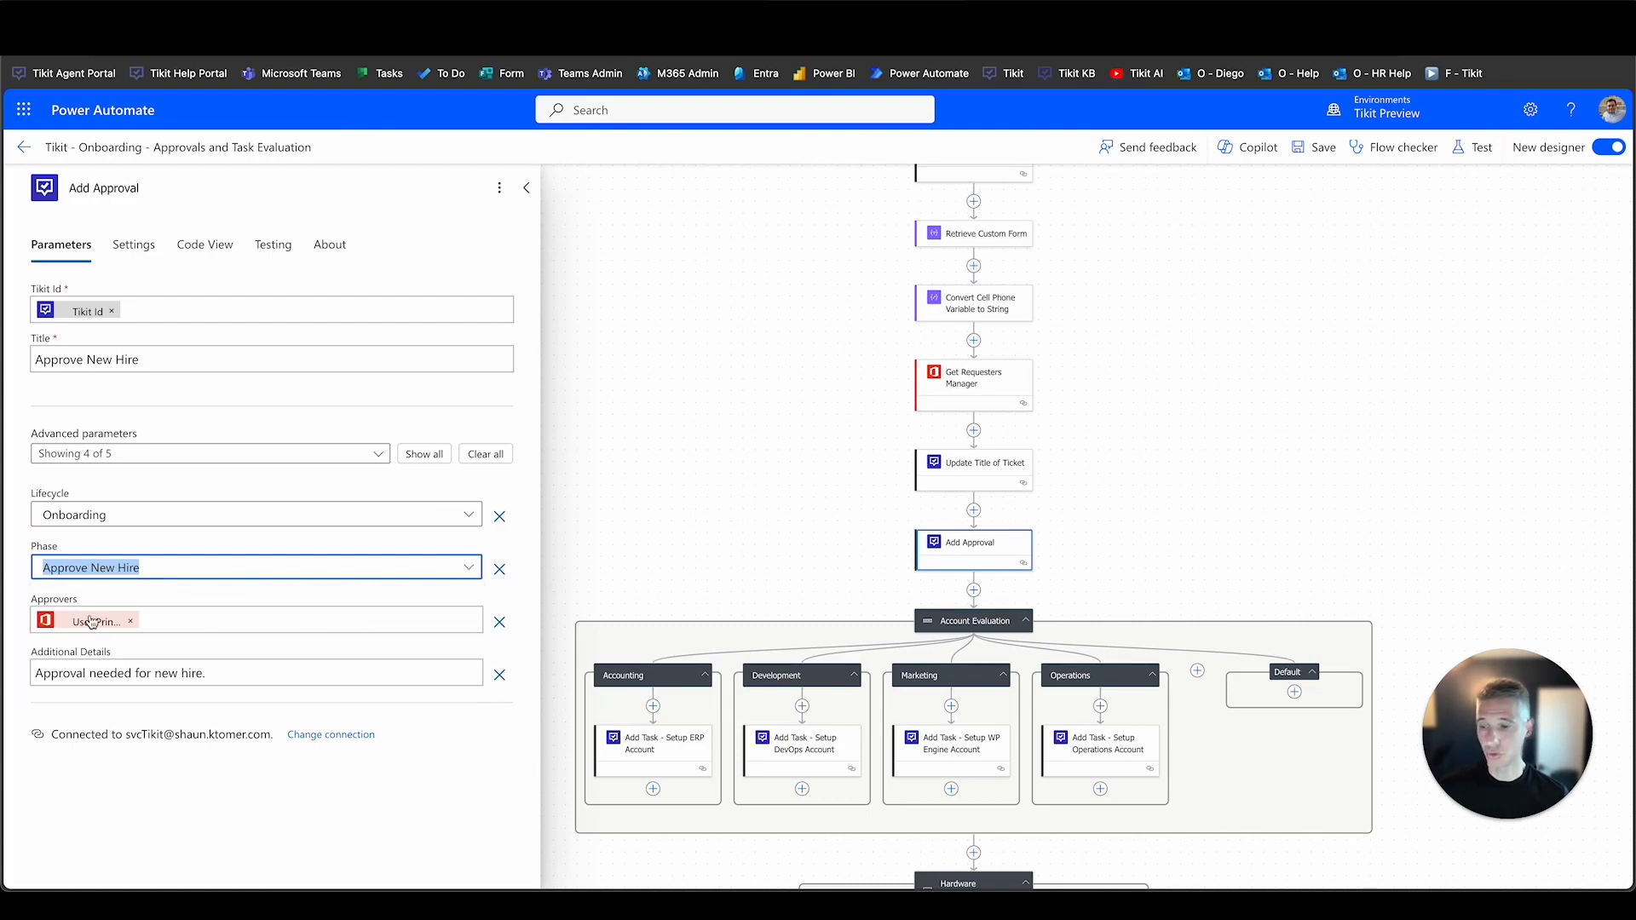
left_click_drag(232, 674, 27, 675)
left_click_drag(144, 360, 32, 360)
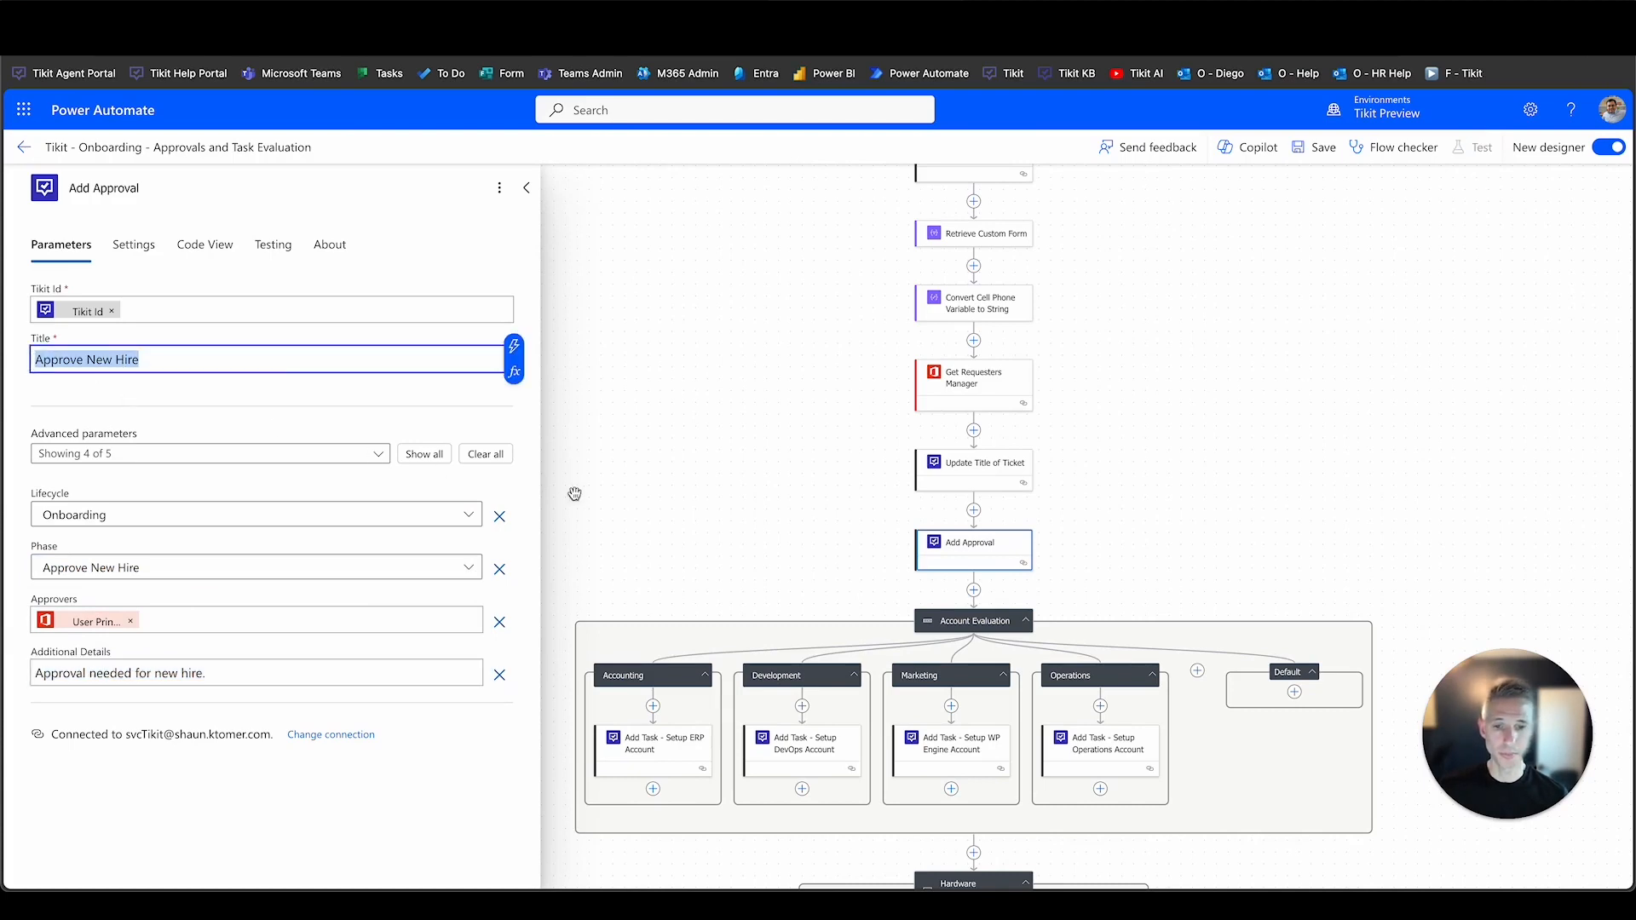
Close the Add Approval details and scroll down to the Hardware Evaluation switch.
scroll(603, 495, "down", 1)
left_click(604, 494)
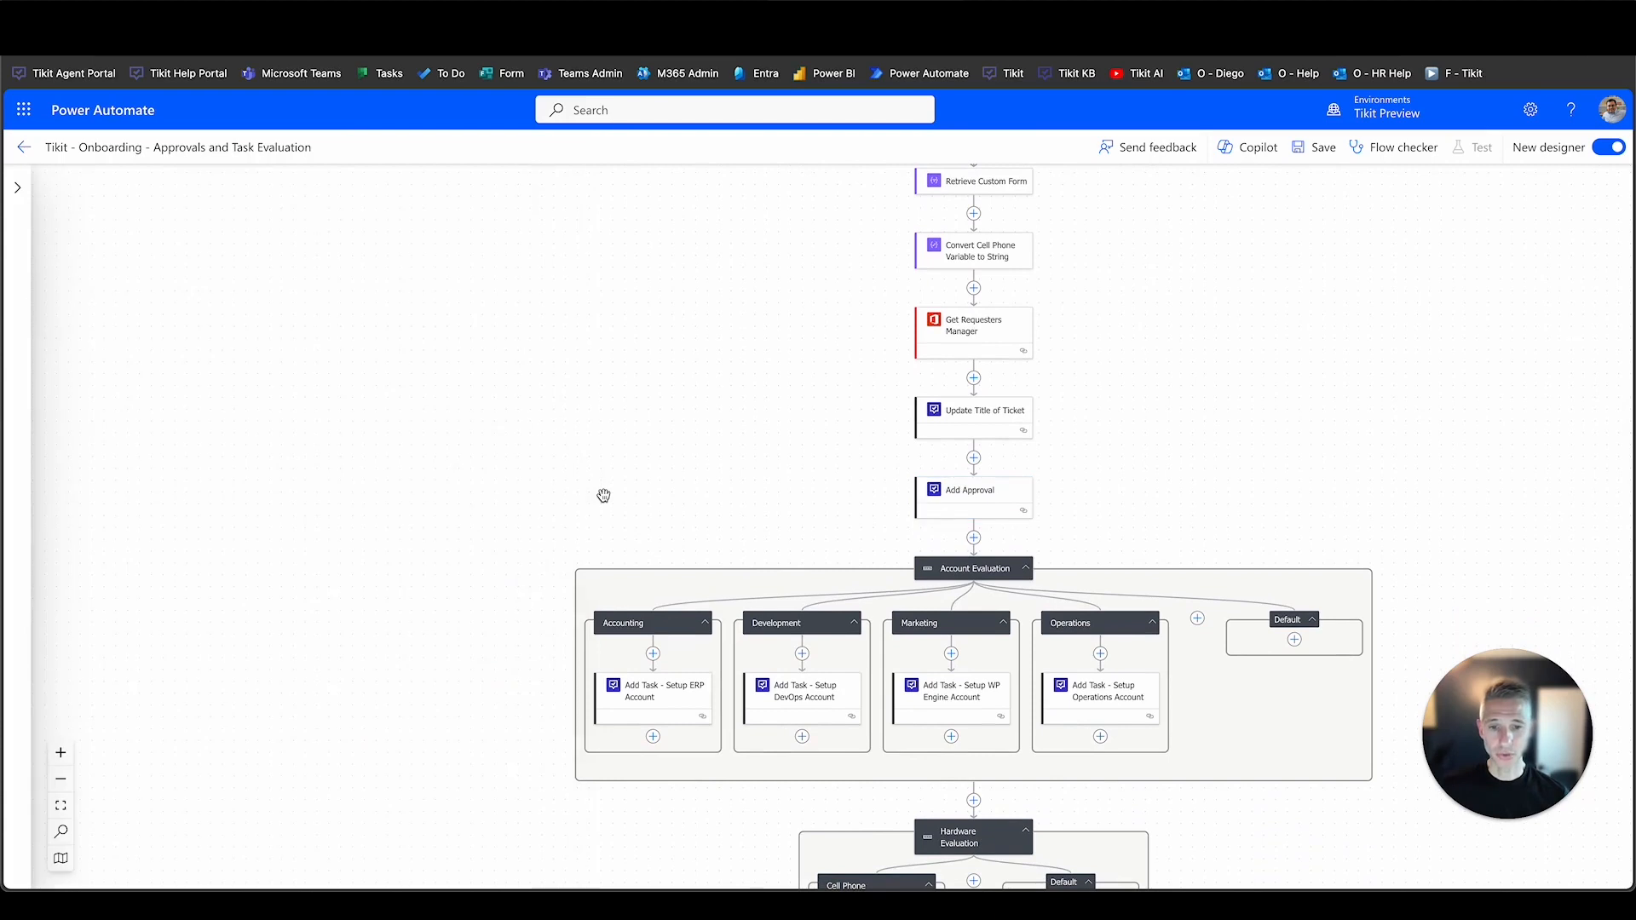
scroll(604, 494, "down", 2)
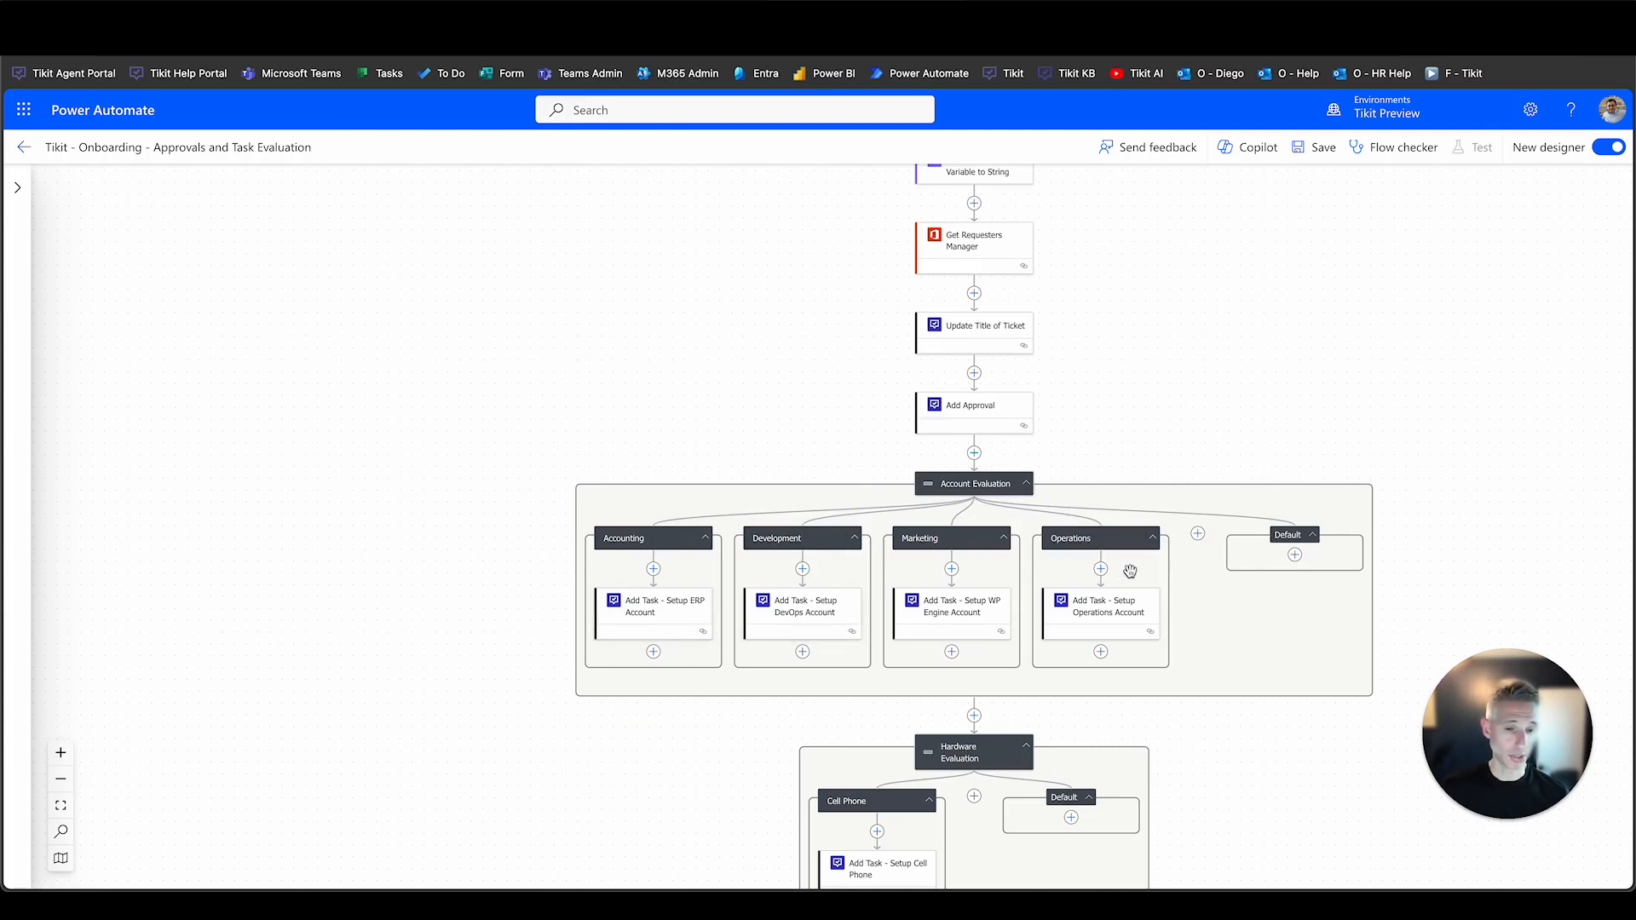
left_click(1127, 607)
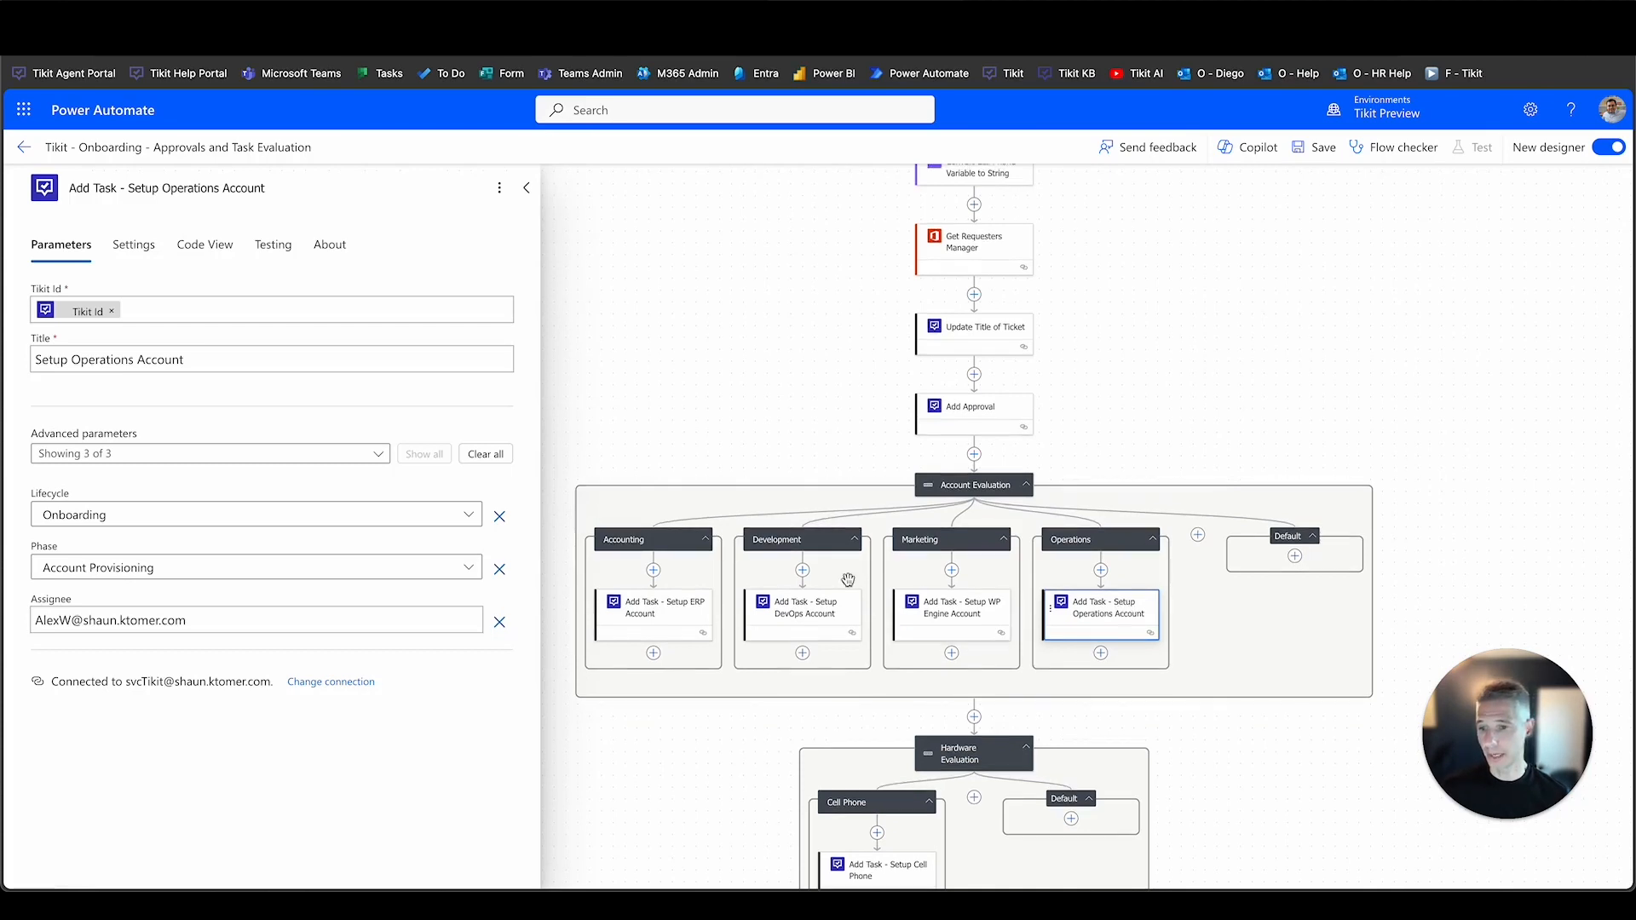
left_click(475, 516)
left_click(470, 515)
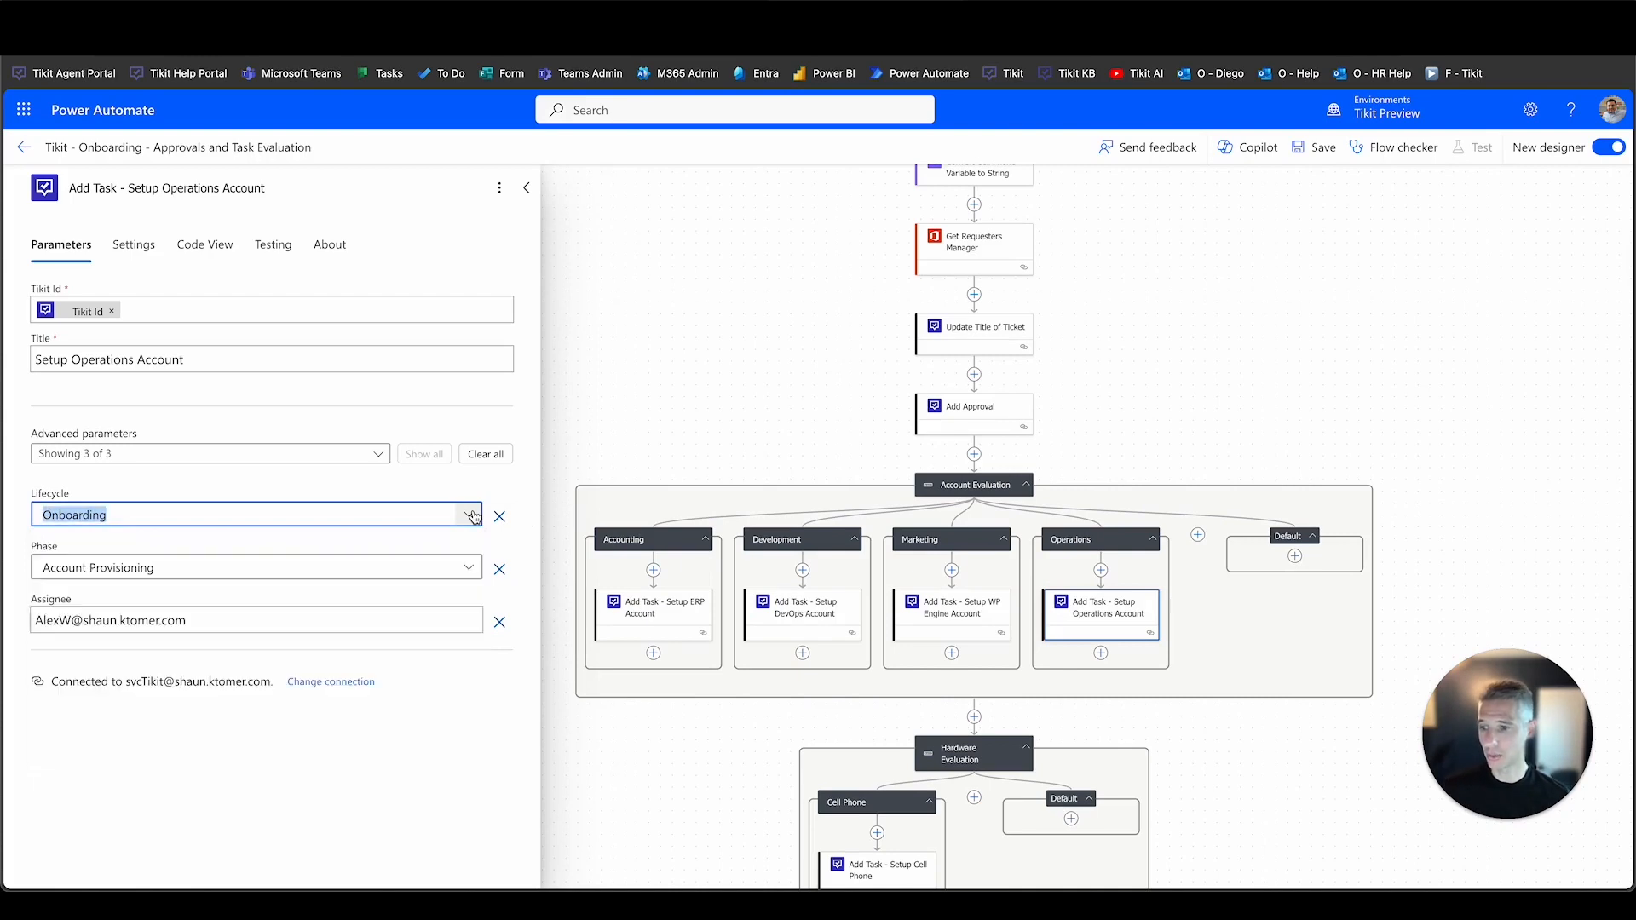
left_click(469, 567)
left_click(467, 566)
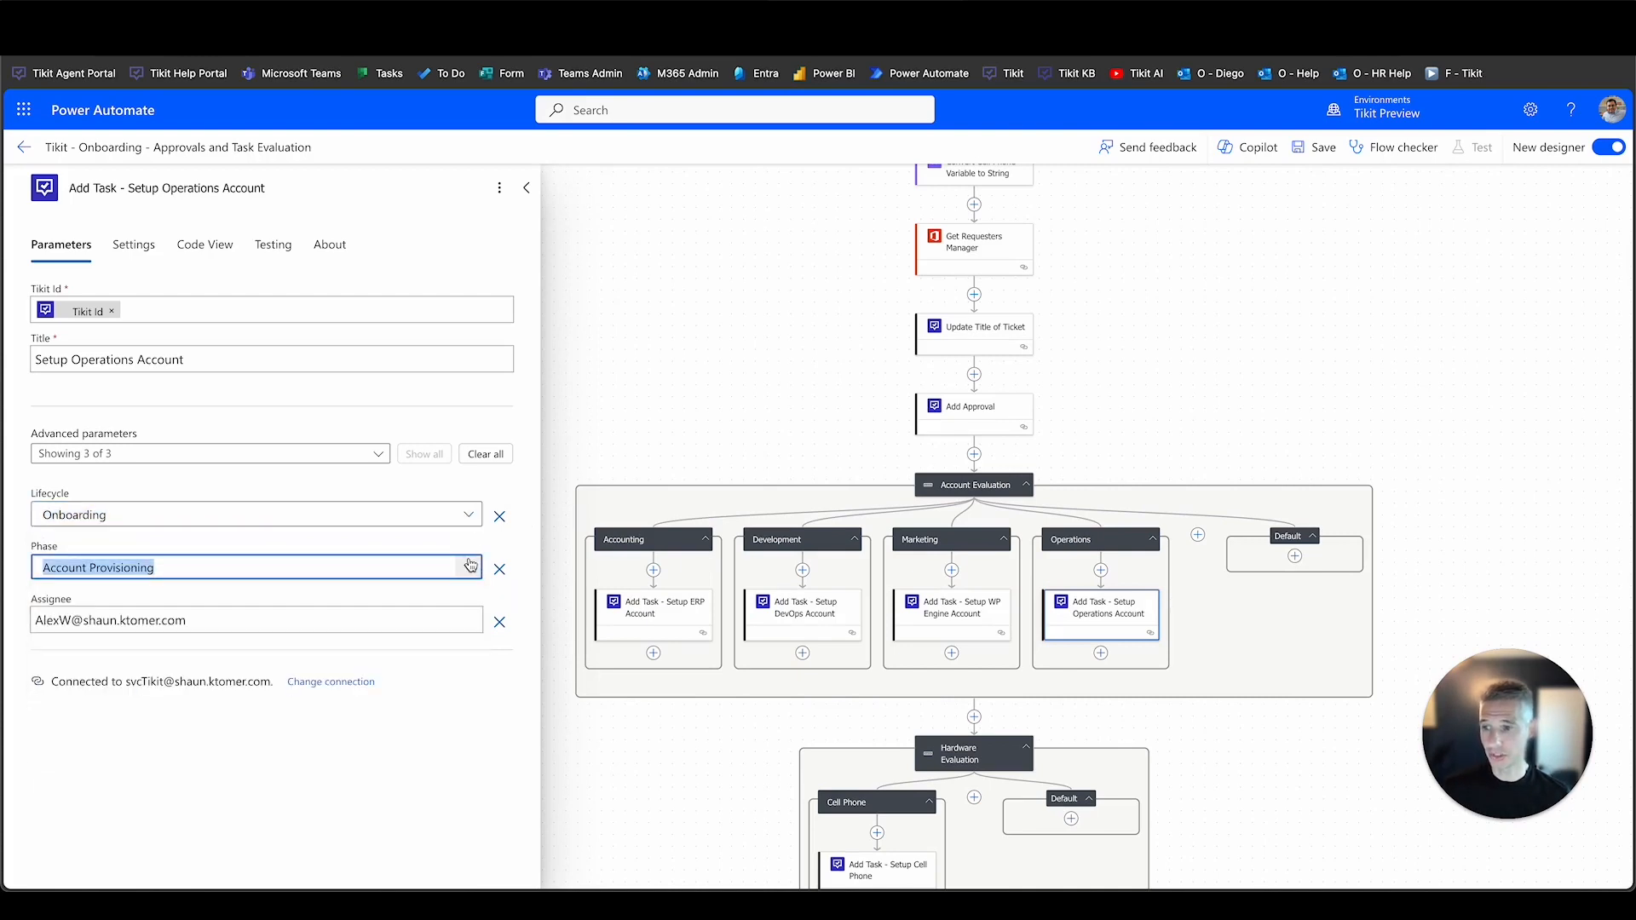
left_click(220, 361)
left_click_drag(220, 361, 34, 362)
left_click_drag(199, 623, 35, 619)
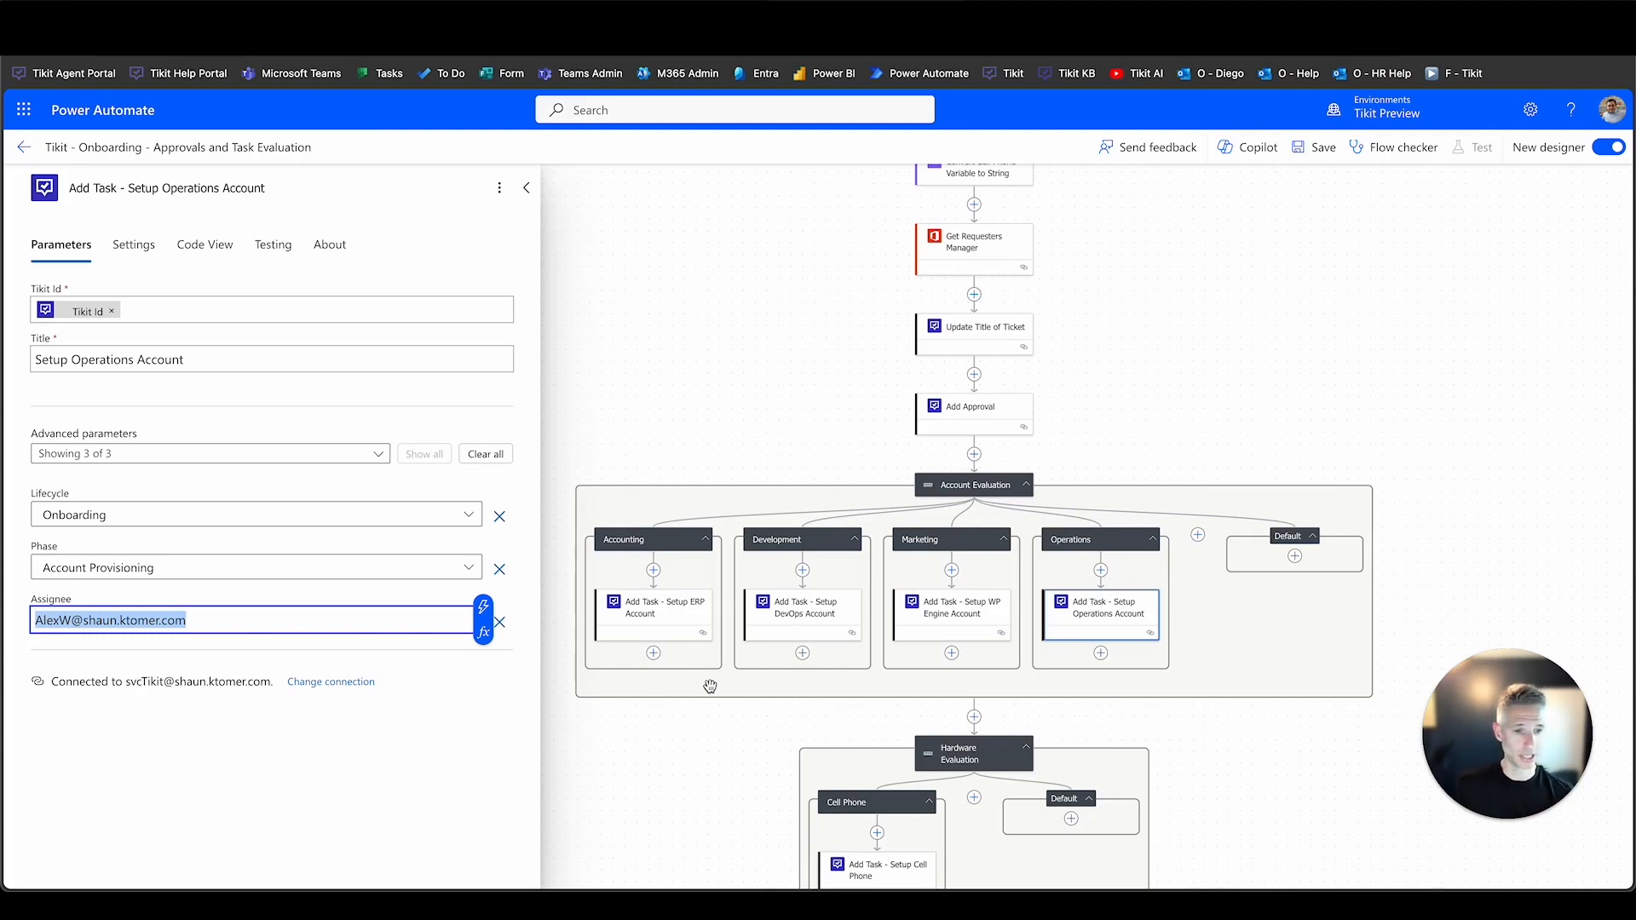
left_click(742, 726)
scroll(742, 726, "down", 1)
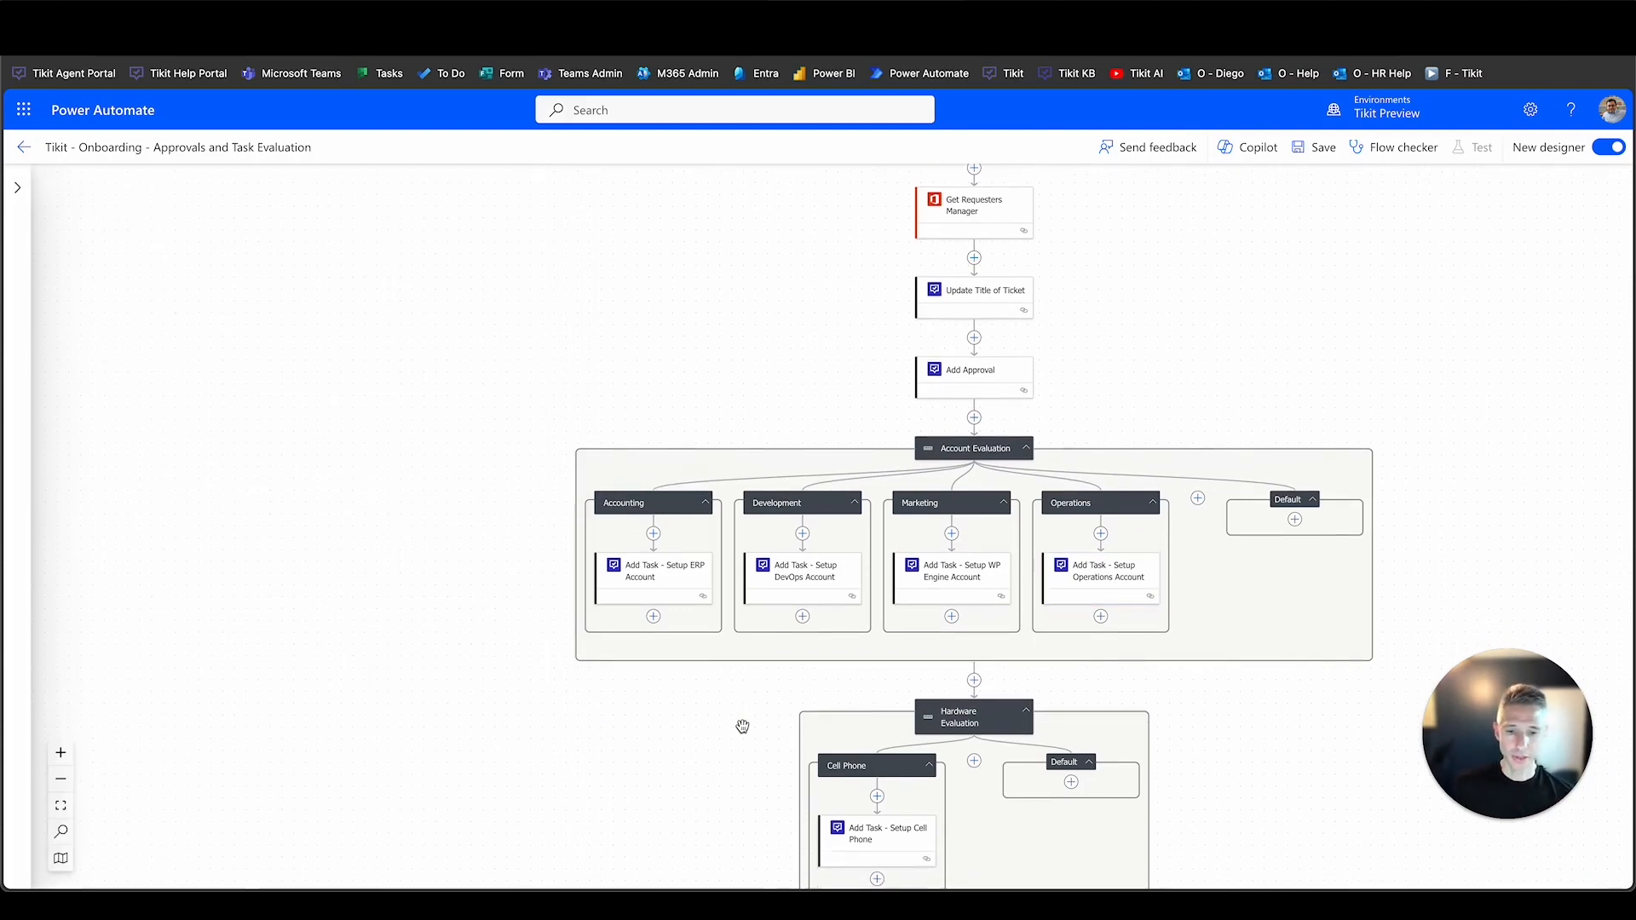
scroll(743, 726, "down", 1)
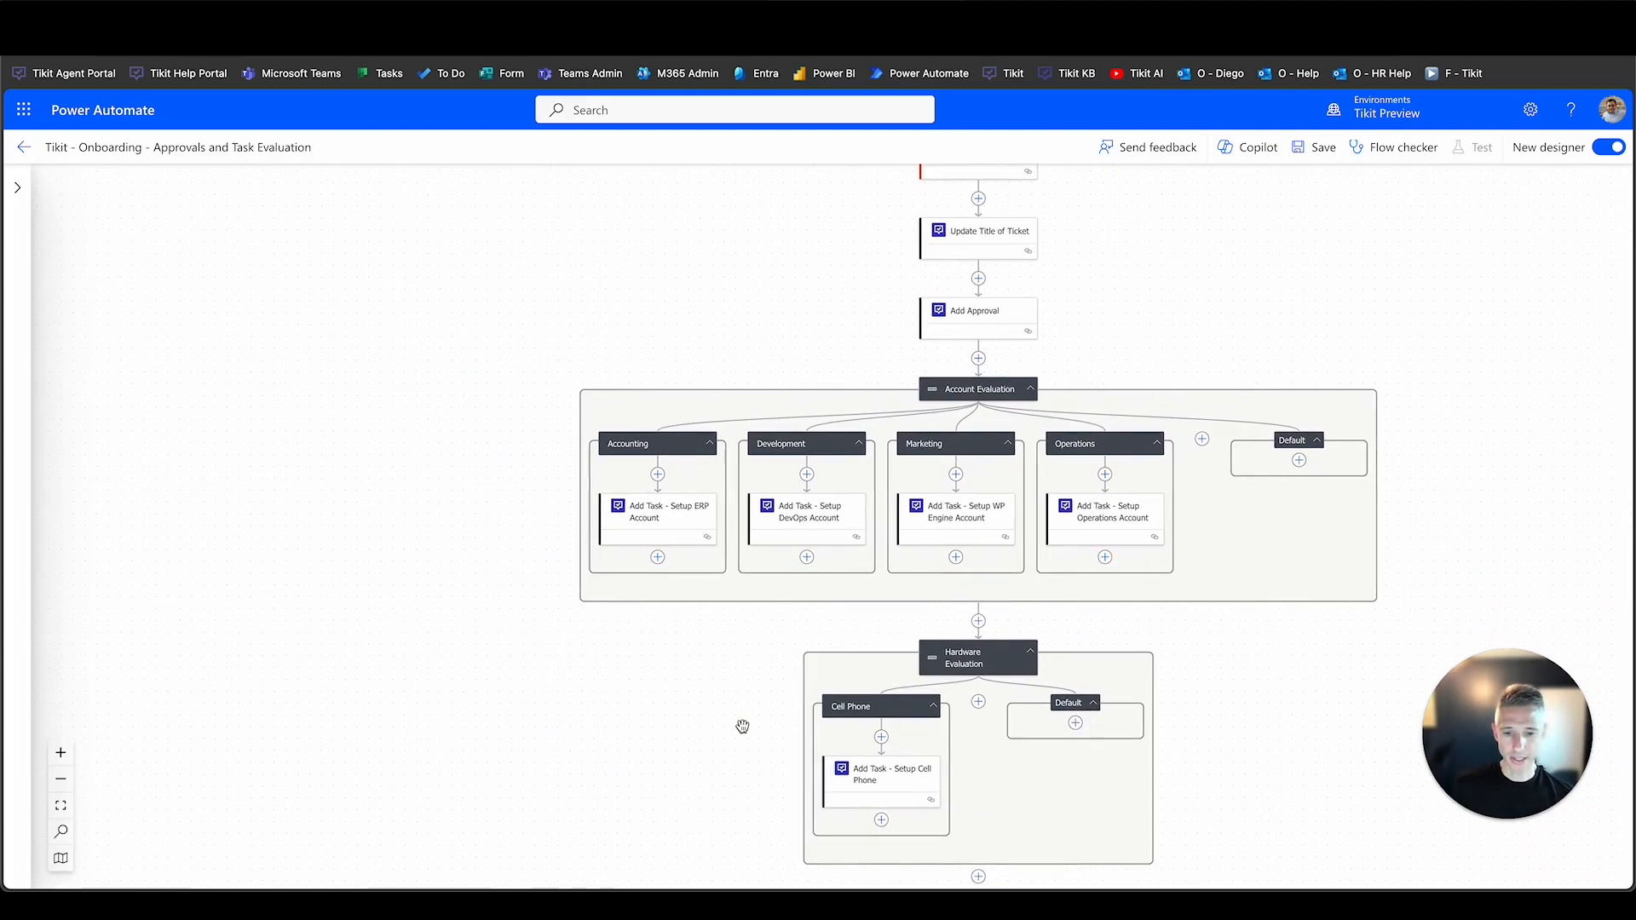
left_click(857, 757)
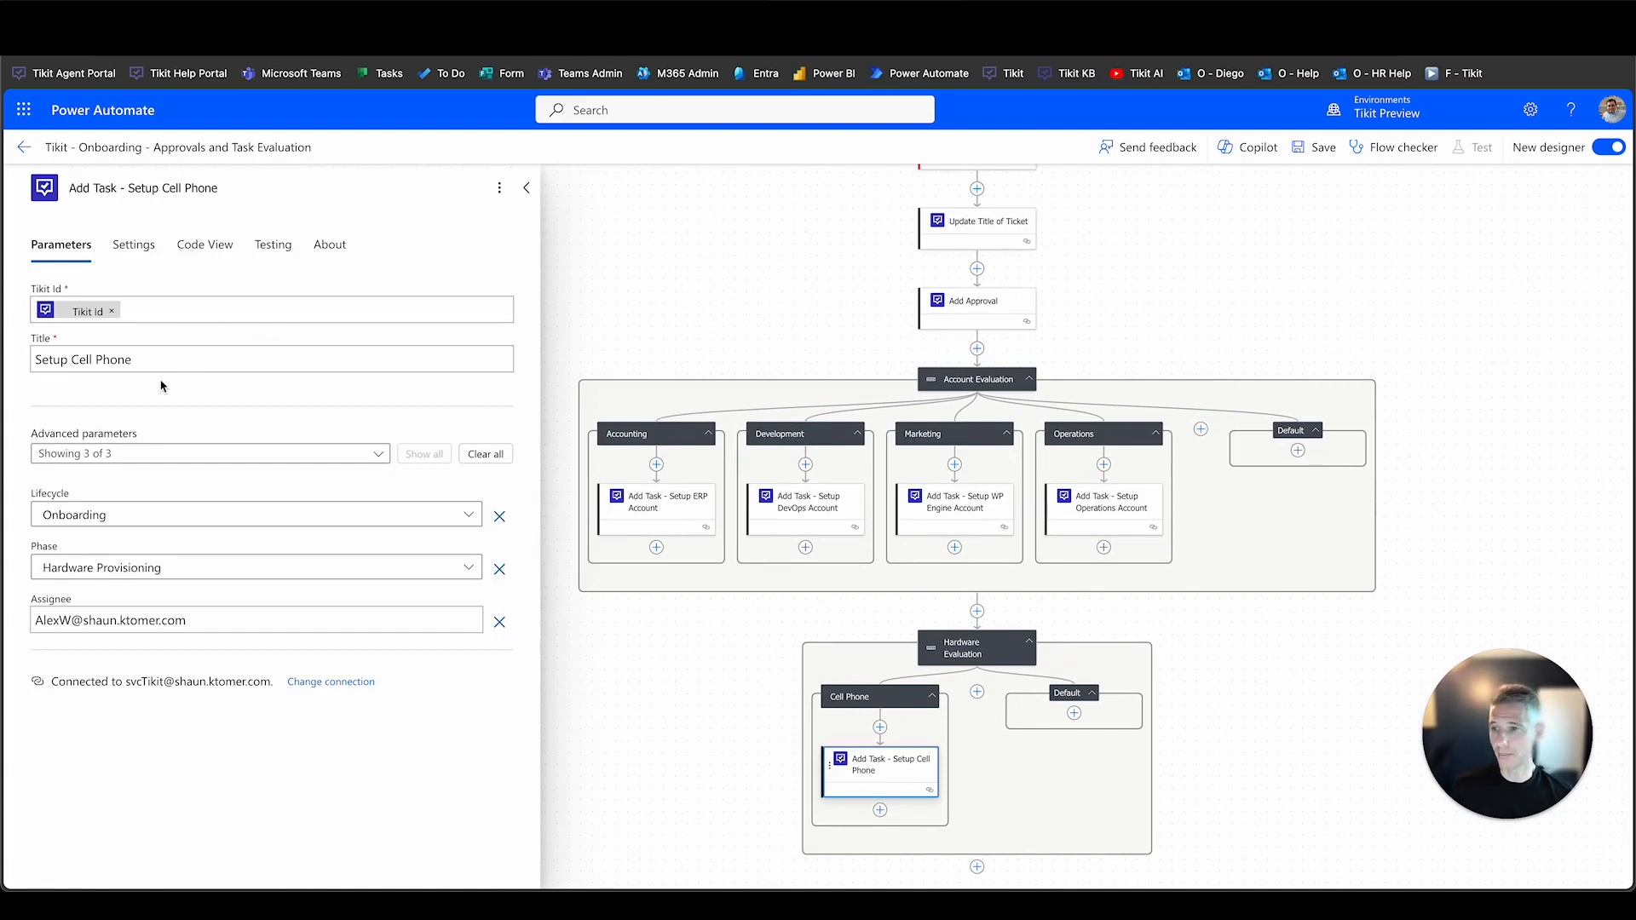
left_click(467, 515)
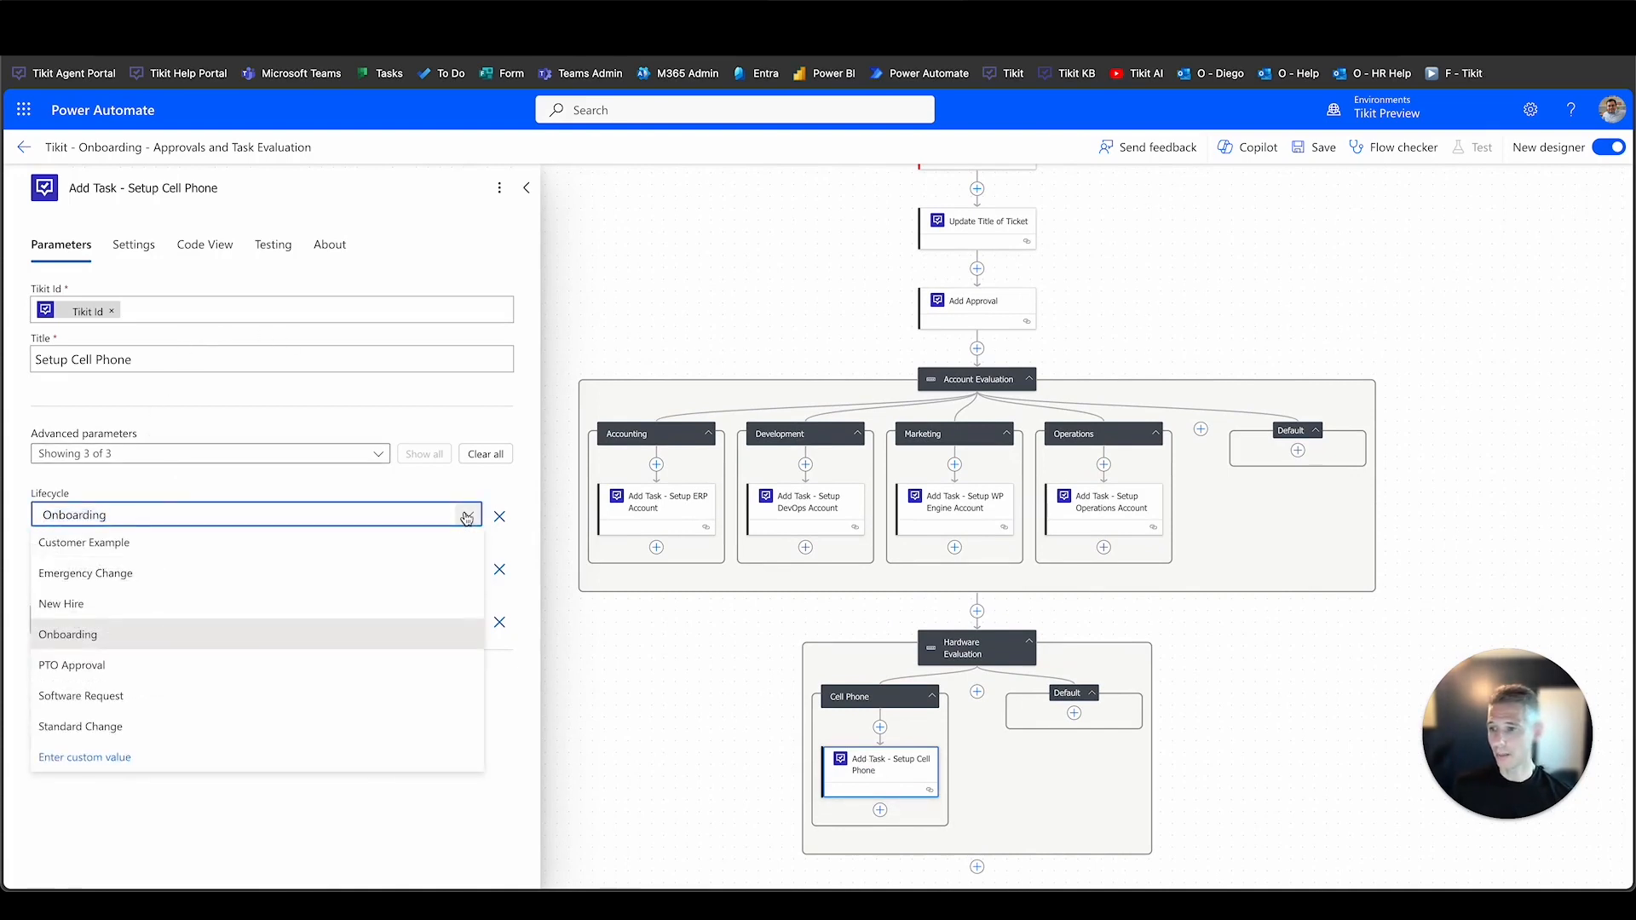
left_click(468, 518)
left_click(470, 567)
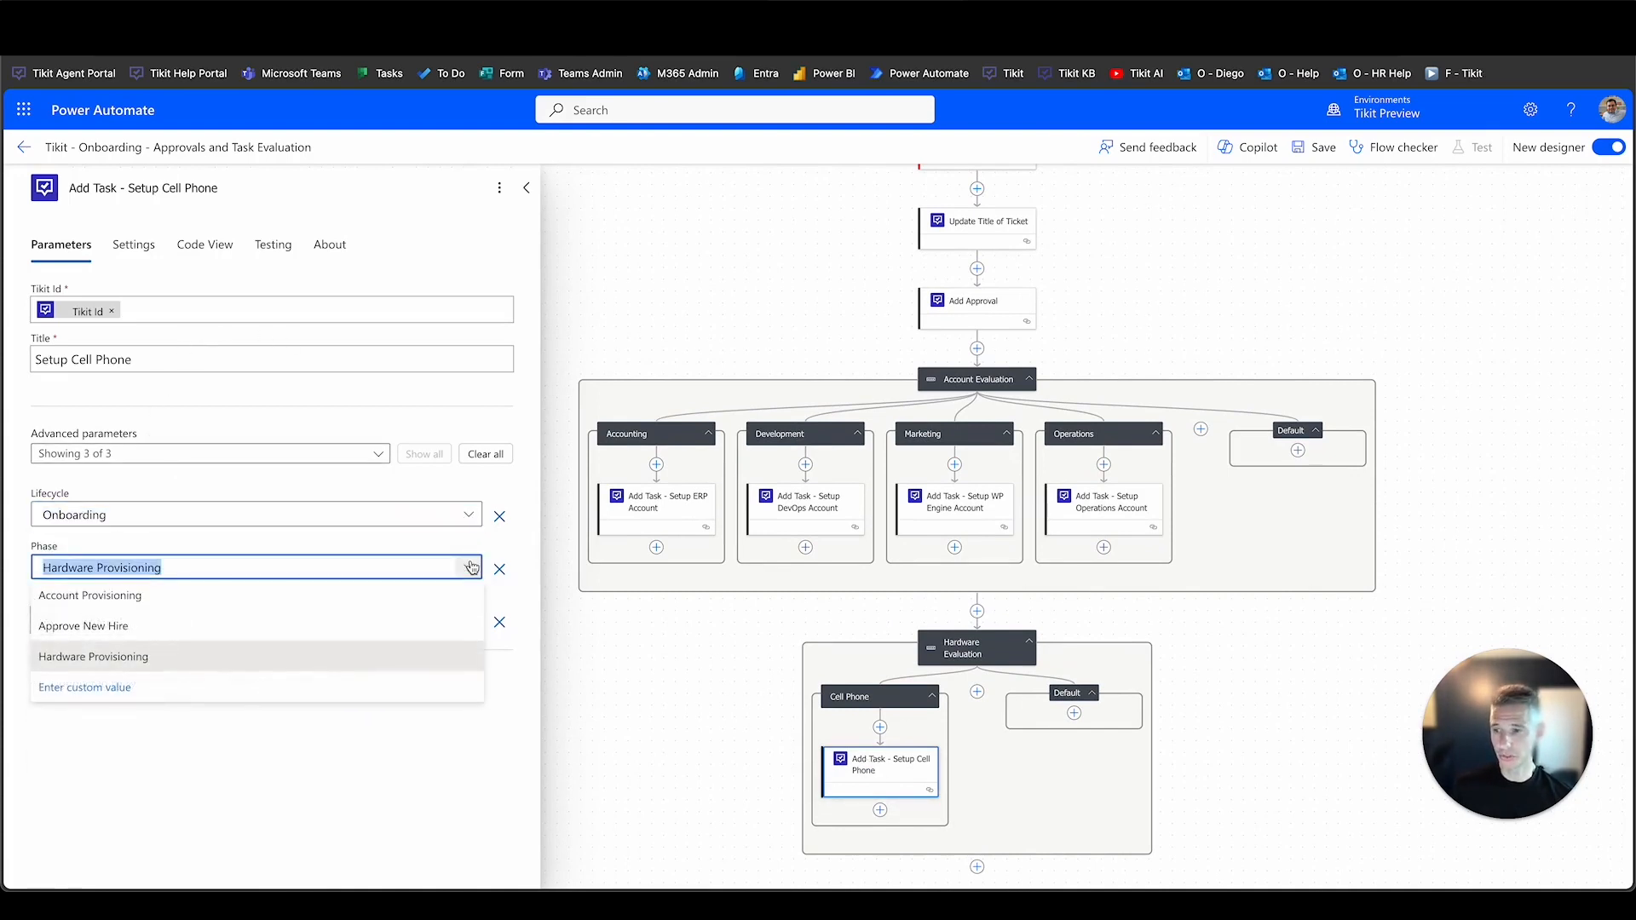
left_click(471, 568)
left_click_drag(193, 361, 30, 360)
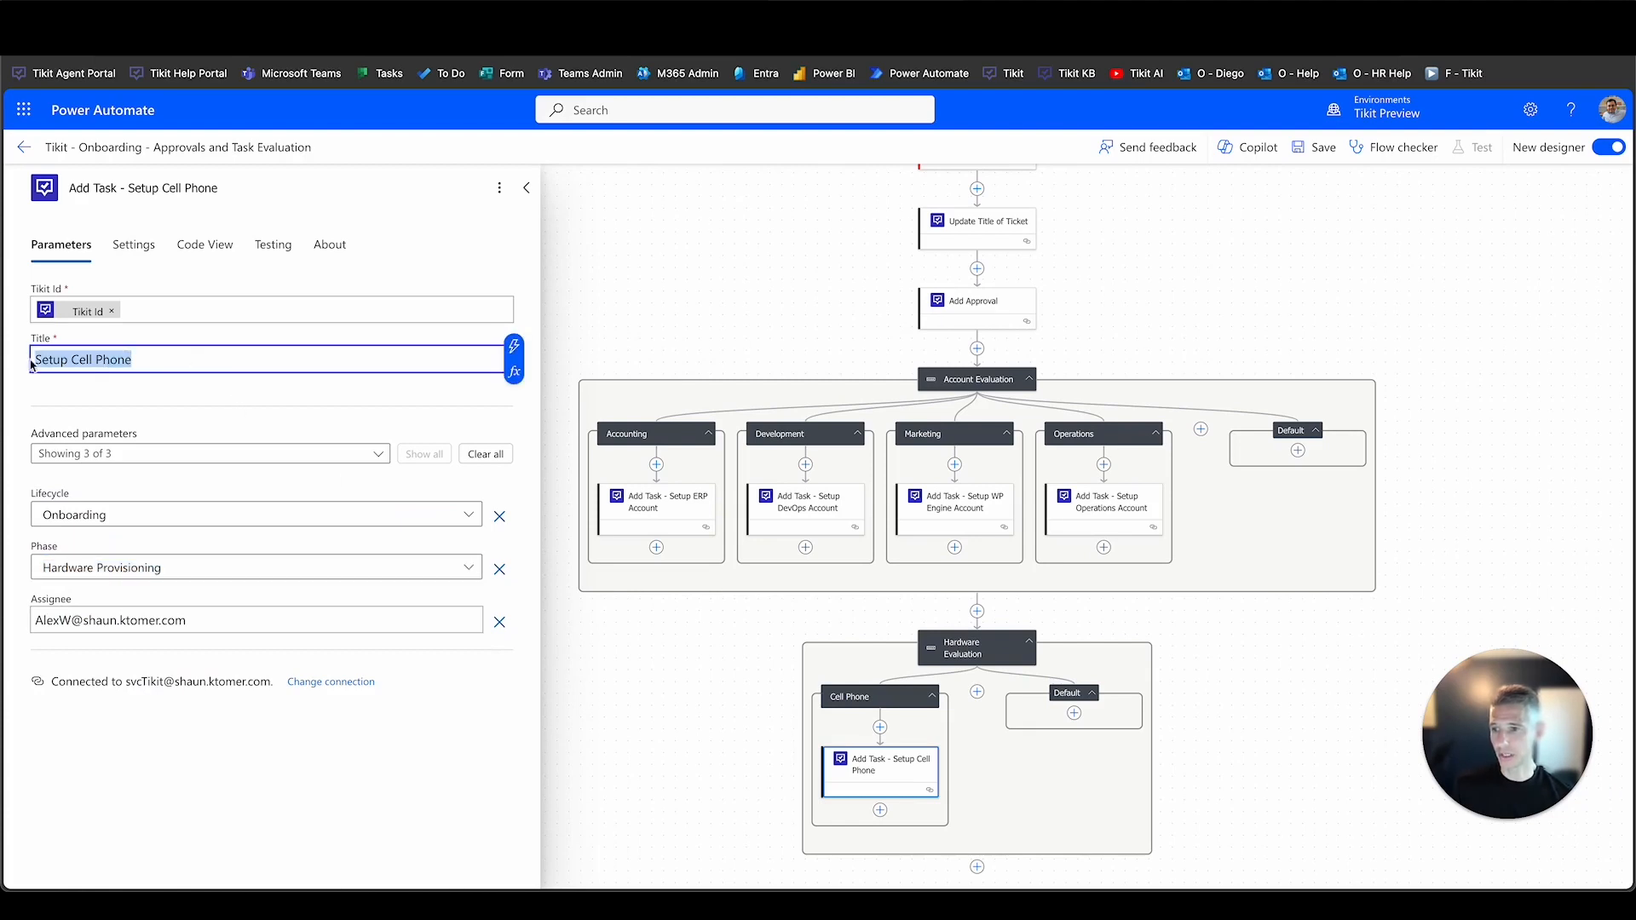
left_click_drag(185, 619, 32, 619)
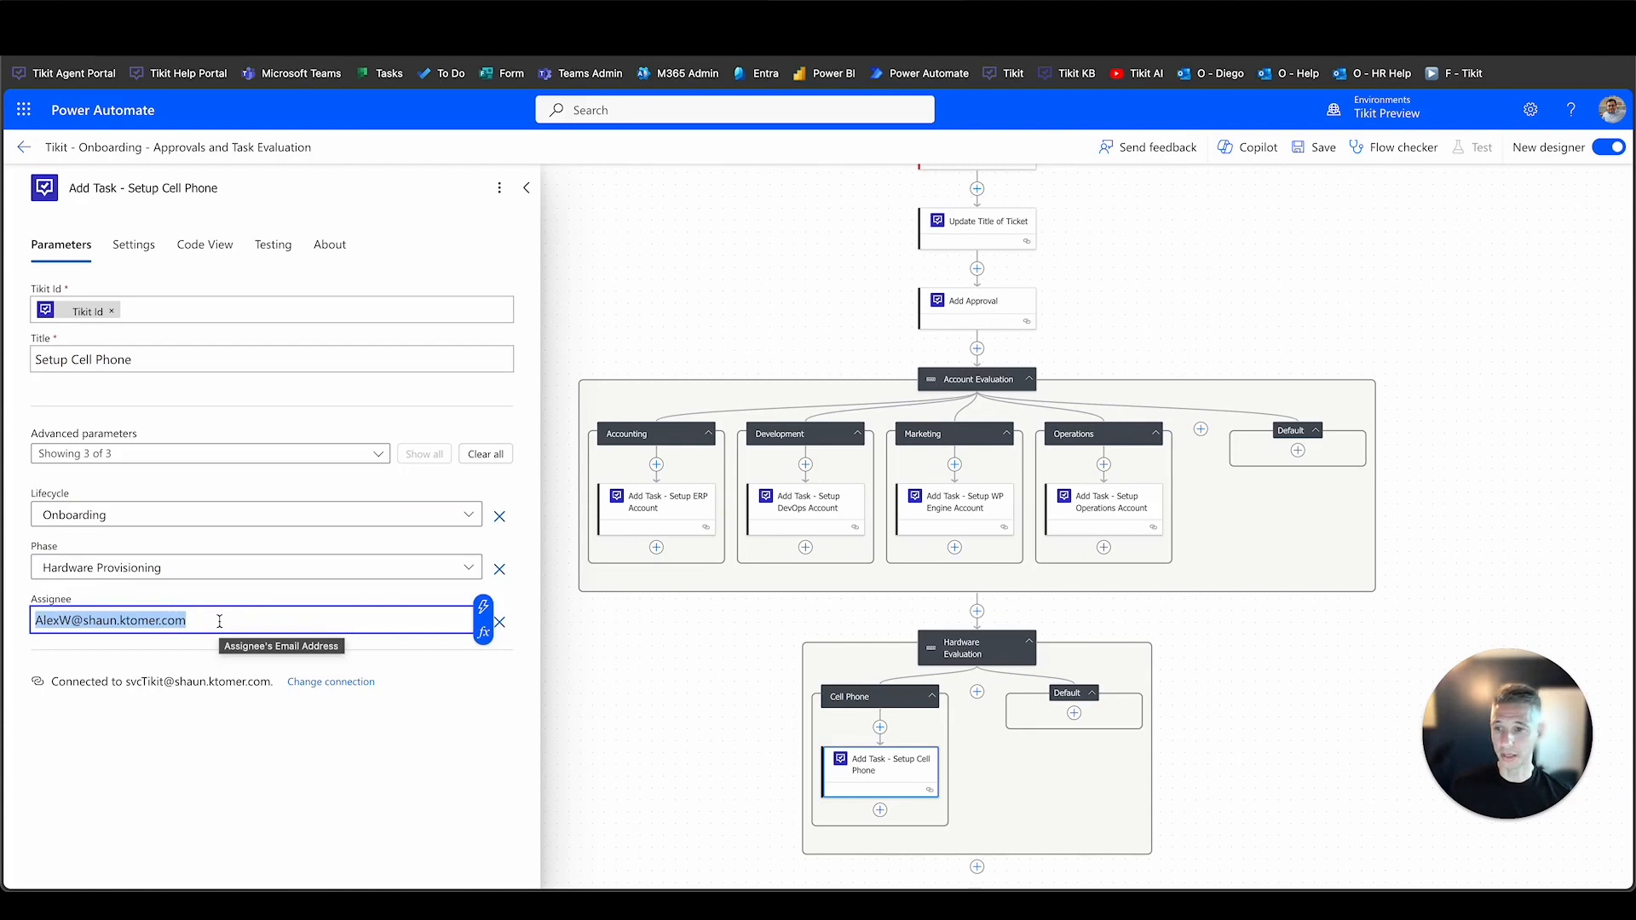
left_click(644, 329)
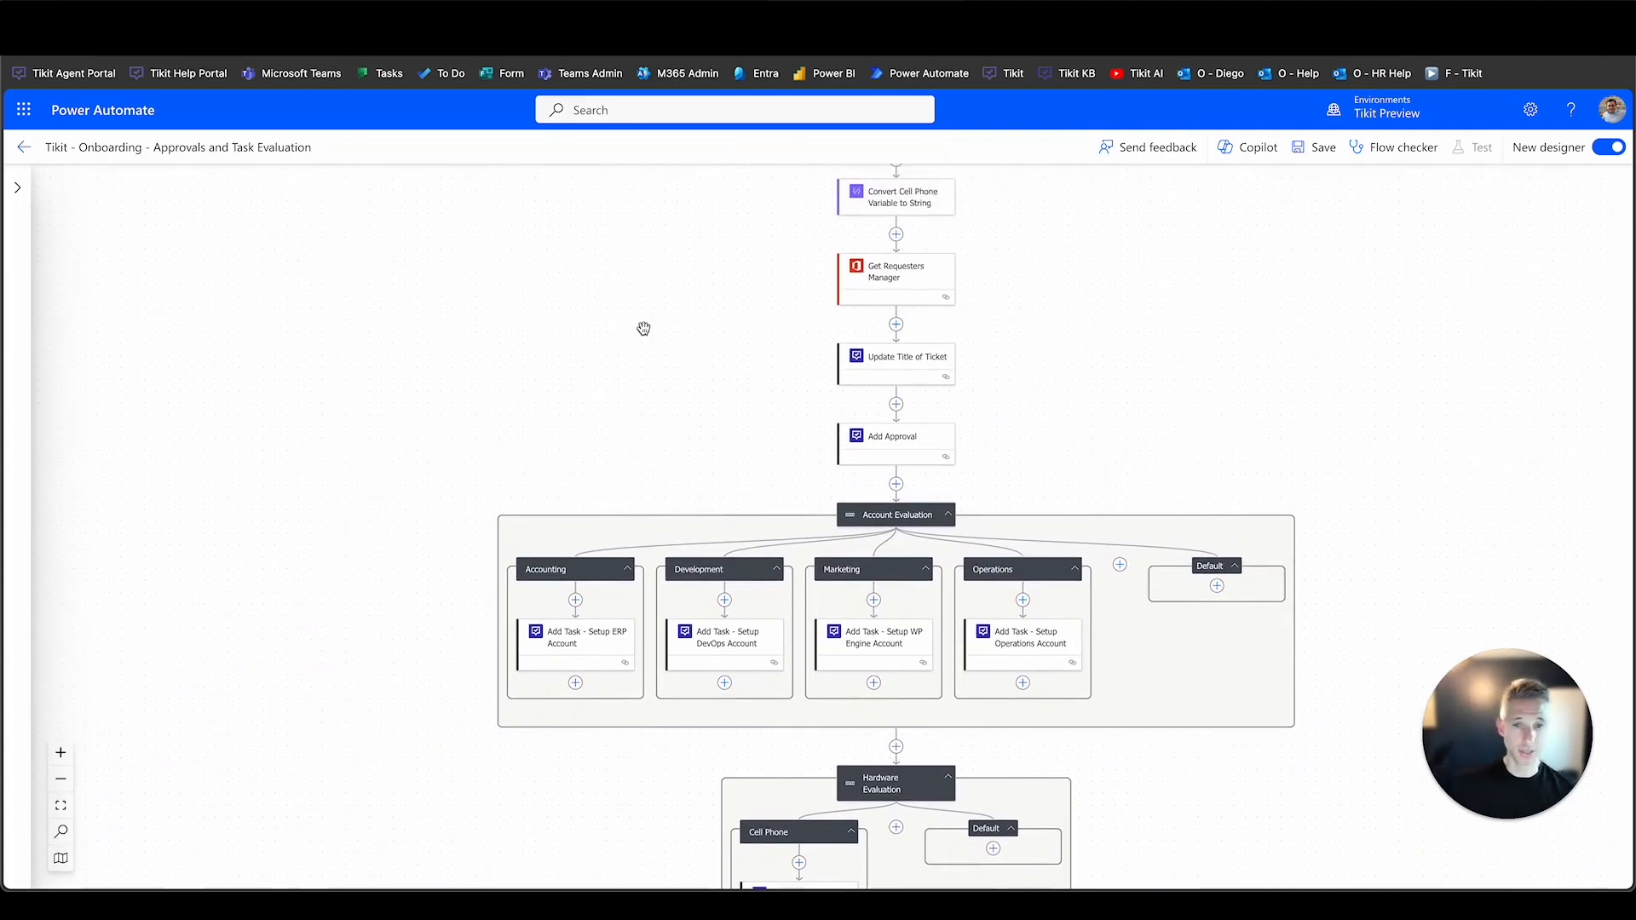
Leave the approvals flow, edit the Create Entra Account flow, and show its trigger settings.
left_click(19, 154)
left_click(966, 172)
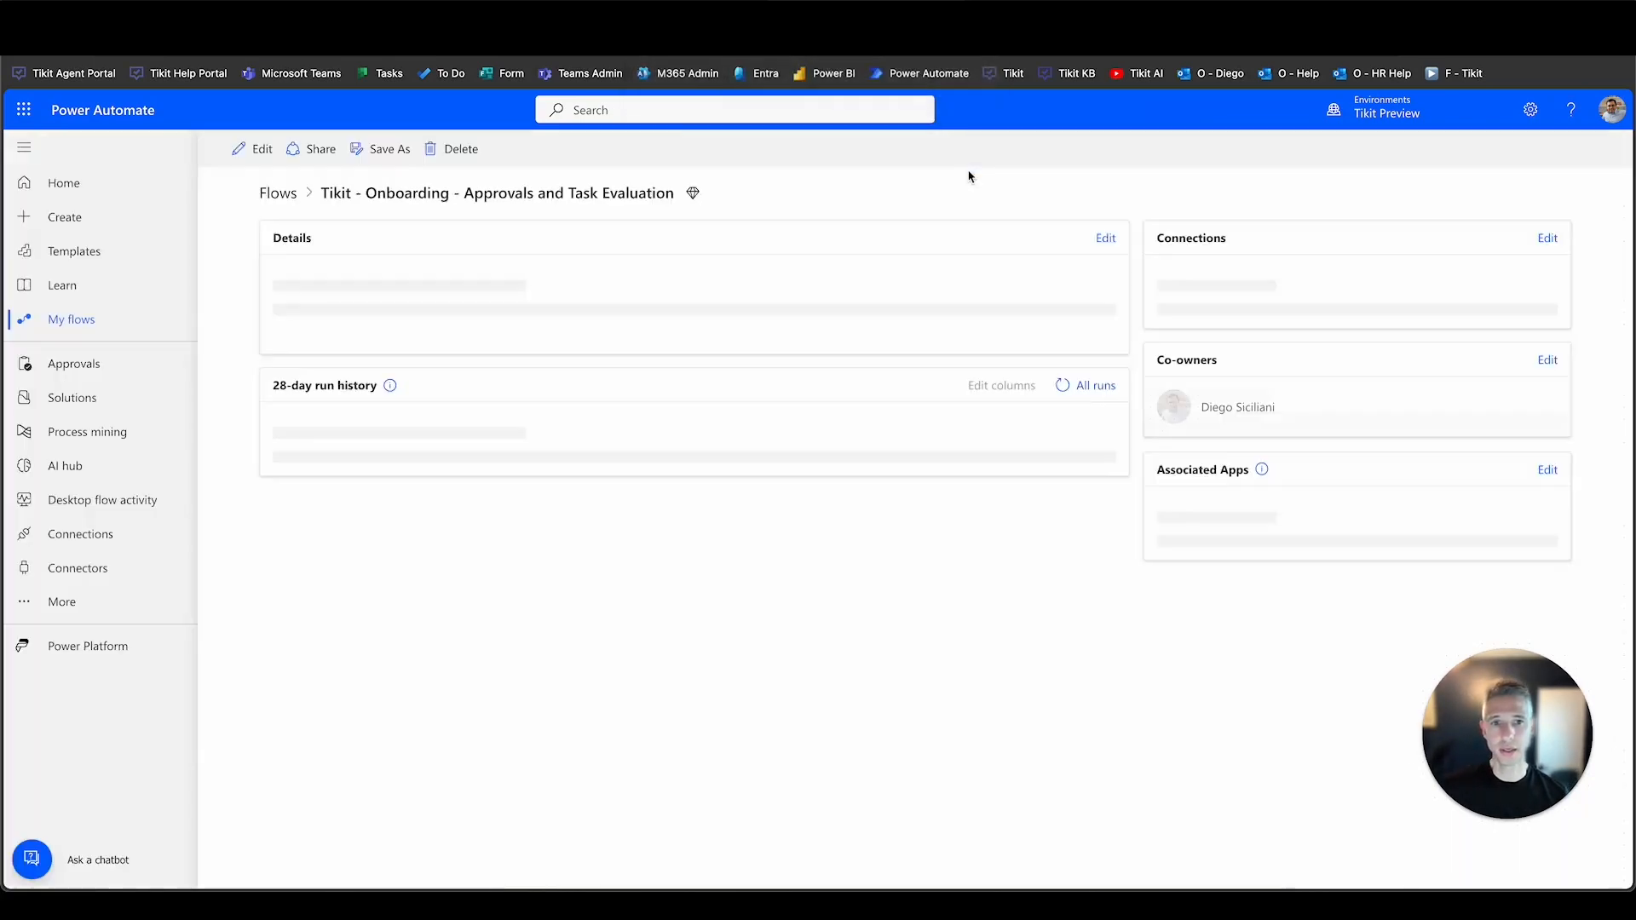
left_click(74, 329)
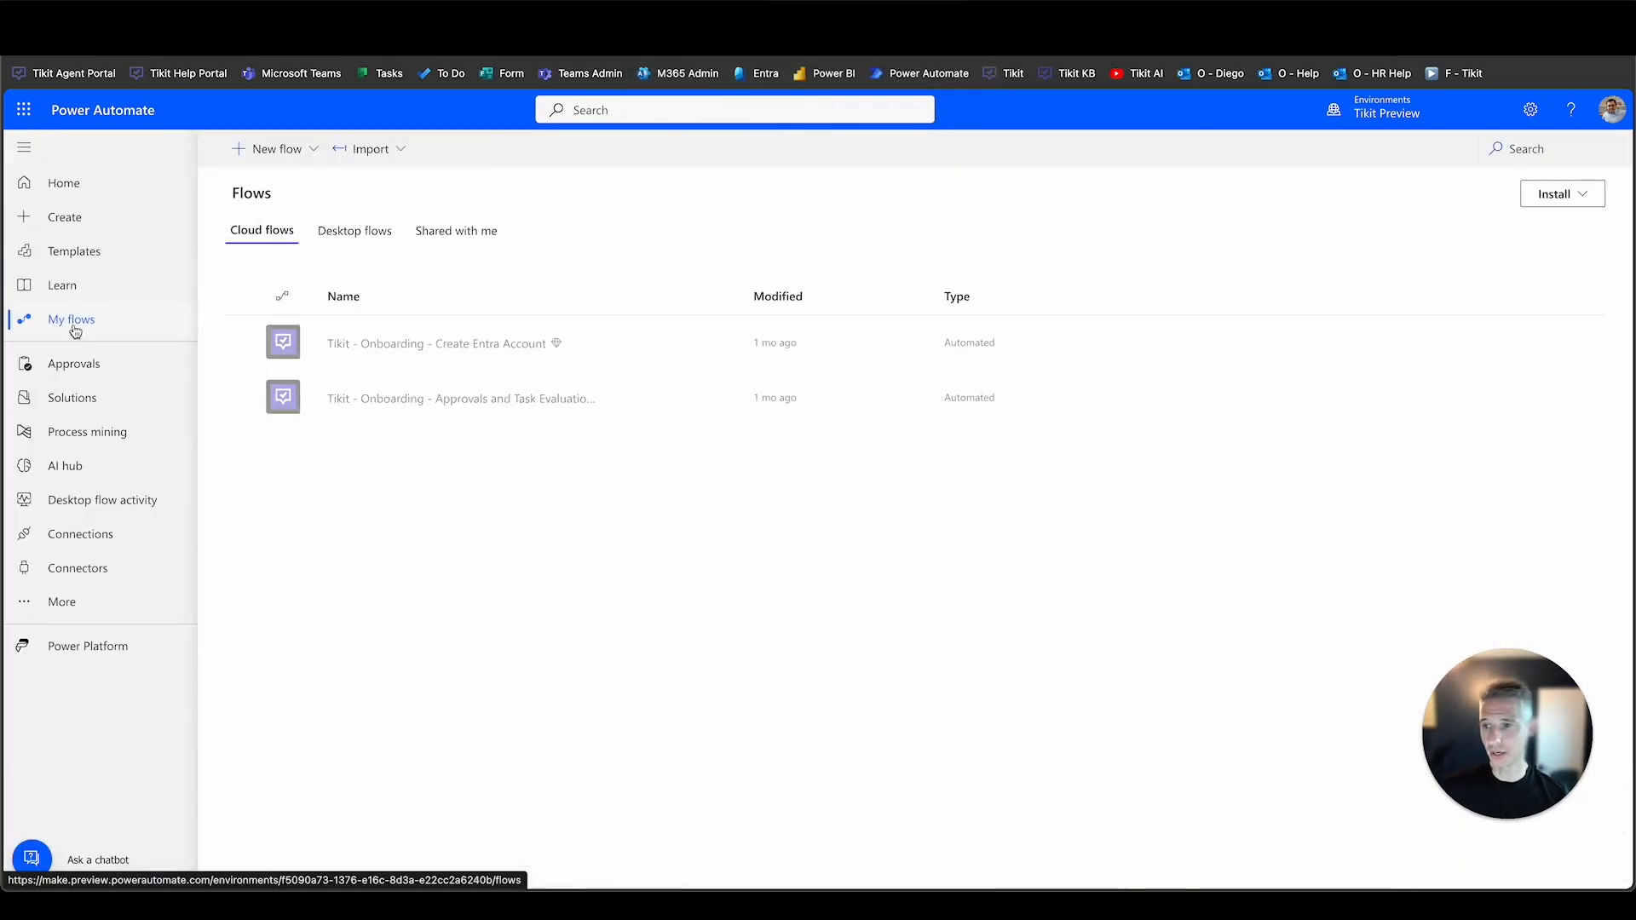
left_click(395, 348)
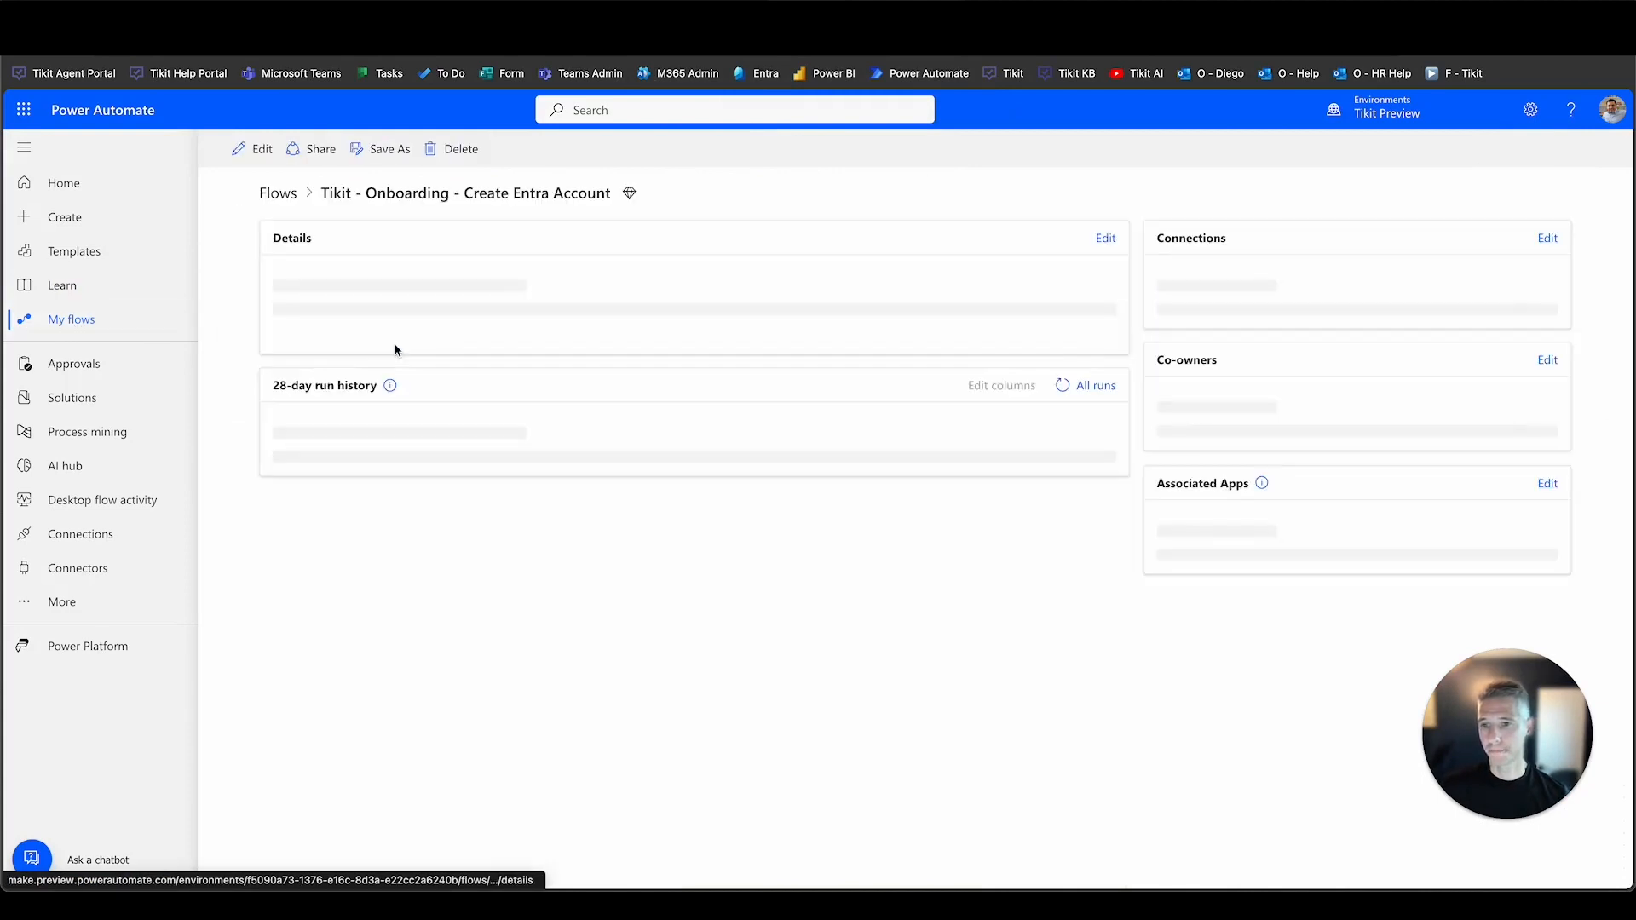
left_click(260, 151)
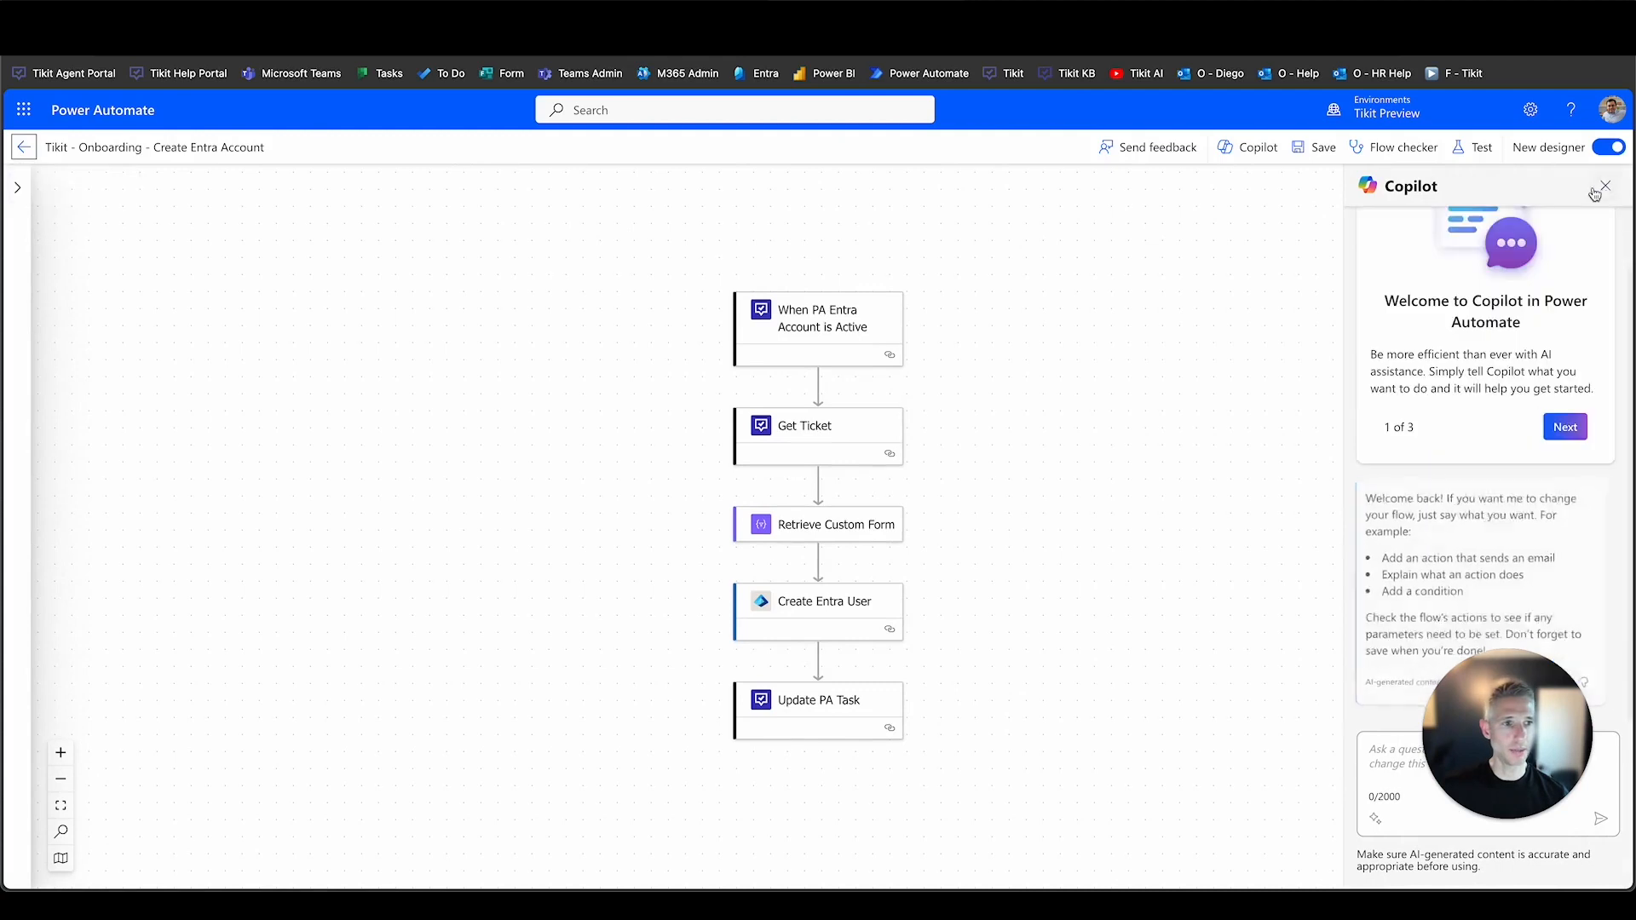
left_click(1604, 186)
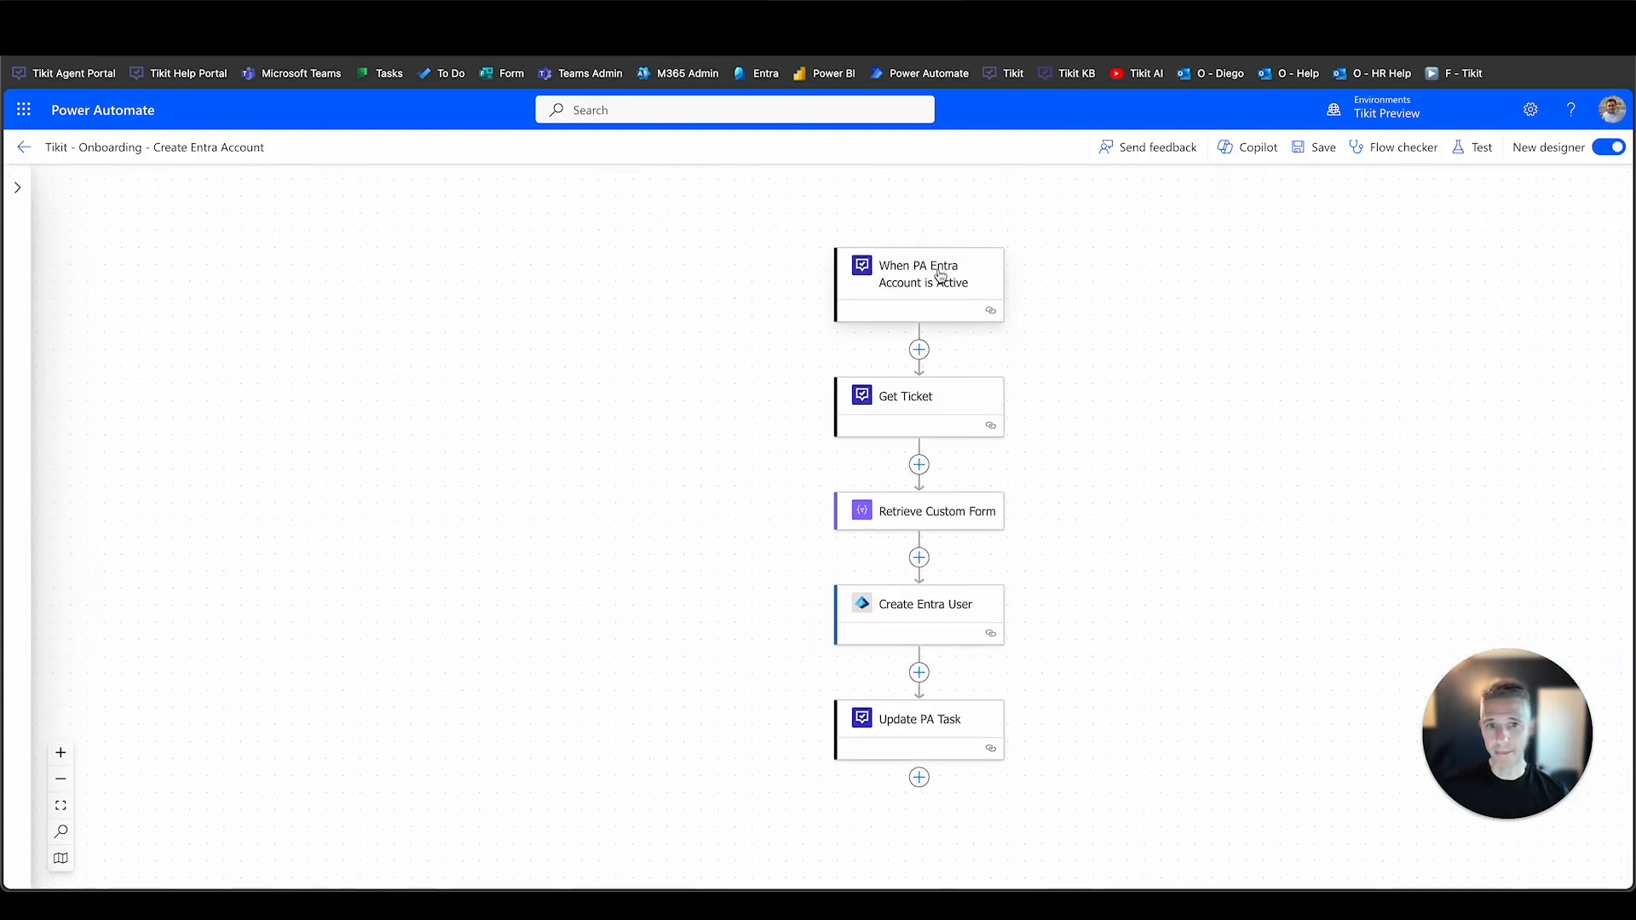
left_click(940, 274)
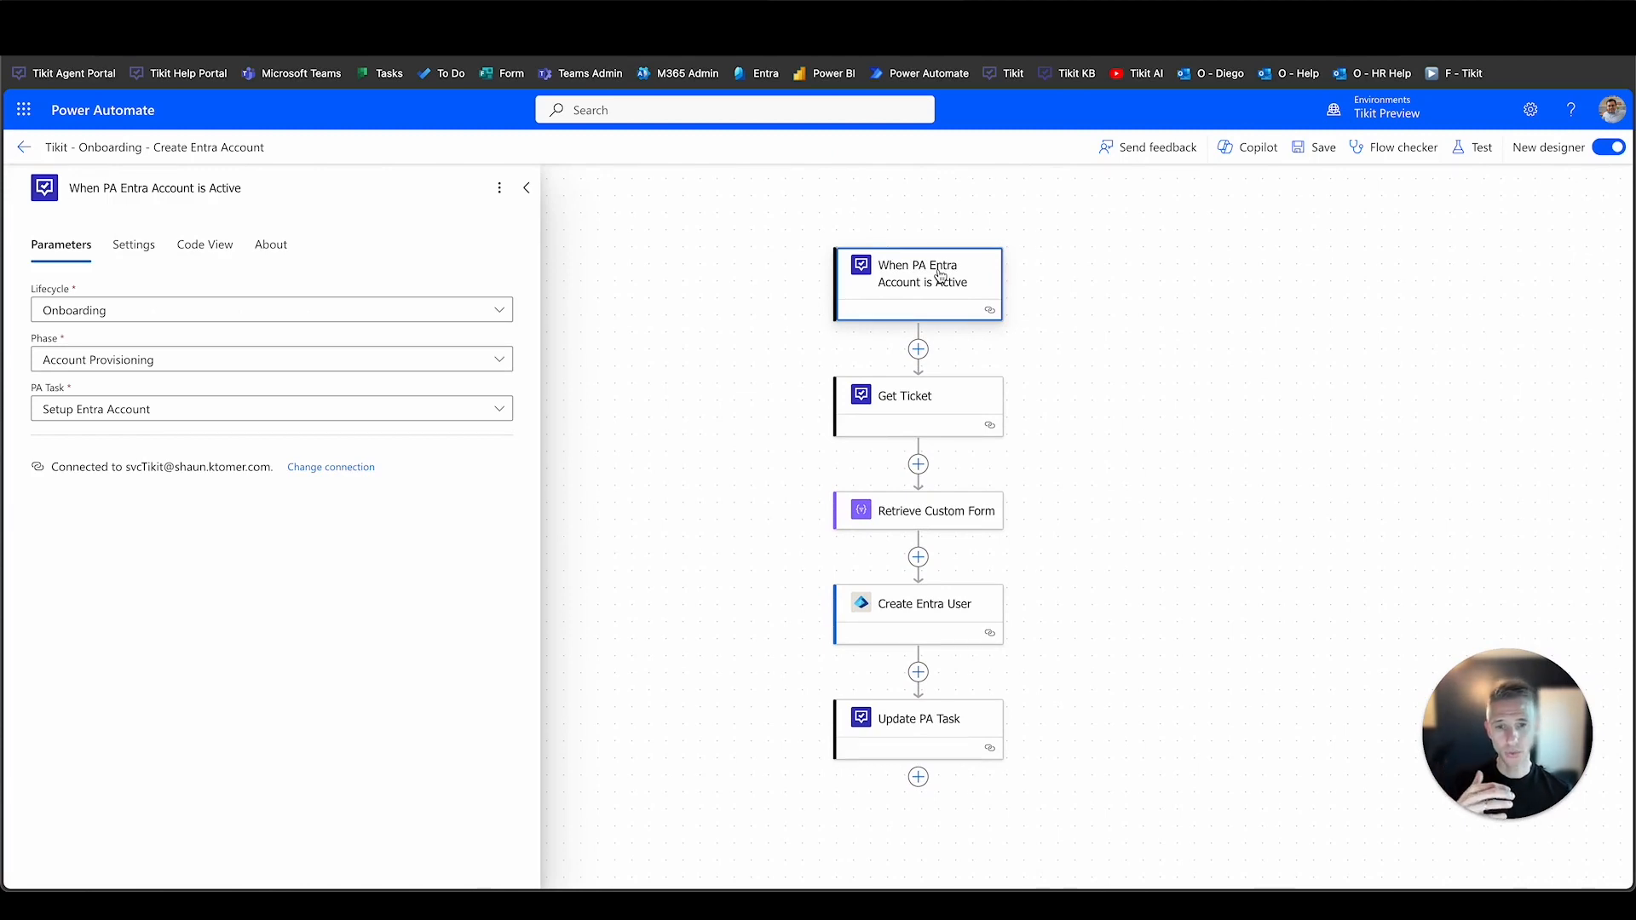
Verify the trigger's Onboarding lifecycle, Account Provisioning phase and PA task, then show Create Entra User settings.
left_click(501, 311)
left_click(500, 312)
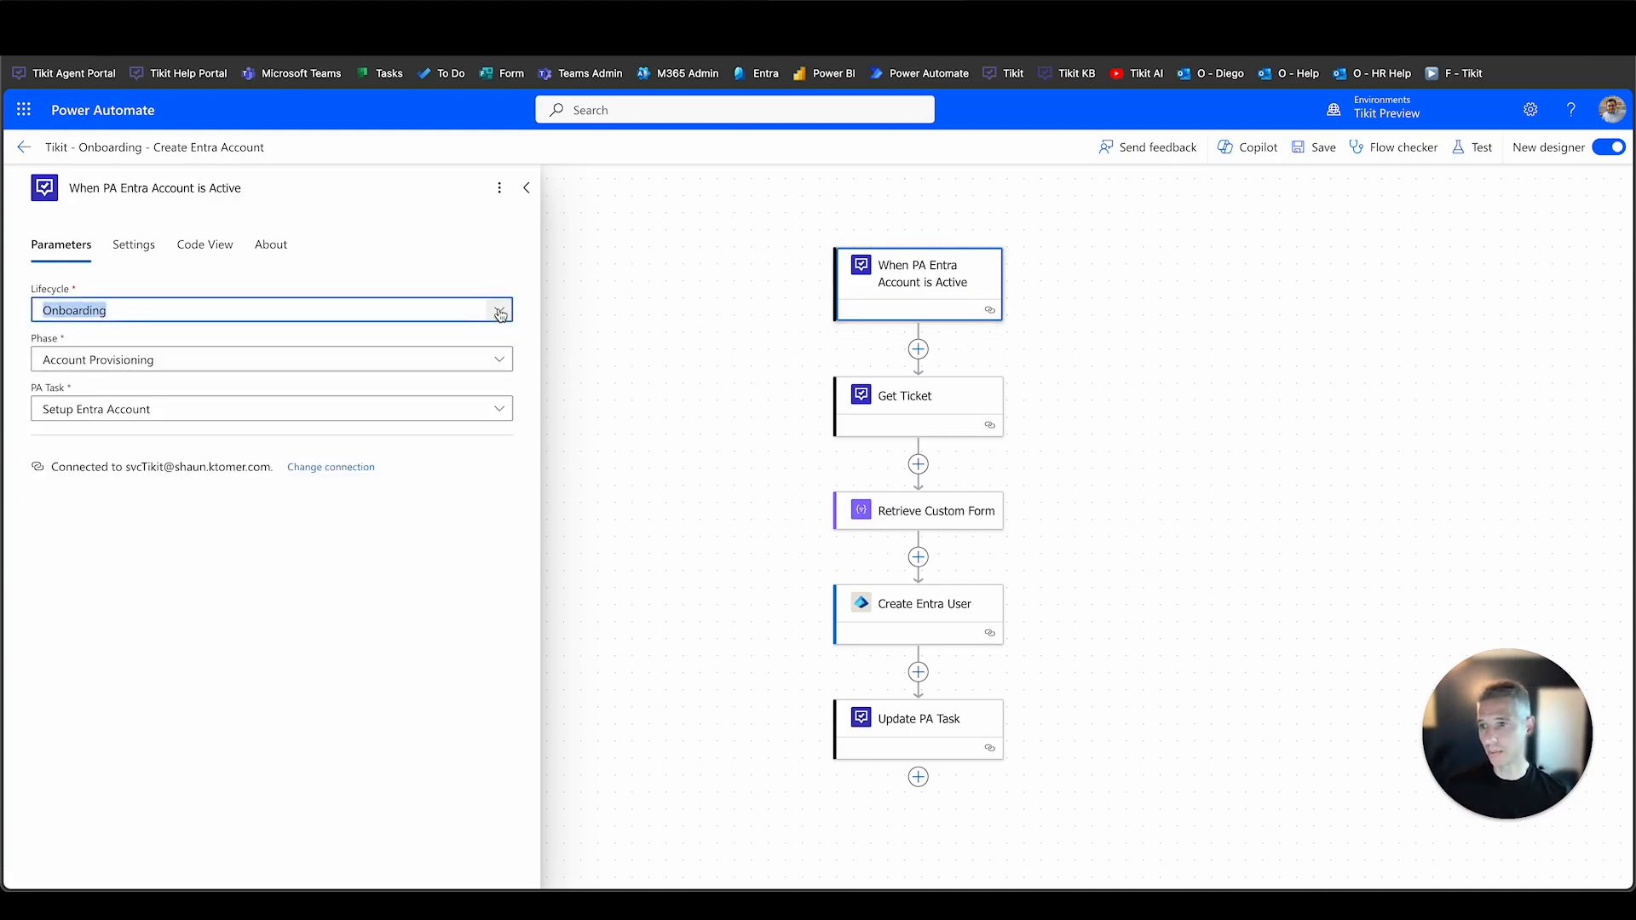
left_click(501, 359)
left_click(502, 359)
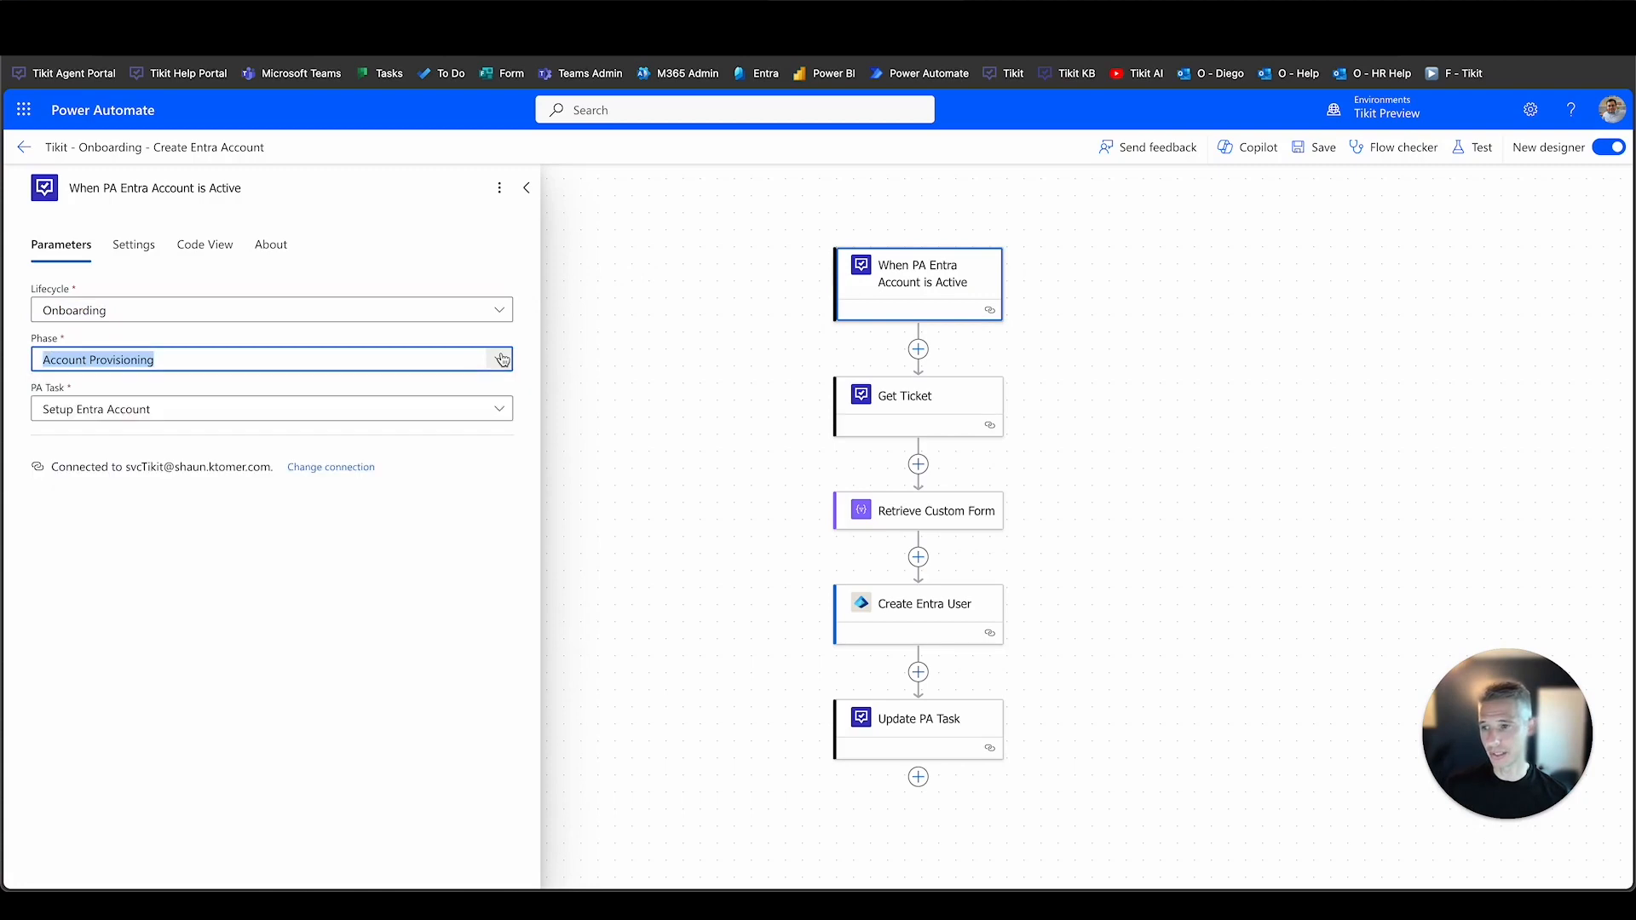
left_click(502, 411)
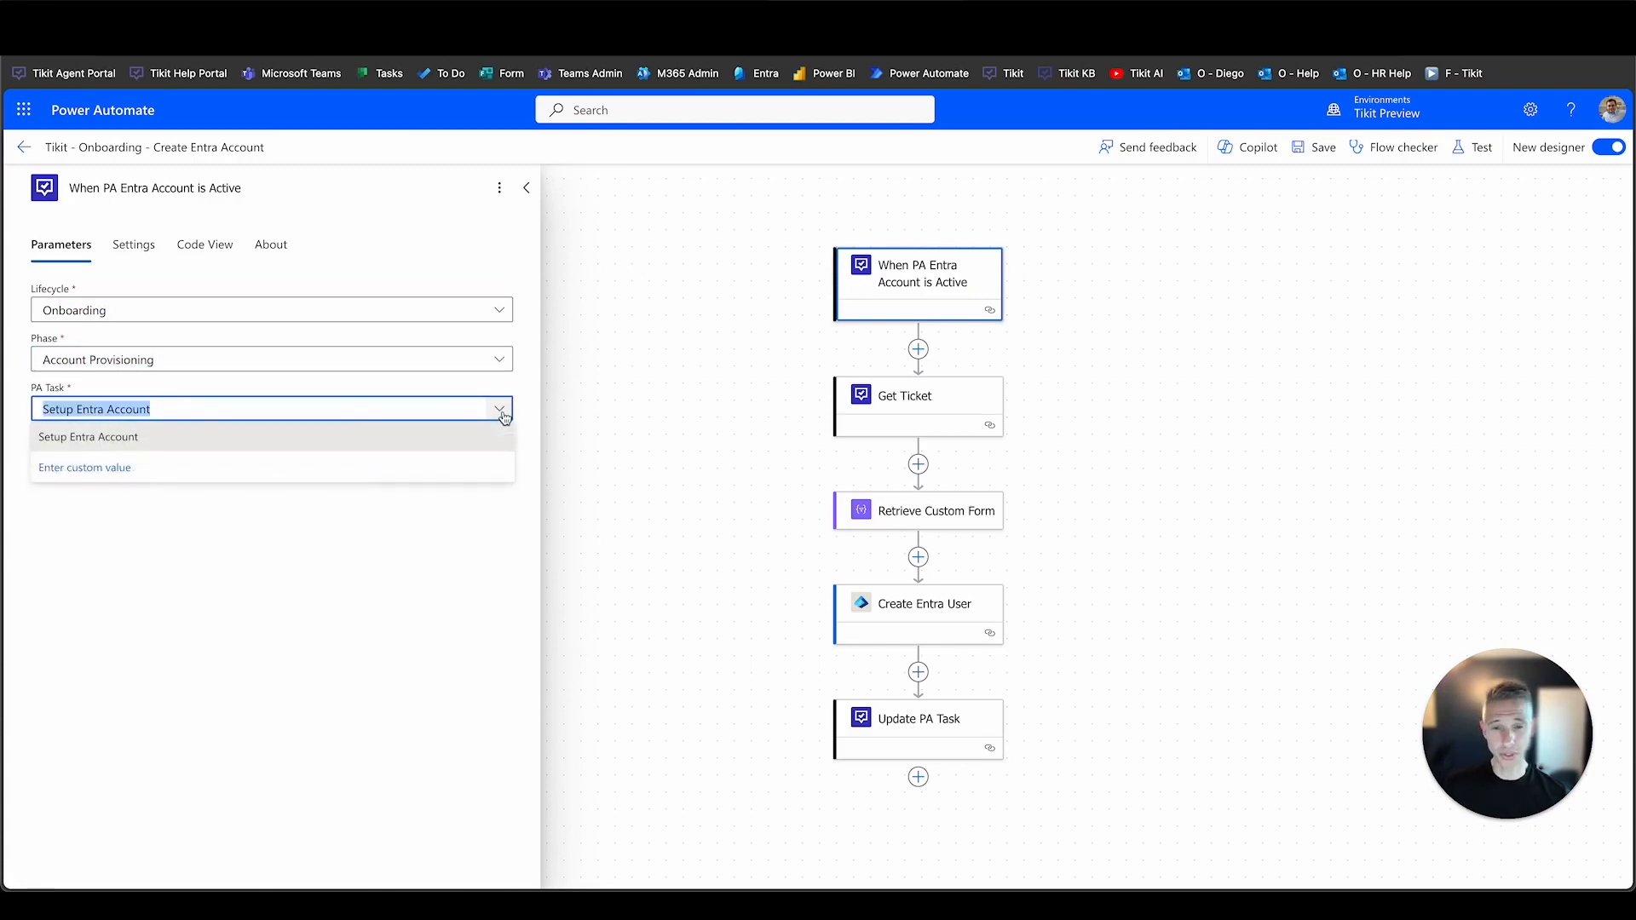
left_click(502, 410)
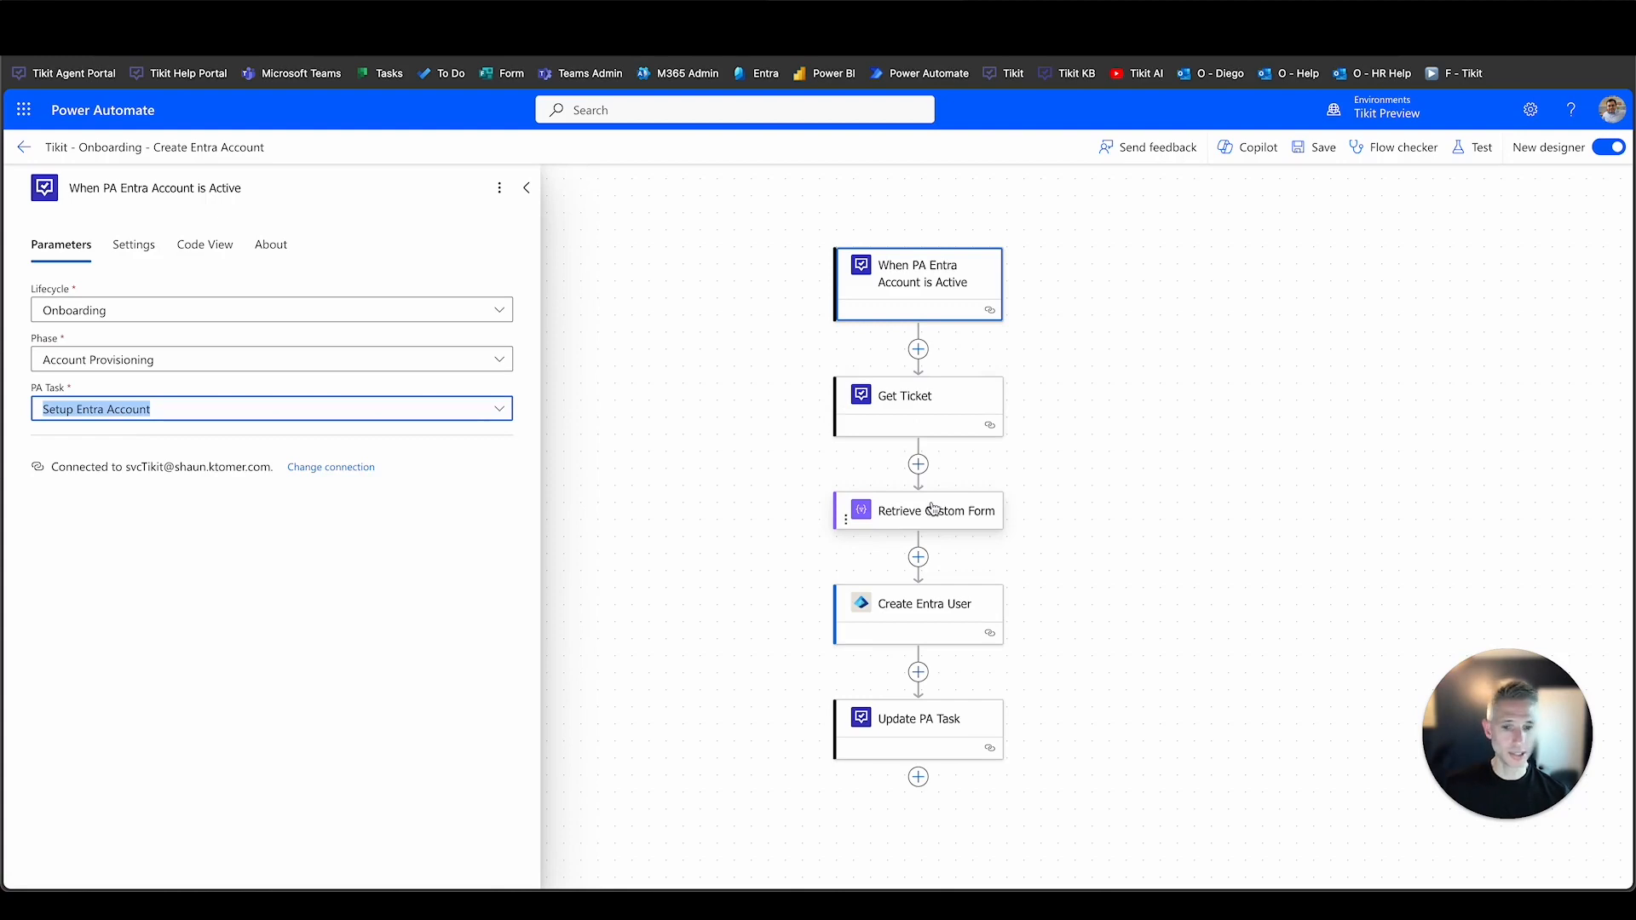
left_click(963, 610)
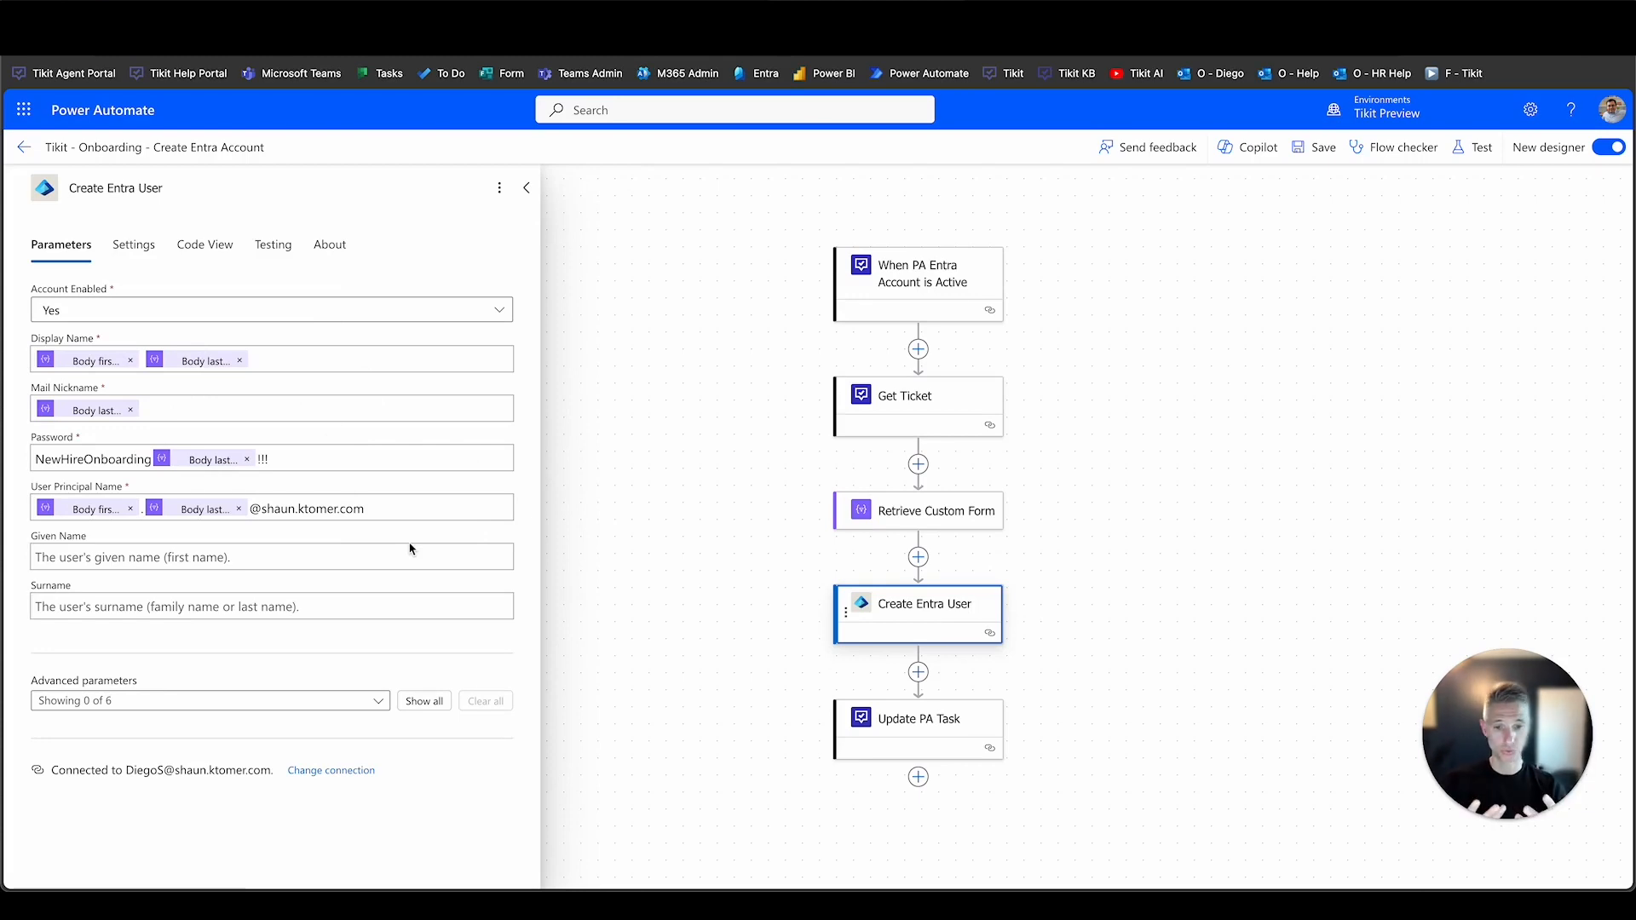
Confirm the Update PA Task step's status is Succeeded, then return to ticket #2627 in Tikit.
left_click(869, 723)
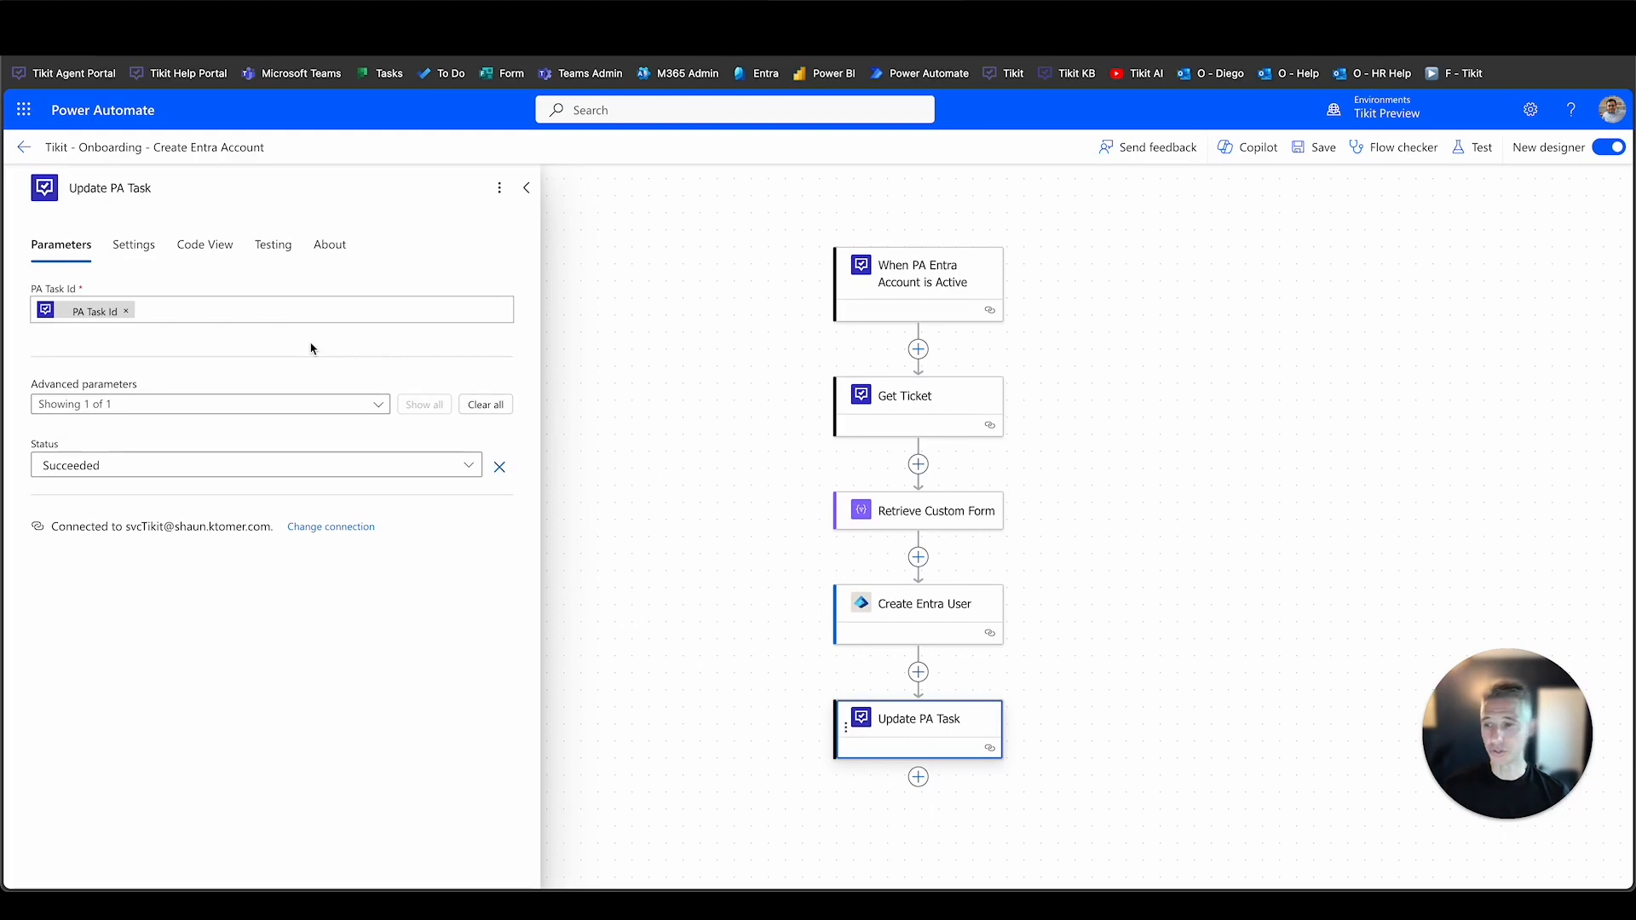
left_click(467, 465)
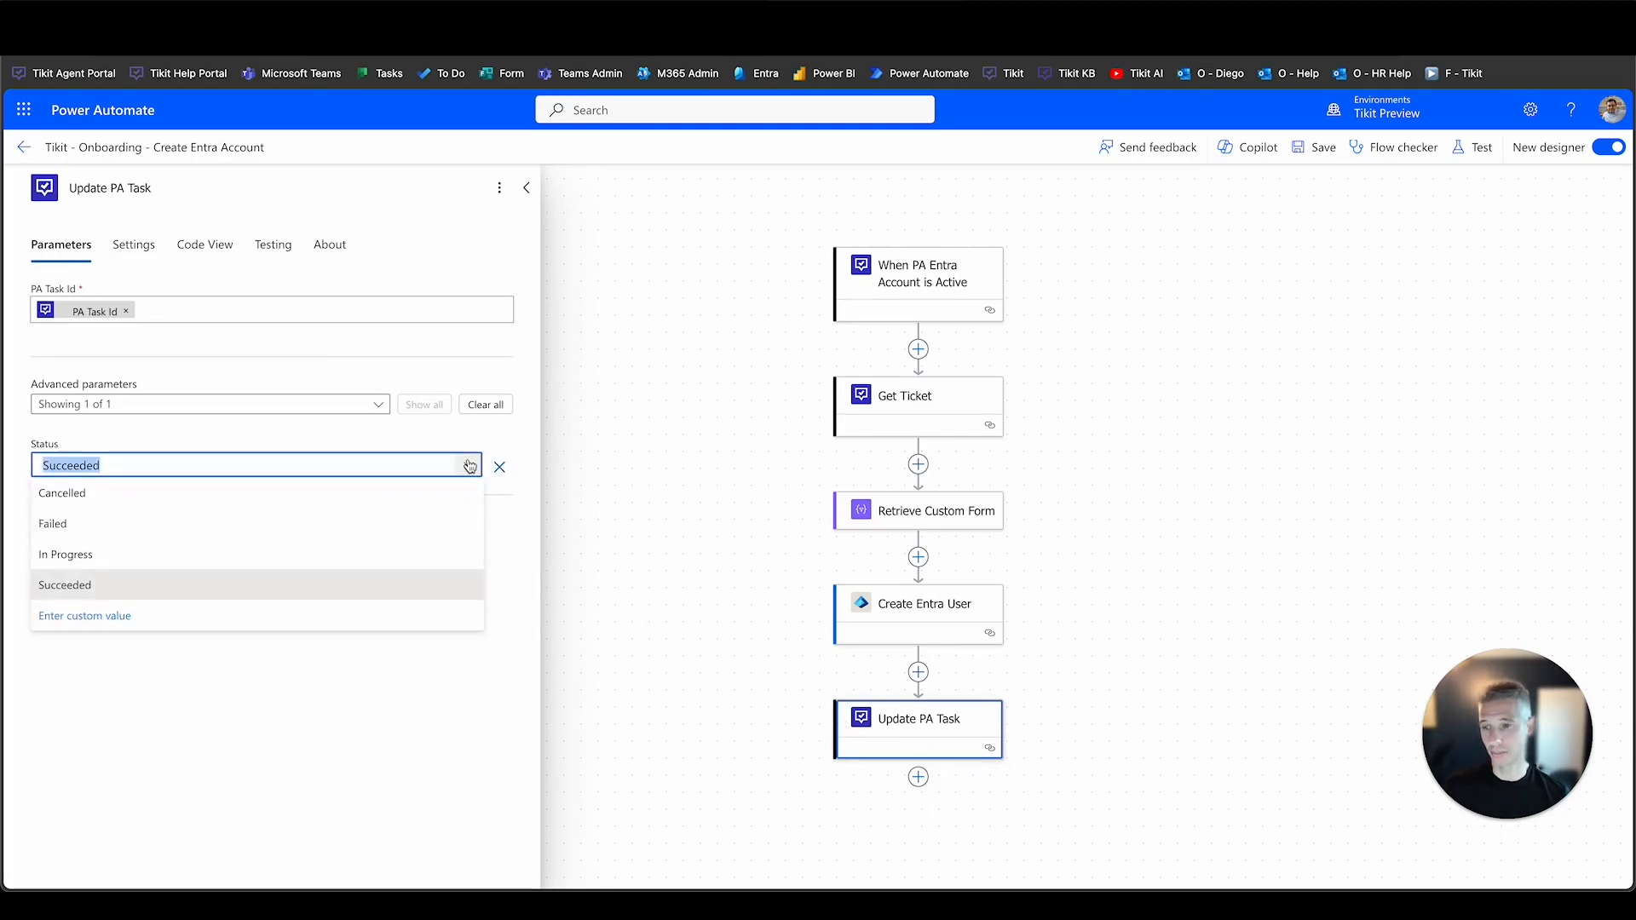
left_click(468, 466)
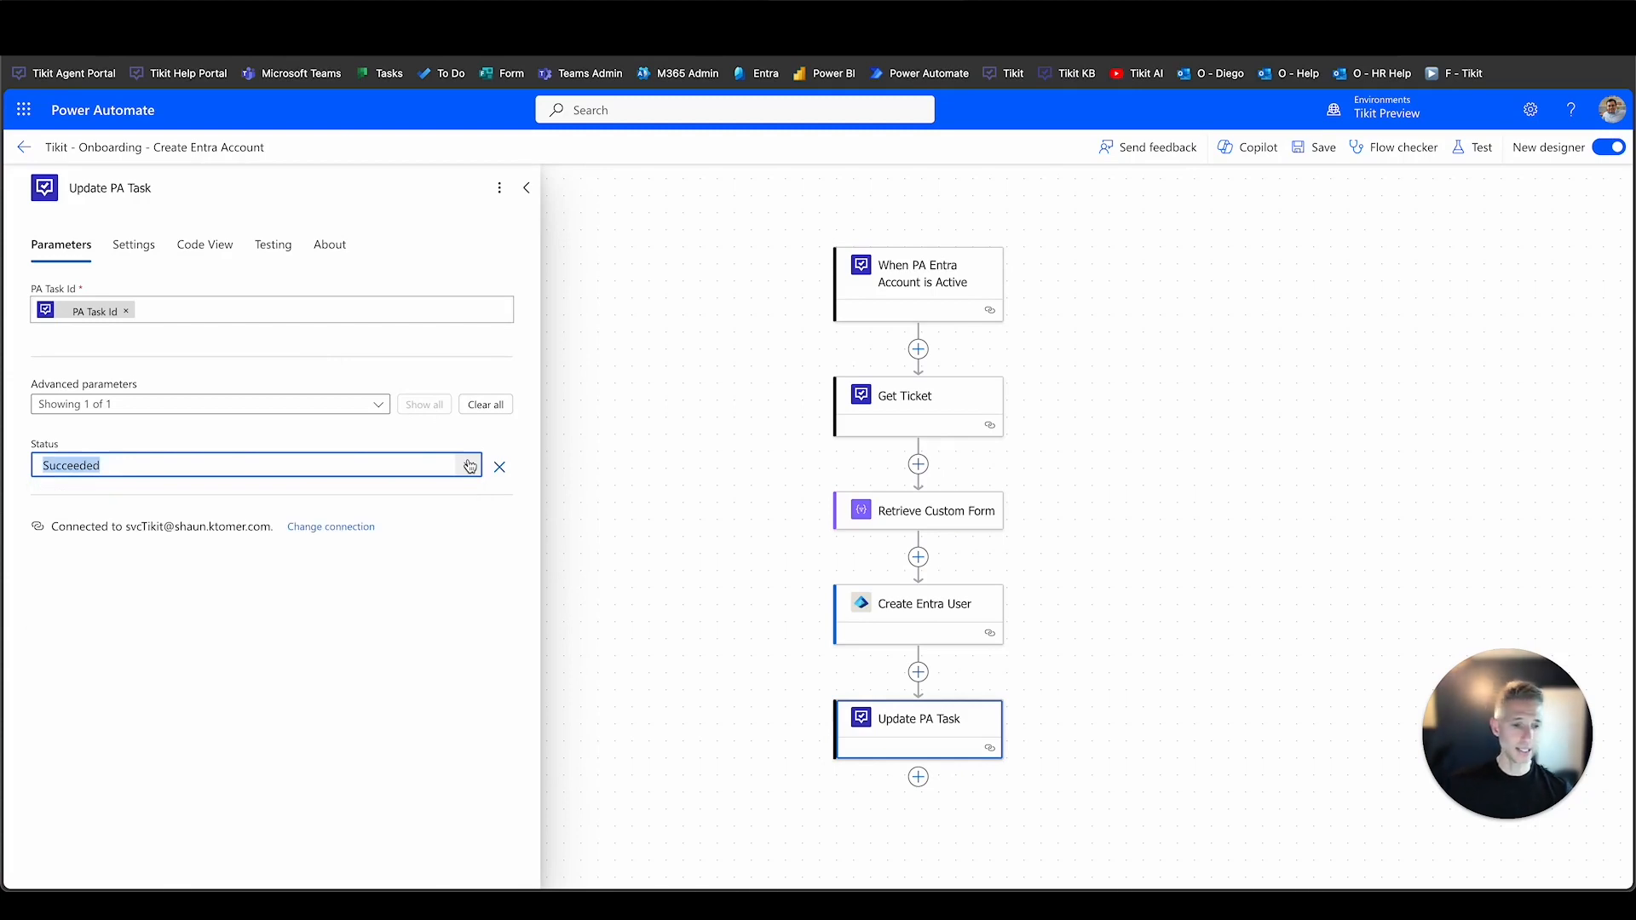
left_click(477, 19)
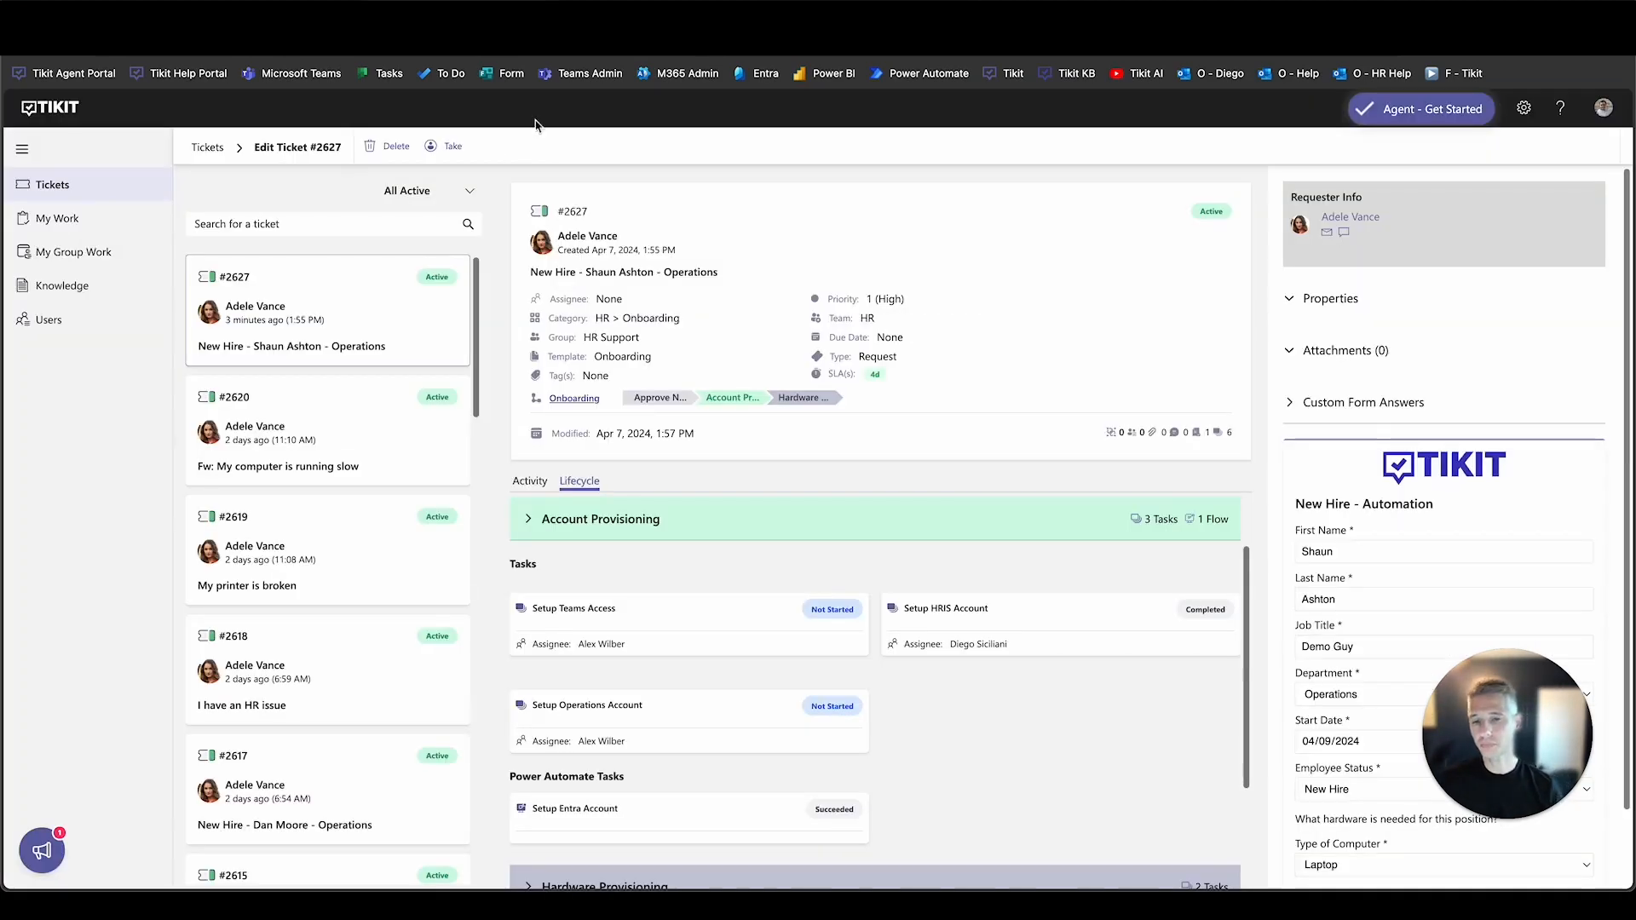